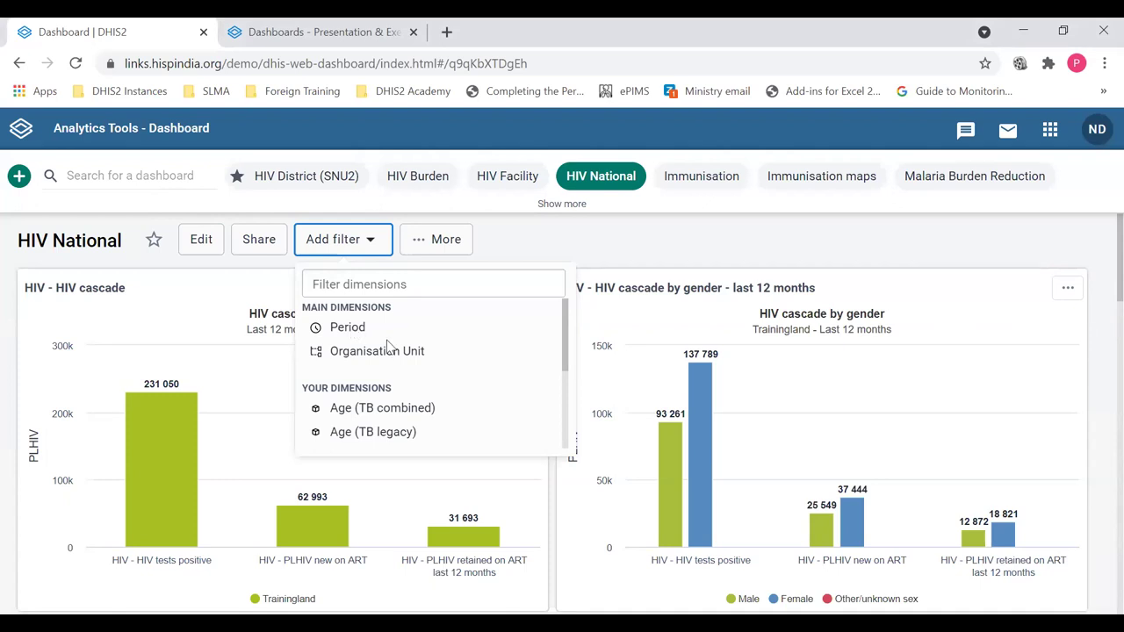
Step: Look over the period filter settings and close them without applying anything
{"action": "left_click", "coordinate": [348, 329]}
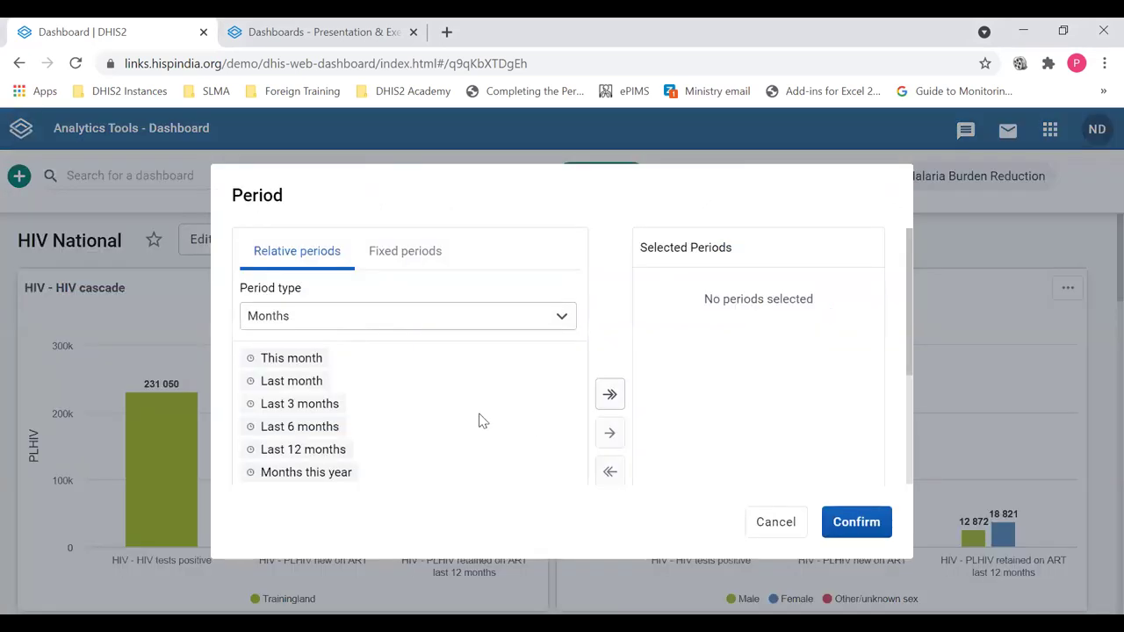
{"action": "scroll", "coordinate": [474, 456], "scroll_direction": "down", "scroll_amount": 3}
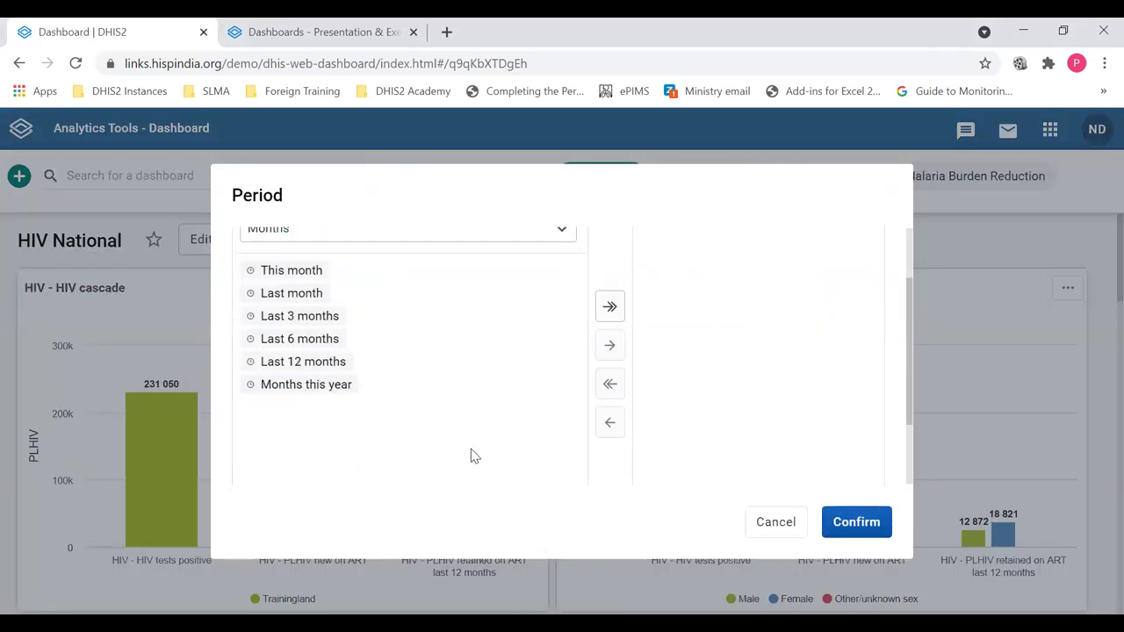
{"action": "scroll", "coordinate": [474, 455], "scroll_direction": "up", "scroll_amount": 3}
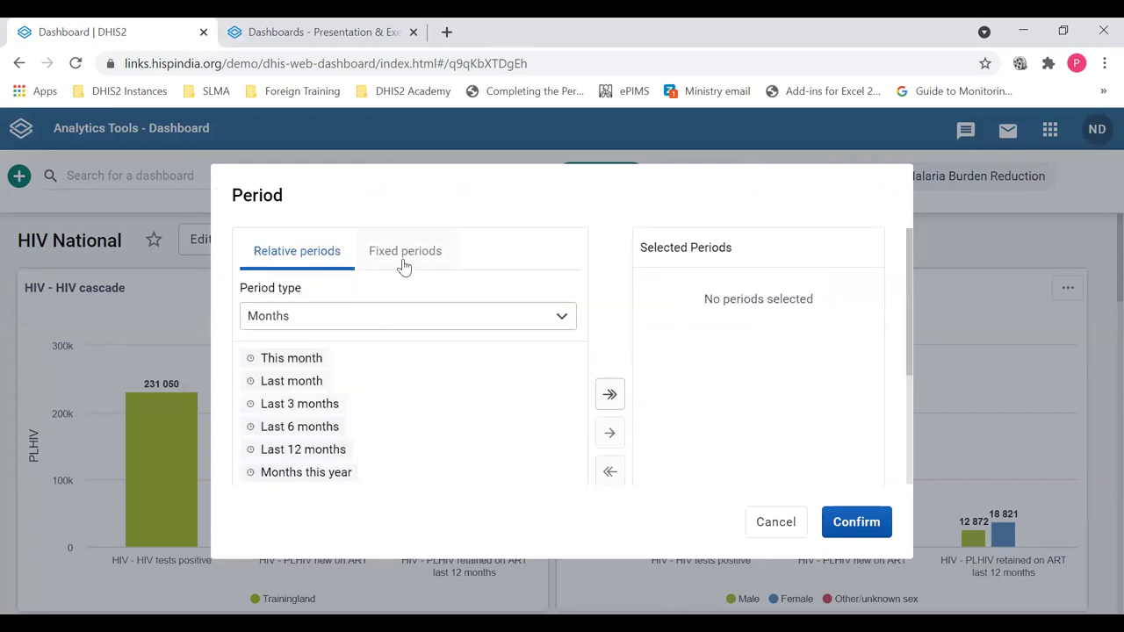
{"action": "left_click", "coordinate": [753, 525]}
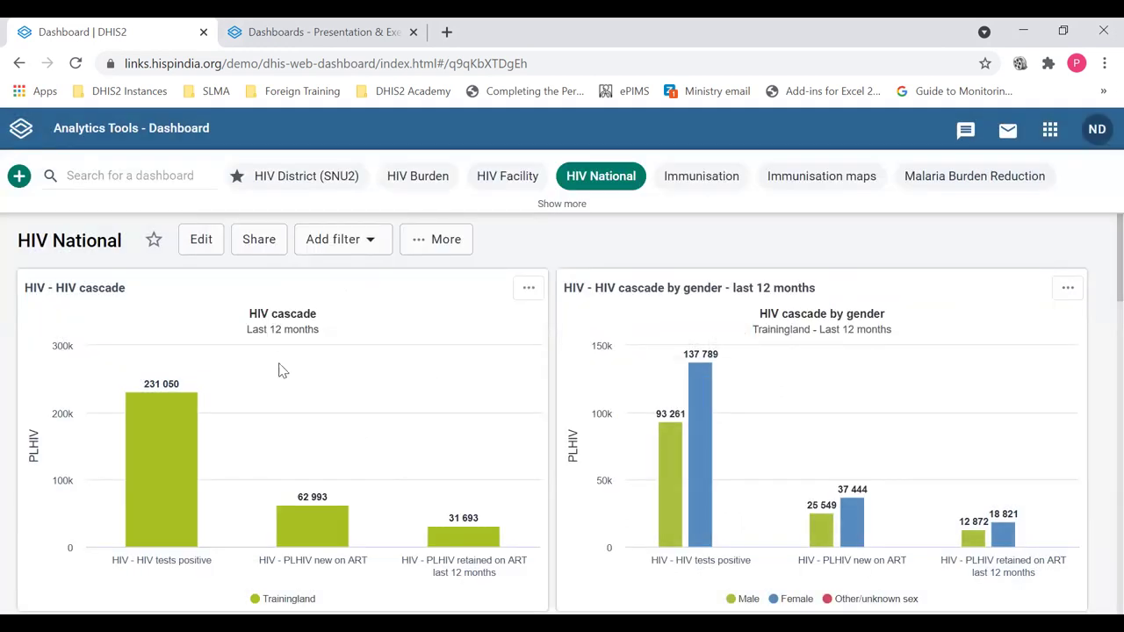
Step: Filter the HIV National dashboard to the Last 6 months period
{"action": "left_click", "coordinate": [367, 241]}
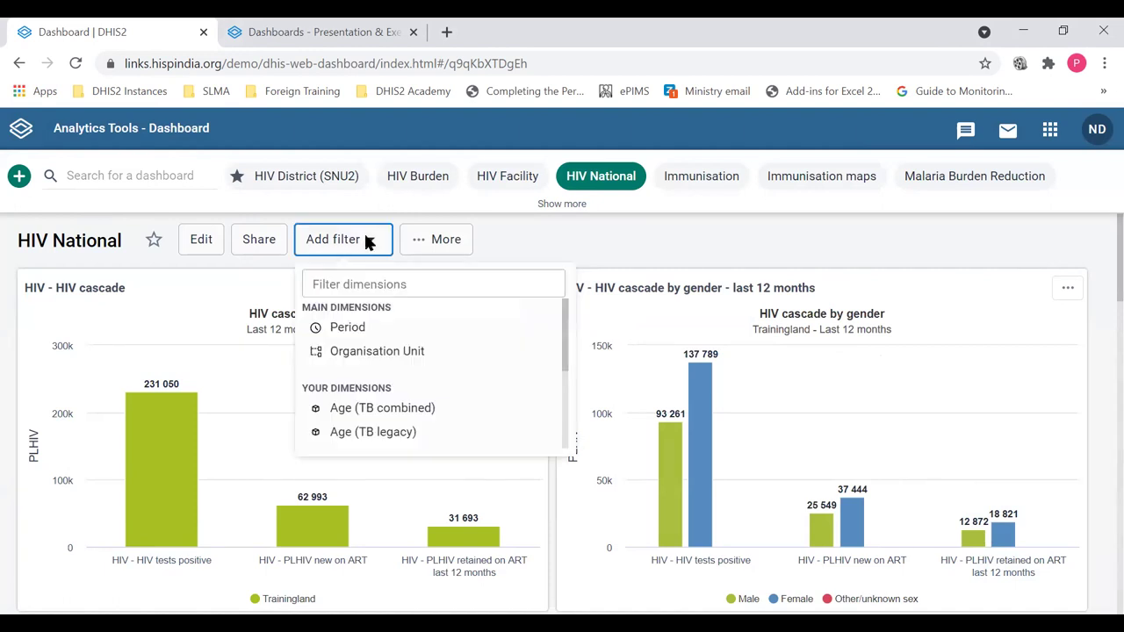
{"action": "left_click", "coordinate": [348, 327]}
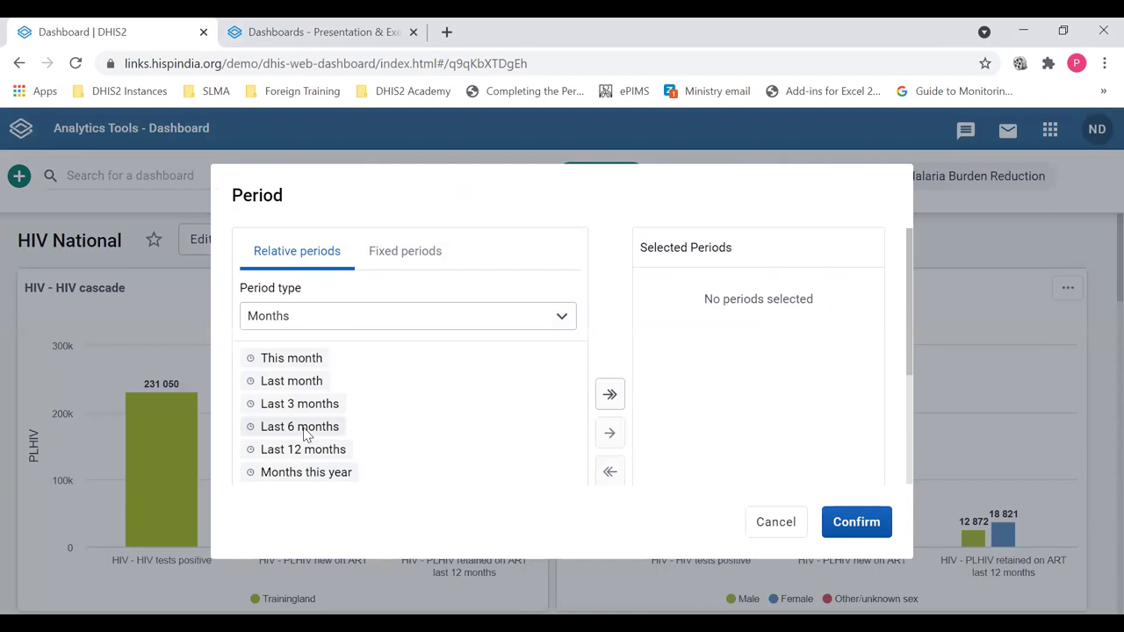
{"action": "double_click", "coordinate": [299, 426]}
{"action": "left_click", "coordinate": [848, 534]}
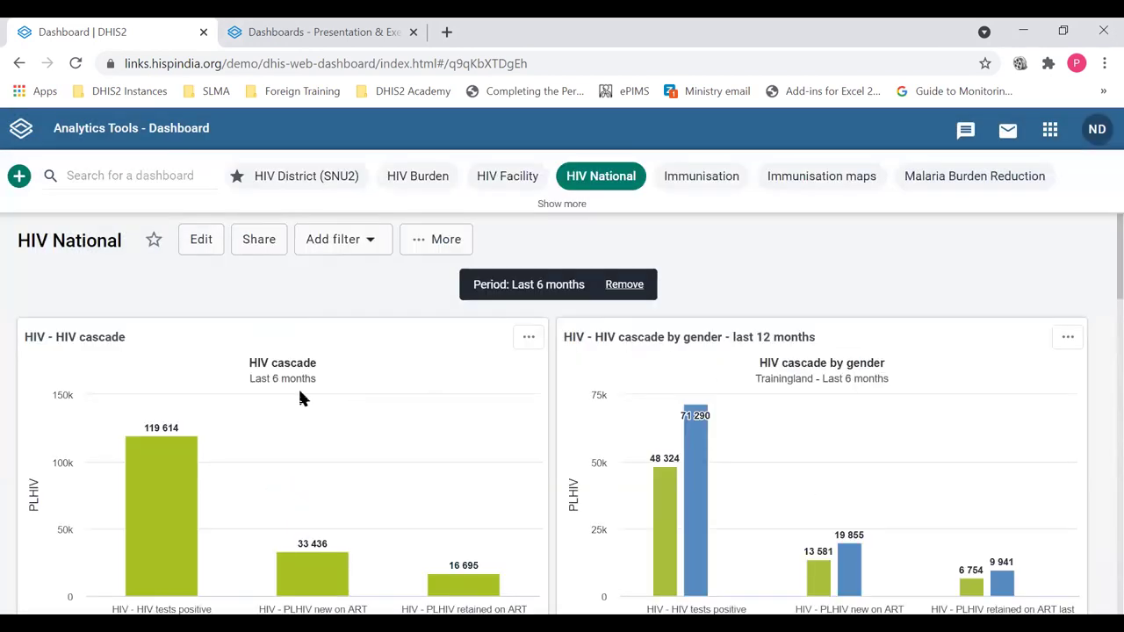
Step: Review the Last 6 months charts, then remove the period filter
{"action": "scroll", "coordinate": [823, 476], "scroll_direction": "down", "scroll_amount": 2}
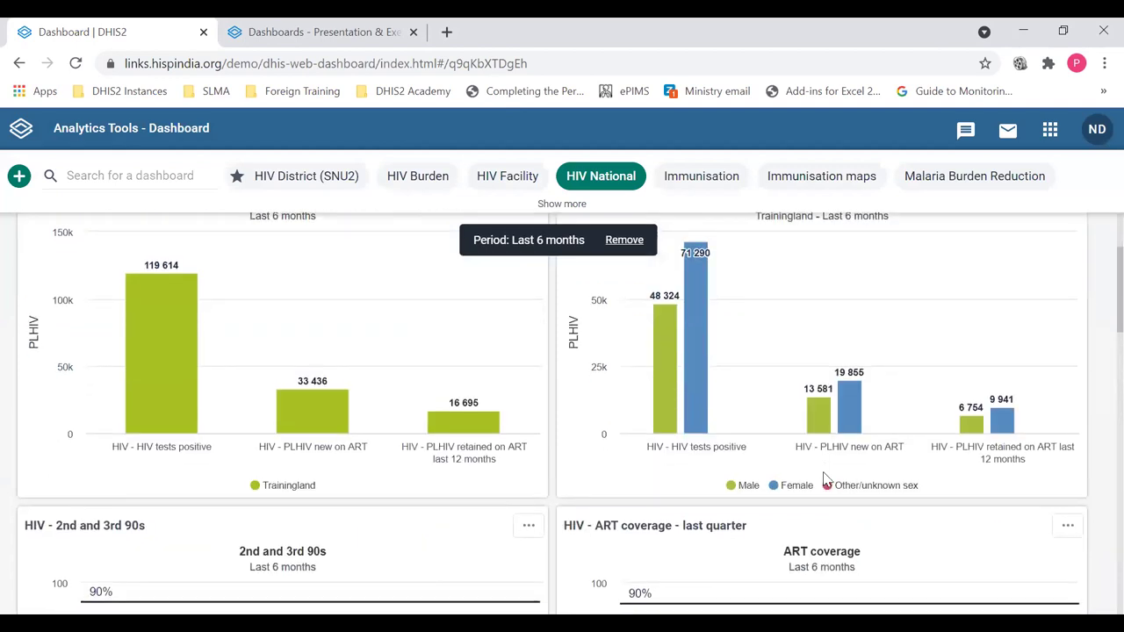
{"action": "scroll", "coordinate": [822, 476], "scroll_direction": "down", "scroll_amount": 2}
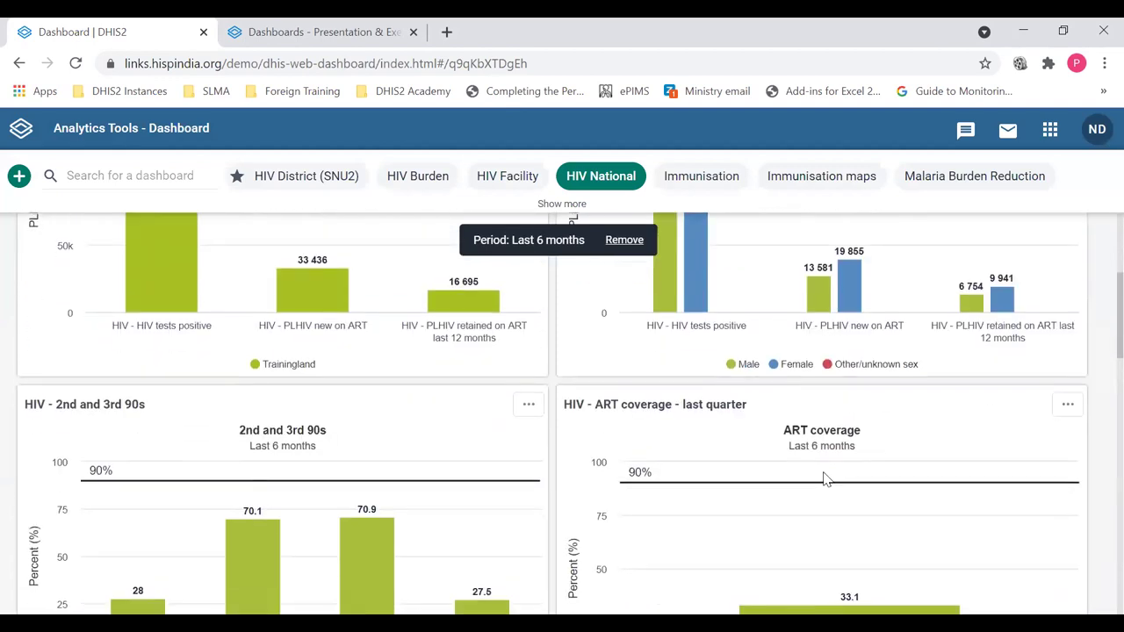
{"action": "scroll", "coordinate": [823, 477], "scroll_direction": "up", "scroll_amount": 4}
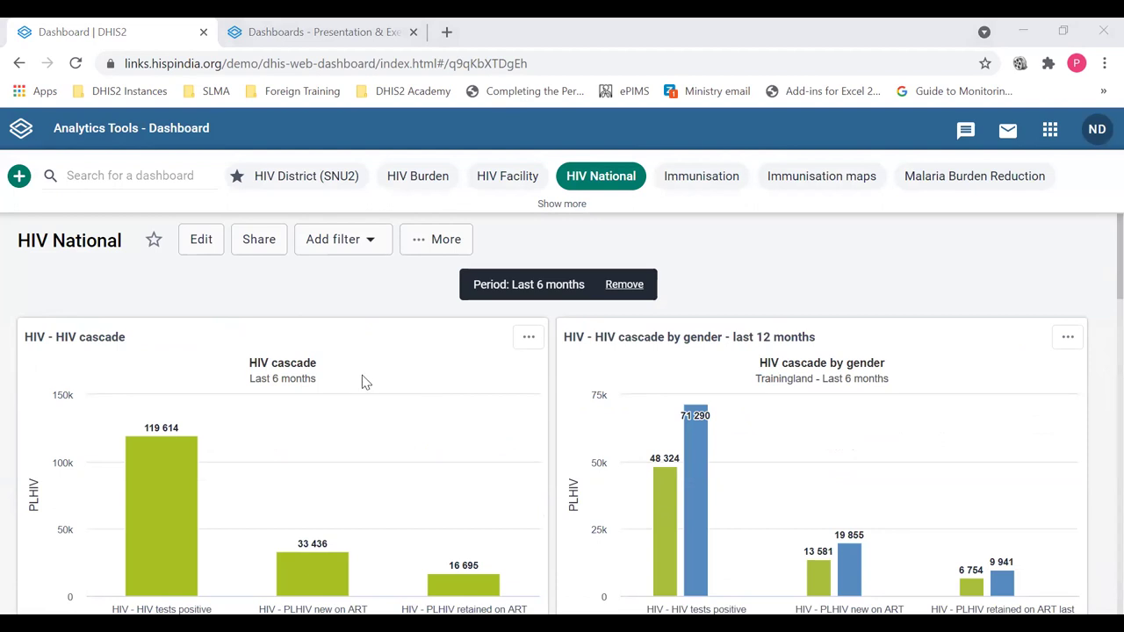
{"action": "scroll", "coordinate": [687, 397], "scroll_direction": "down", "scroll_amount": 8}
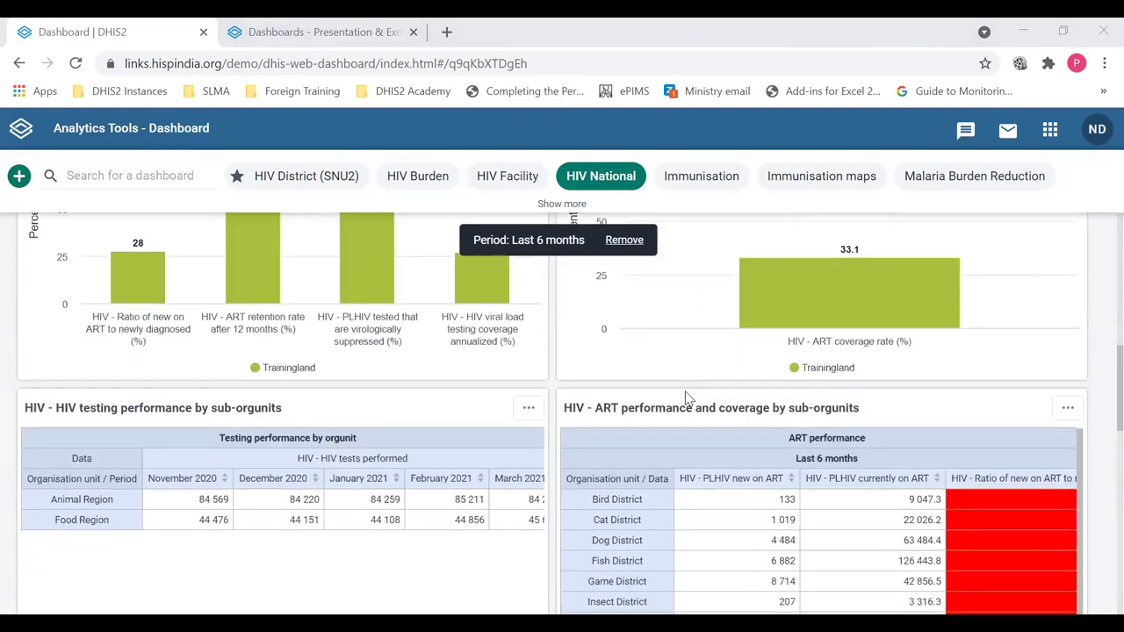
{"action": "scroll", "coordinate": [687, 397], "scroll_direction": "down", "scroll_amount": 2}
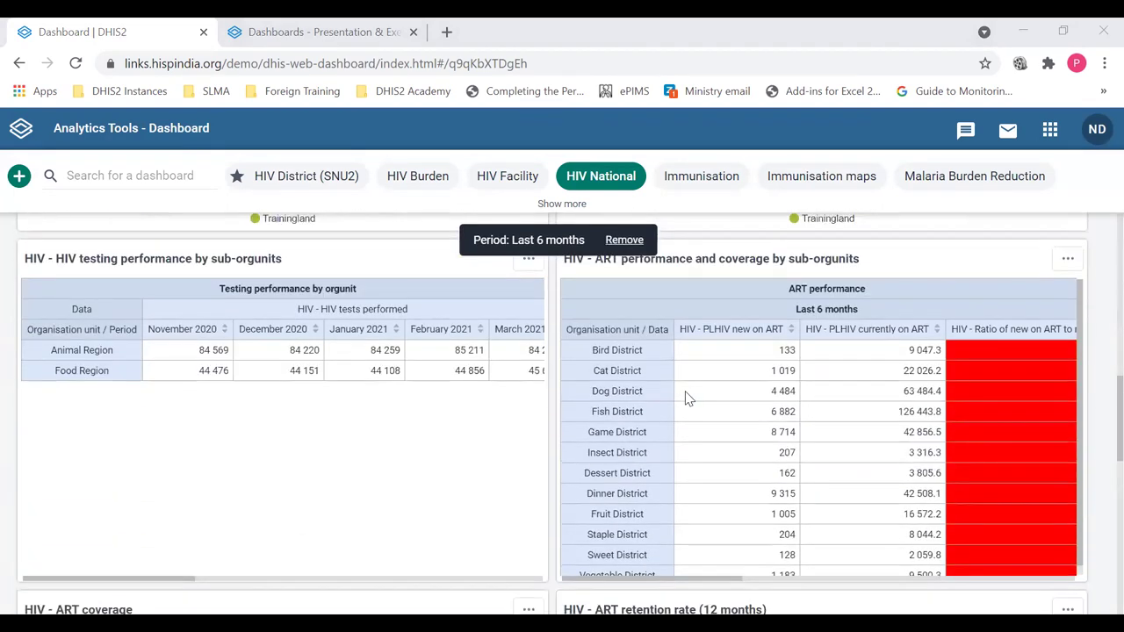
{"action": "scroll", "coordinate": [686, 394], "scroll_direction": "up", "scroll_amount": 10}
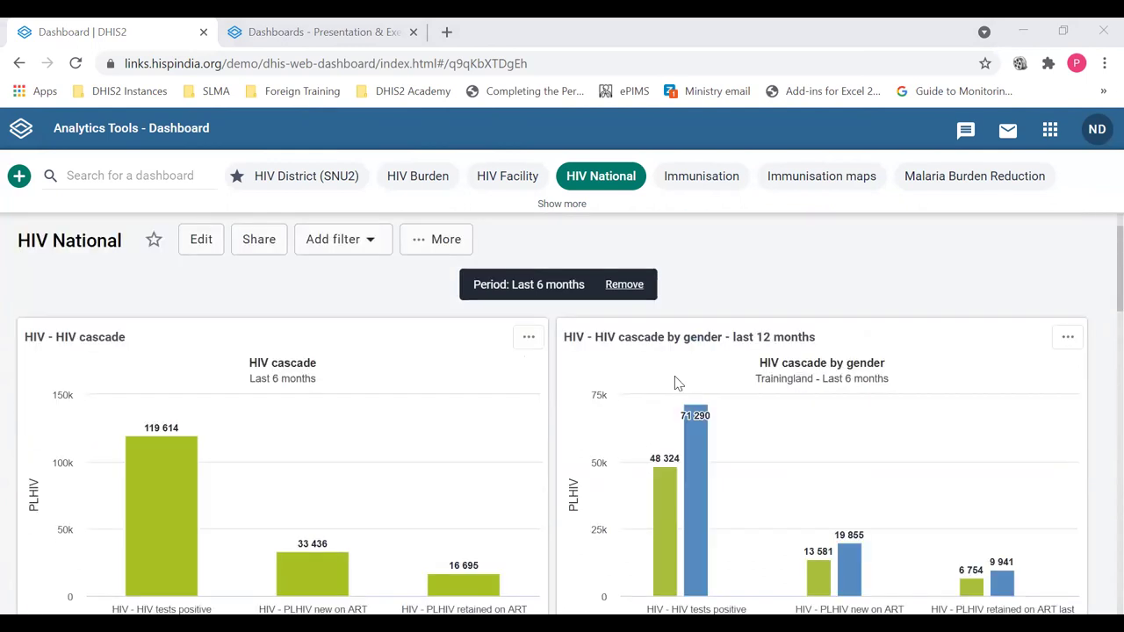
{"action": "left_click", "coordinate": [625, 285]}
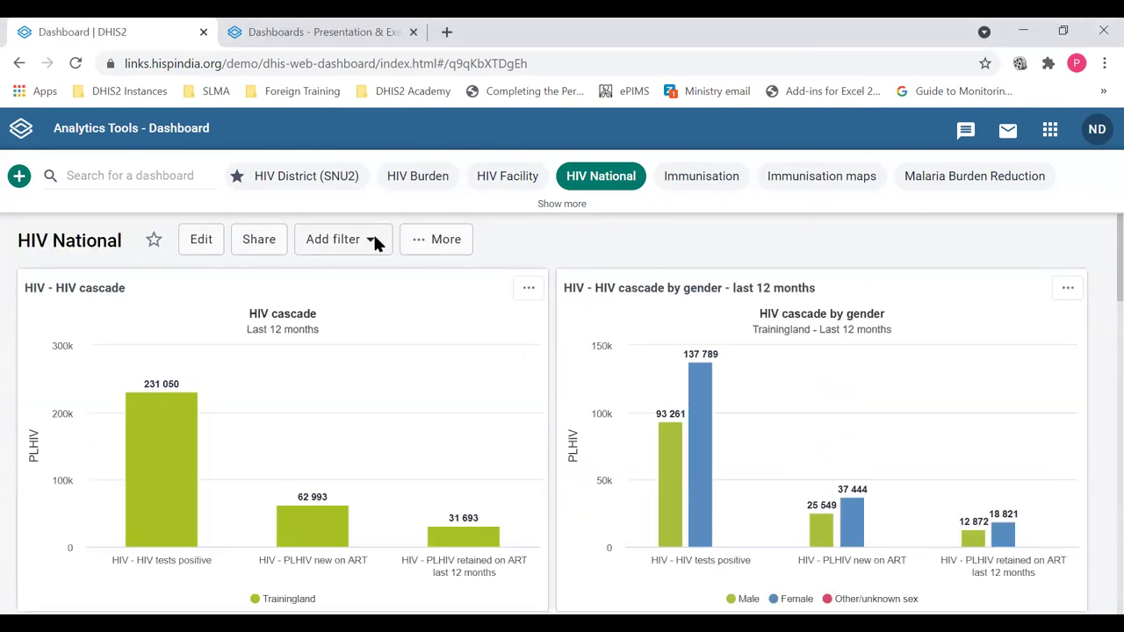
Step: Filter the dashboard to Animal Region under Trainingland, review the charts, then remove it
{"action": "left_click", "coordinate": [374, 240]}
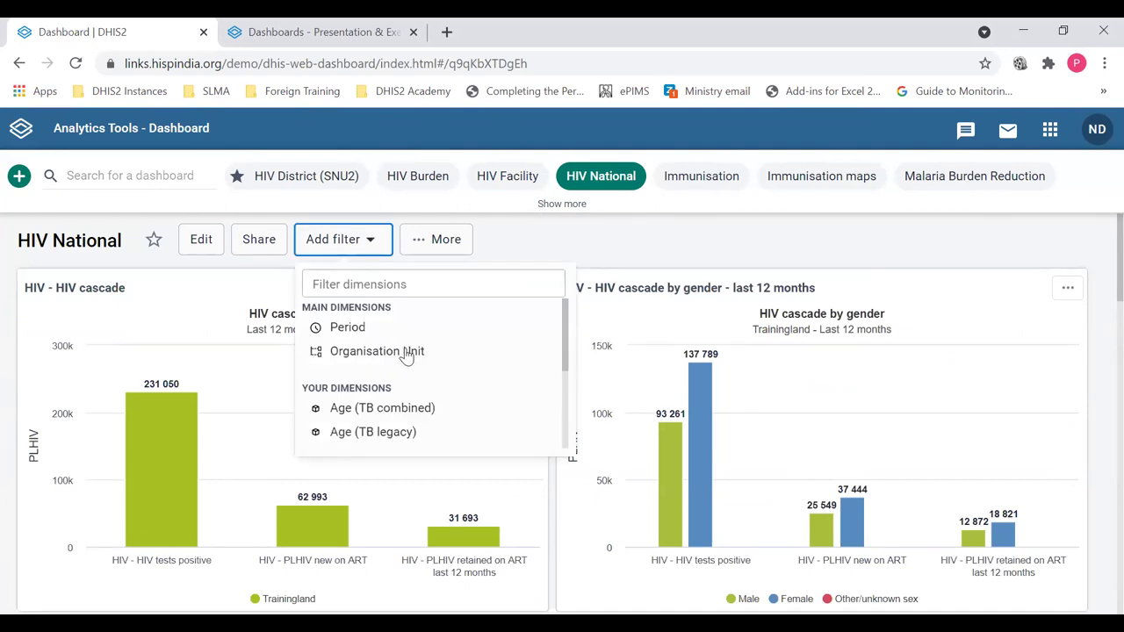
{"action": "left_click", "coordinate": [387, 353]}
{"action": "left_click", "coordinate": [387, 353]}
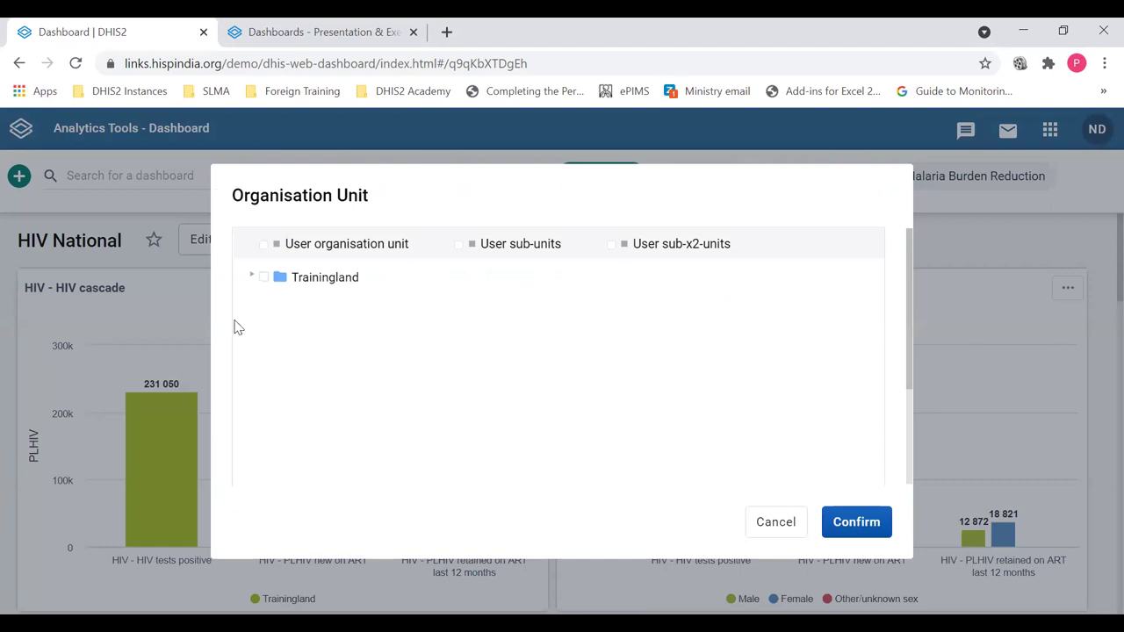
{"action": "left_click", "coordinate": [251, 277]}
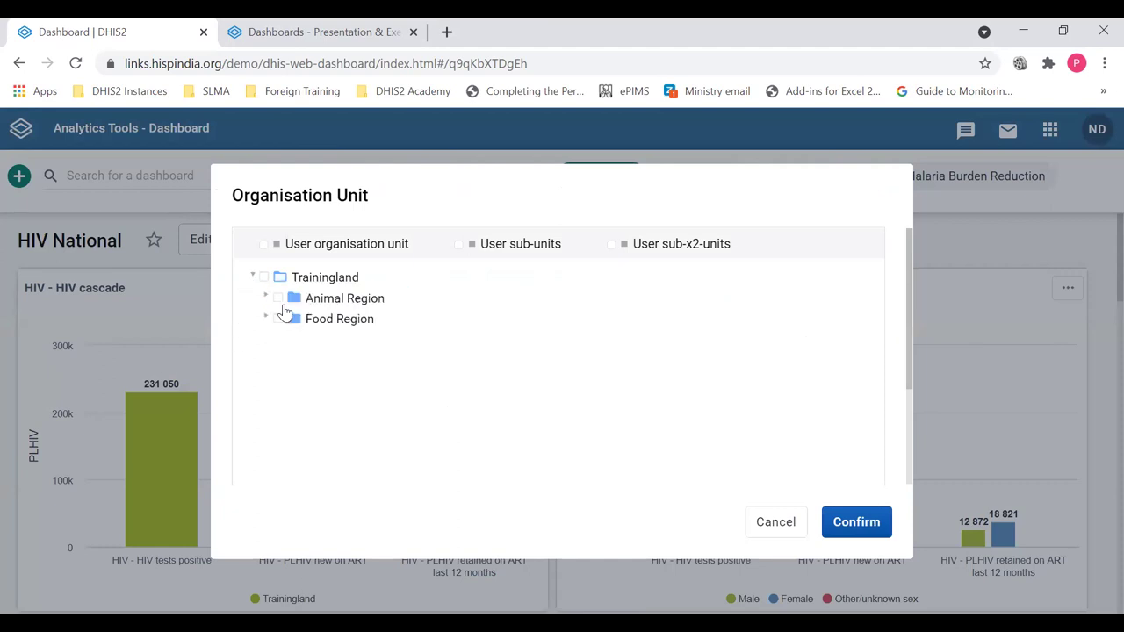
{"action": "left_click", "coordinate": [278, 299]}
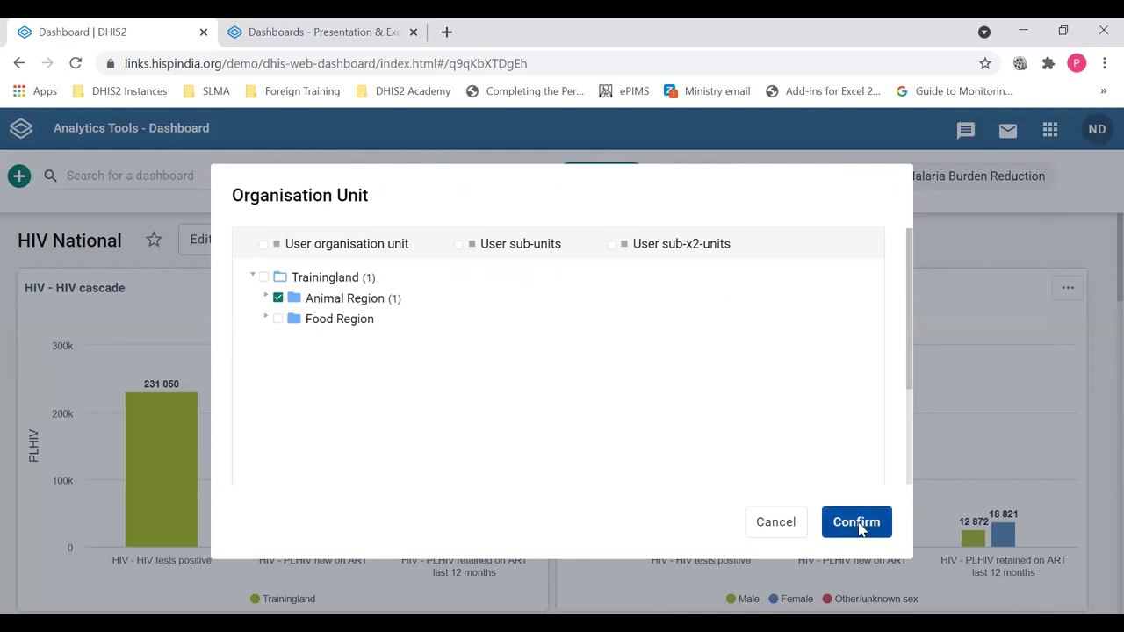
{"action": "left_click", "coordinate": [856, 523]}
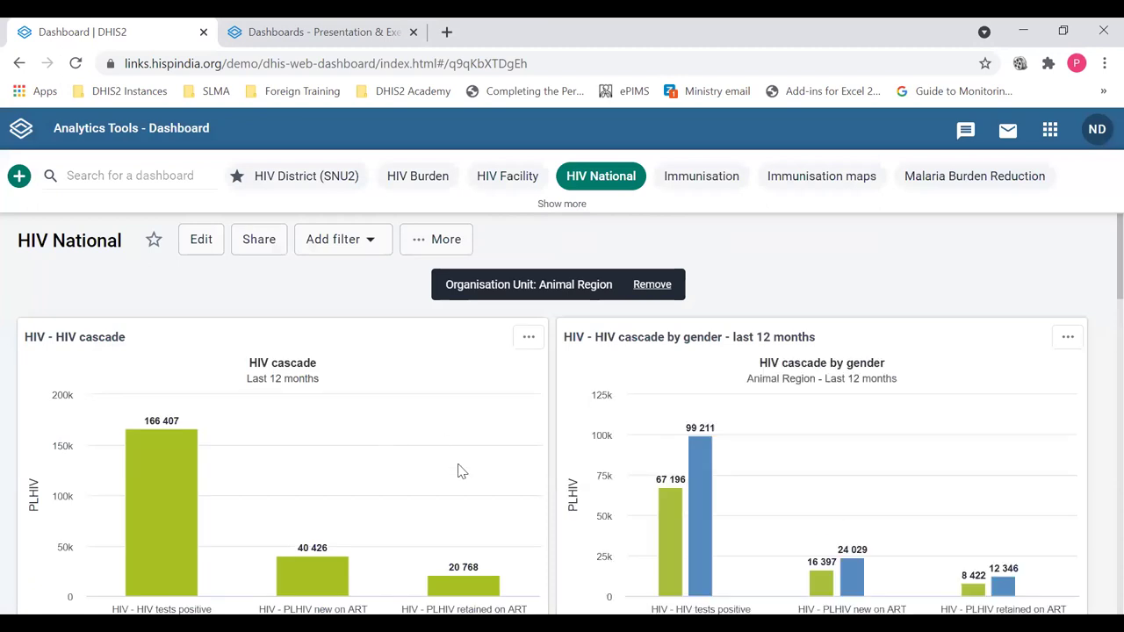
{"action": "scroll", "coordinate": [457, 469], "scroll_direction": "down", "scroll_amount": 3}
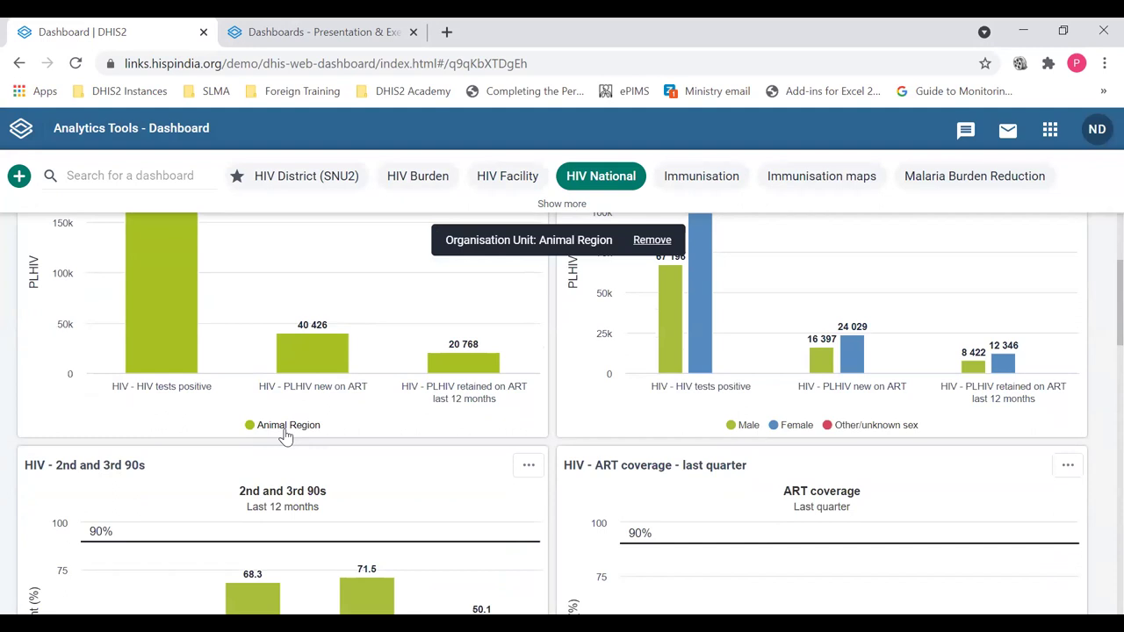
{"action": "scroll", "coordinate": [666, 434], "scroll_direction": "up", "scroll_amount": 3}
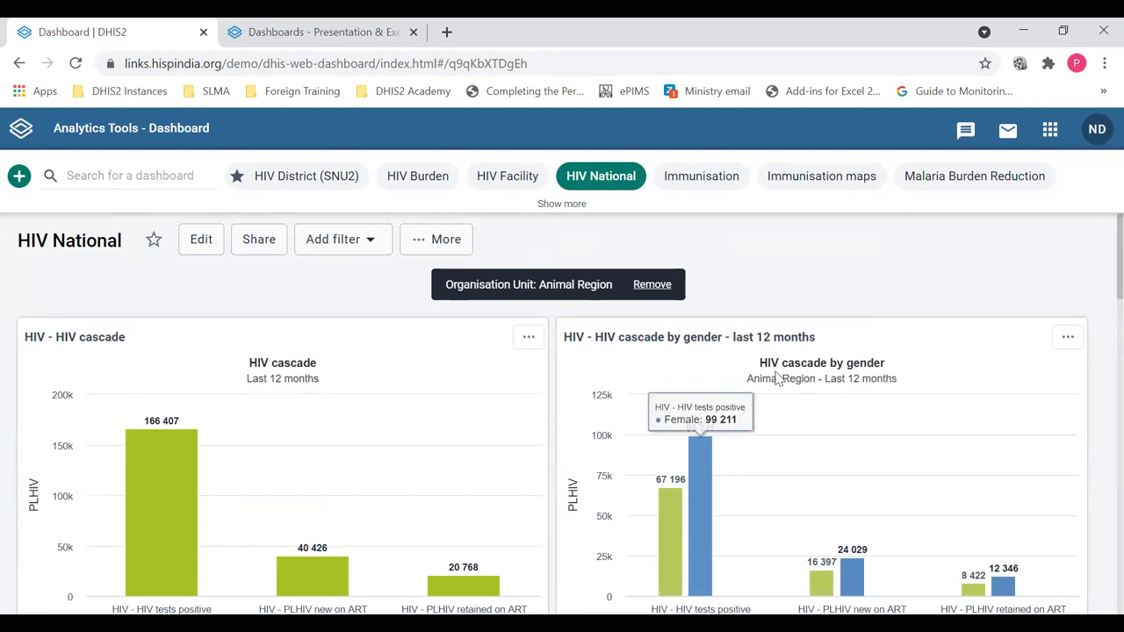
{"action": "left_click", "coordinate": [652, 284]}
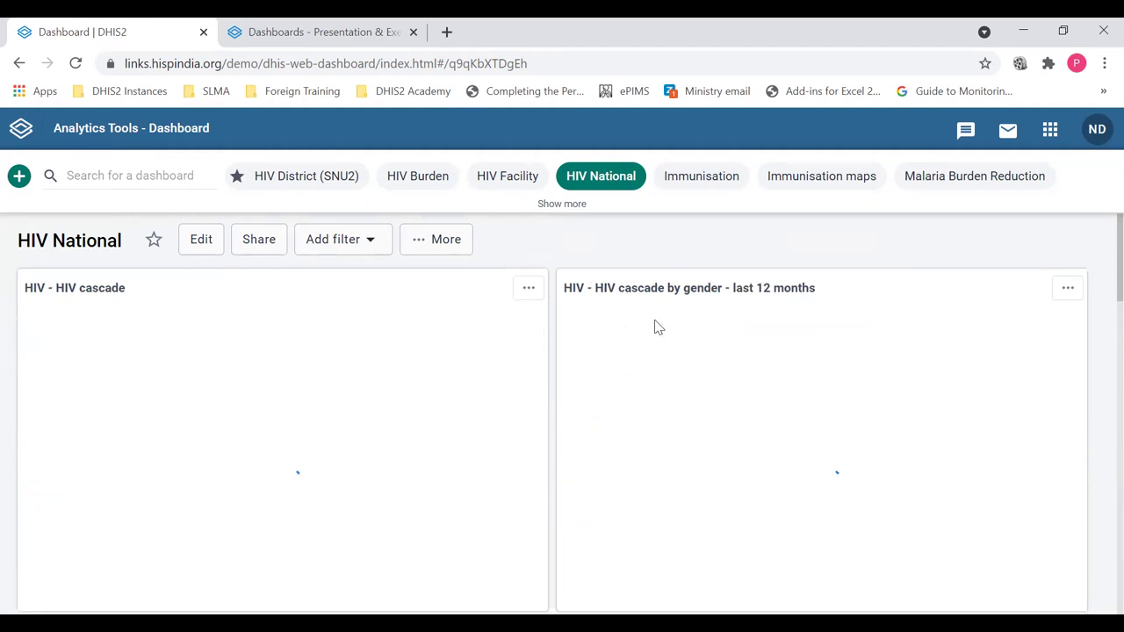
Step: Add a Sex filter with Female as the only selected item
{"action": "left_click", "coordinate": [348, 244]}
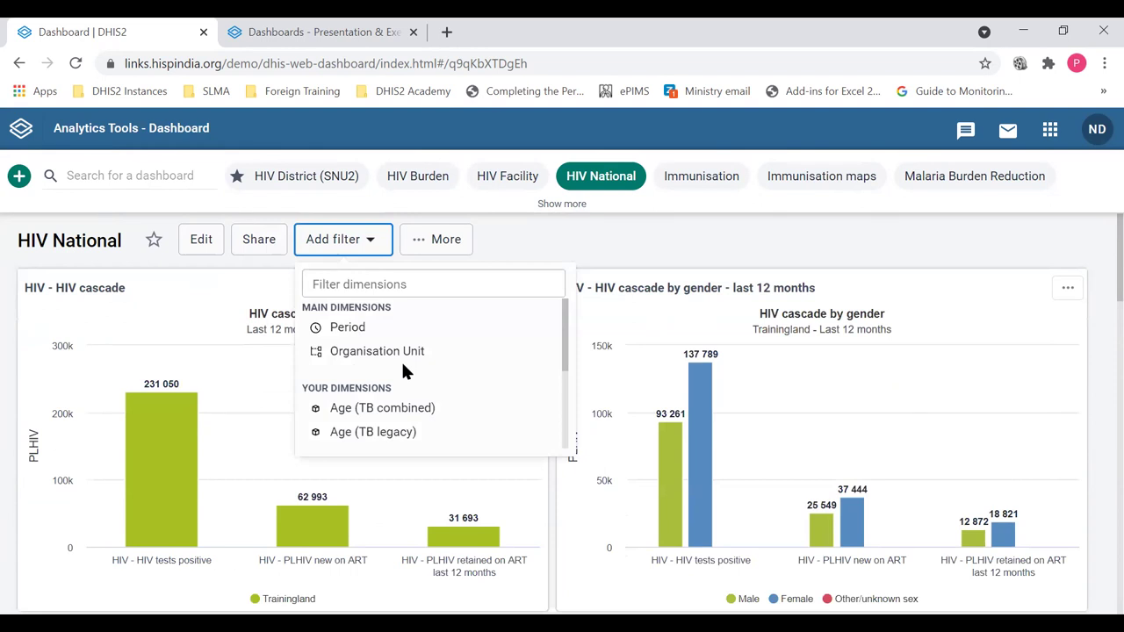
{"action": "scroll", "coordinate": [404, 370], "scroll_direction": "down", "scroll_amount": 1}
{"action": "scroll", "coordinate": [404, 370], "scroll_direction": "down", "scroll_amount": 3}
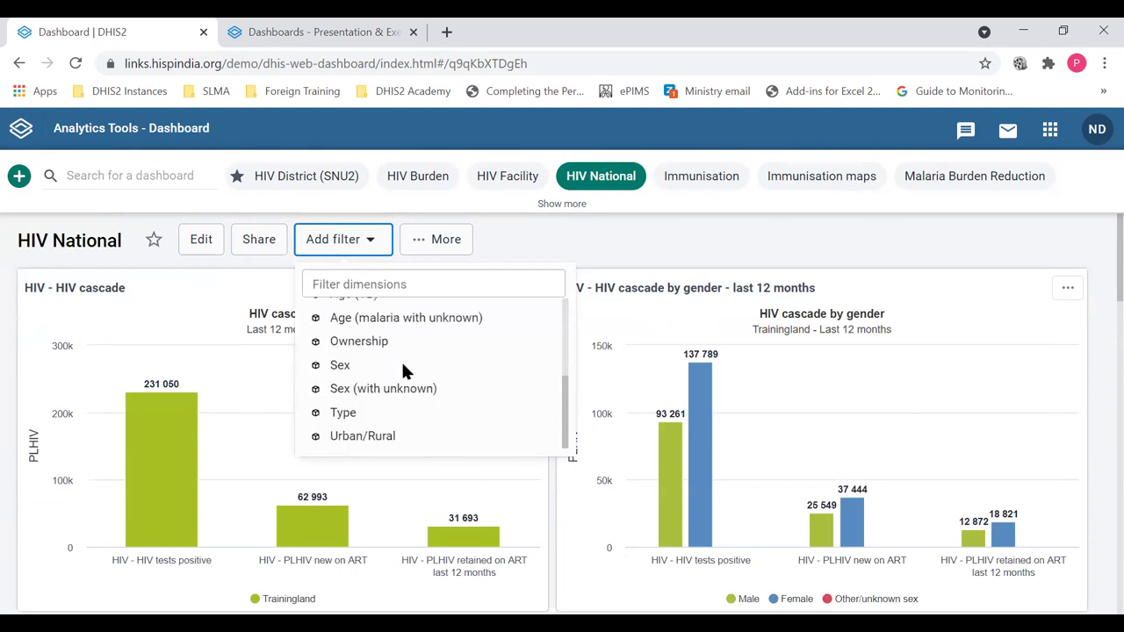
{"action": "scroll", "coordinate": [404, 371], "scroll_direction": "up", "scroll_amount": 4}
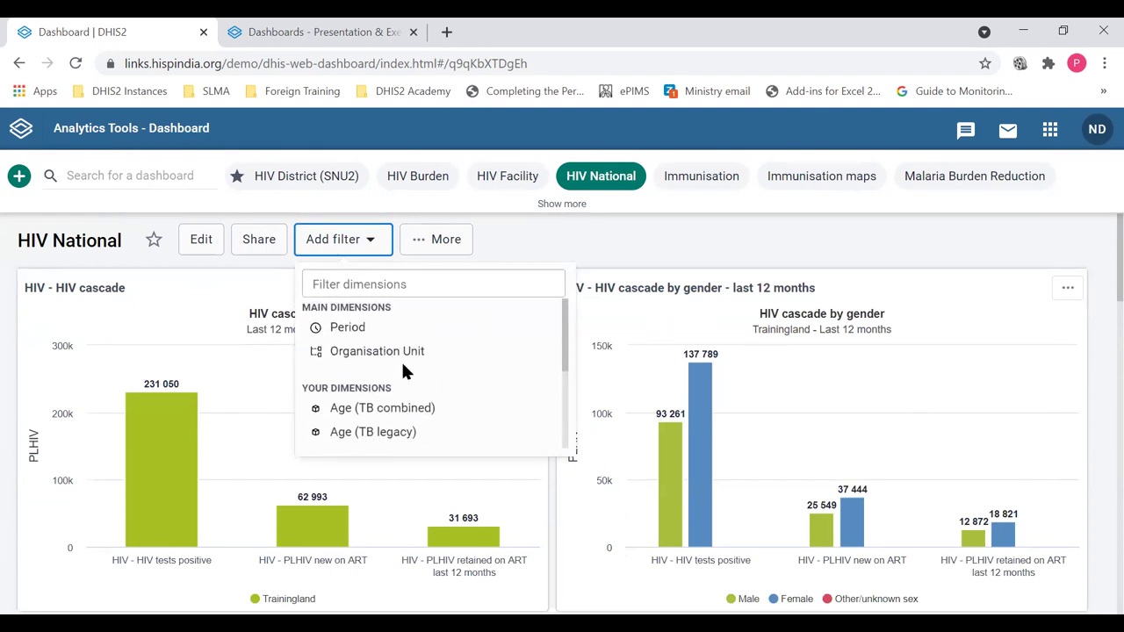
{"action": "scroll", "coordinate": [404, 370], "scroll_direction": "down", "scroll_amount": 2}
{"action": "scroll", "coordinate": [404, 372], "scroll_direction": "down", "scroll_amount": 3}
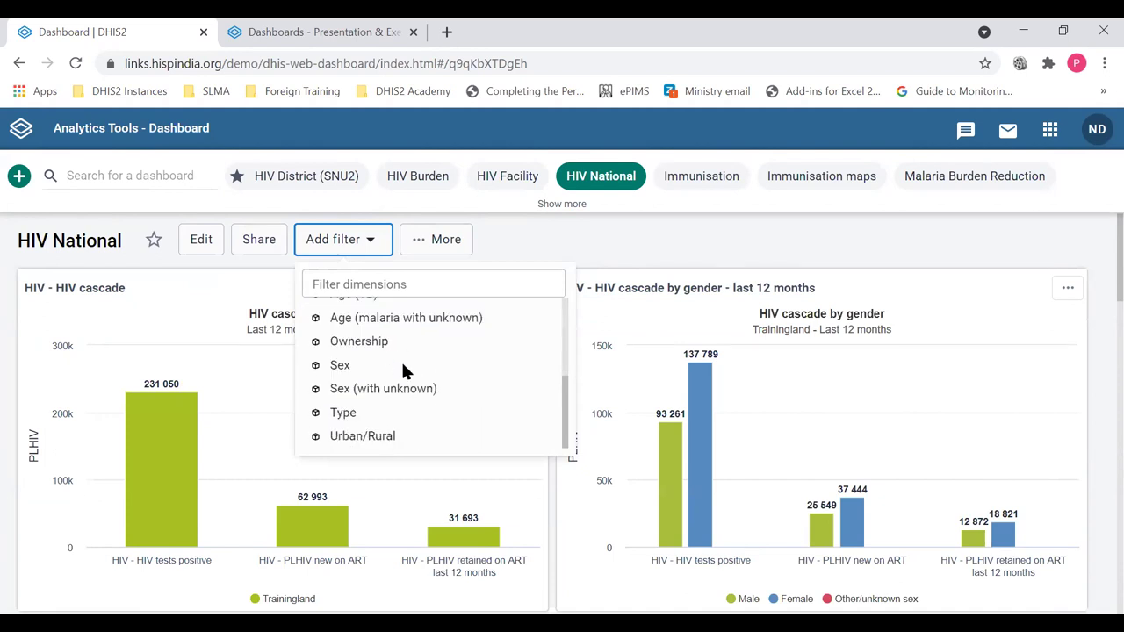
{"action": "scroll", "coordinate": [404, 371], "scroll_direction": "up", "scroll_amount": 3}
{"action": "scroll", "coordinate": [404, 371], "scroll_direction": "down", "scroll_amount": 2}
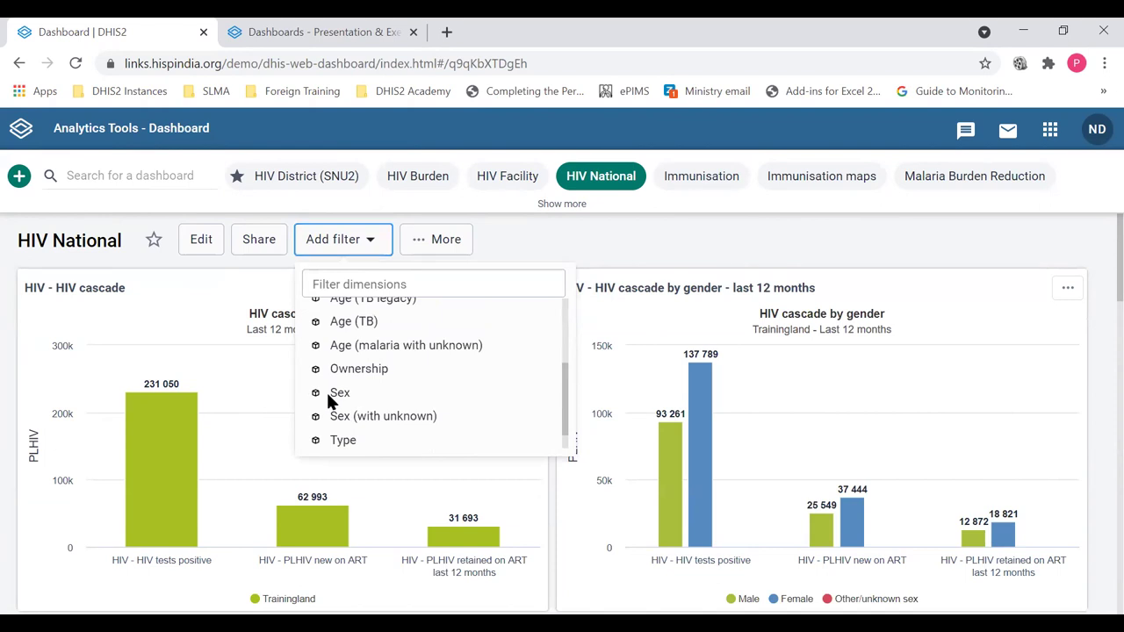
{"action": "left_click", "coordinate": [334, 392]}
{"action": "double_click", "coordinate": [288, 296]}
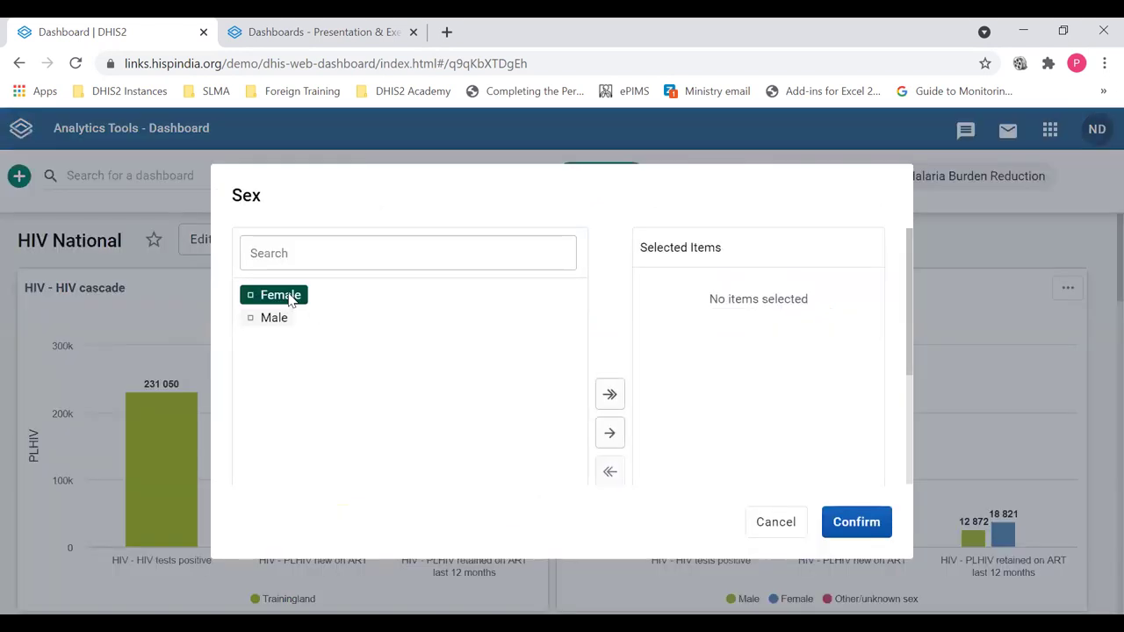
{"action": "left_click", "coordinate": [855, 525]}
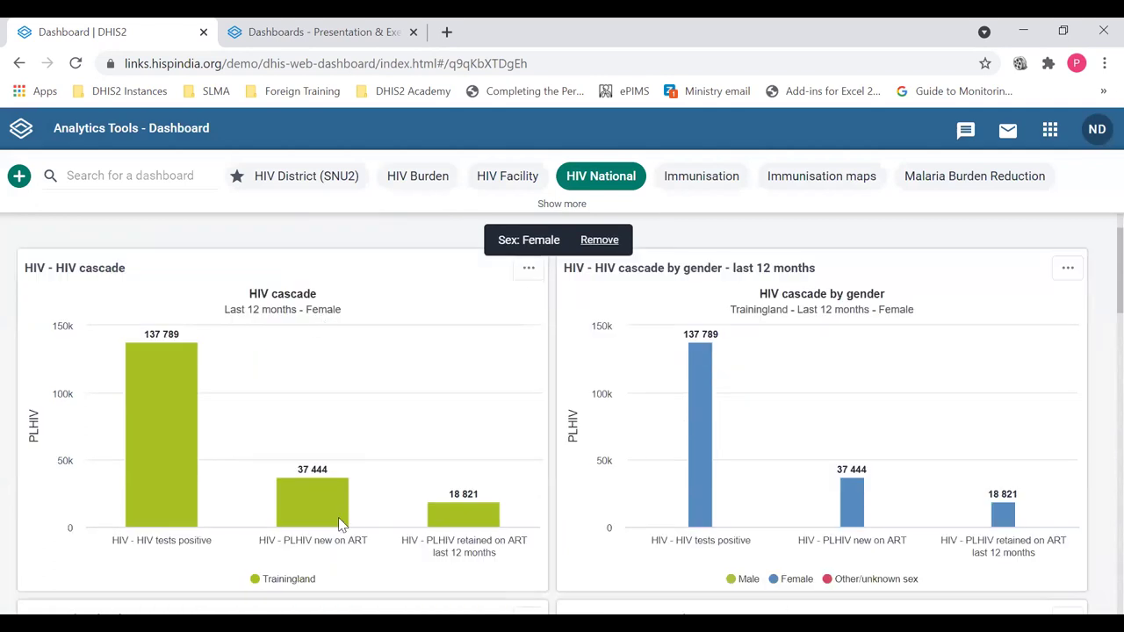
Step: Review the Female-only charts (137 789 positives), then remove the Sex: Female filter
{"action": "scroll", "coordinate": [853, 450], "scroll_direction": "down", "scroll_amount": 4}
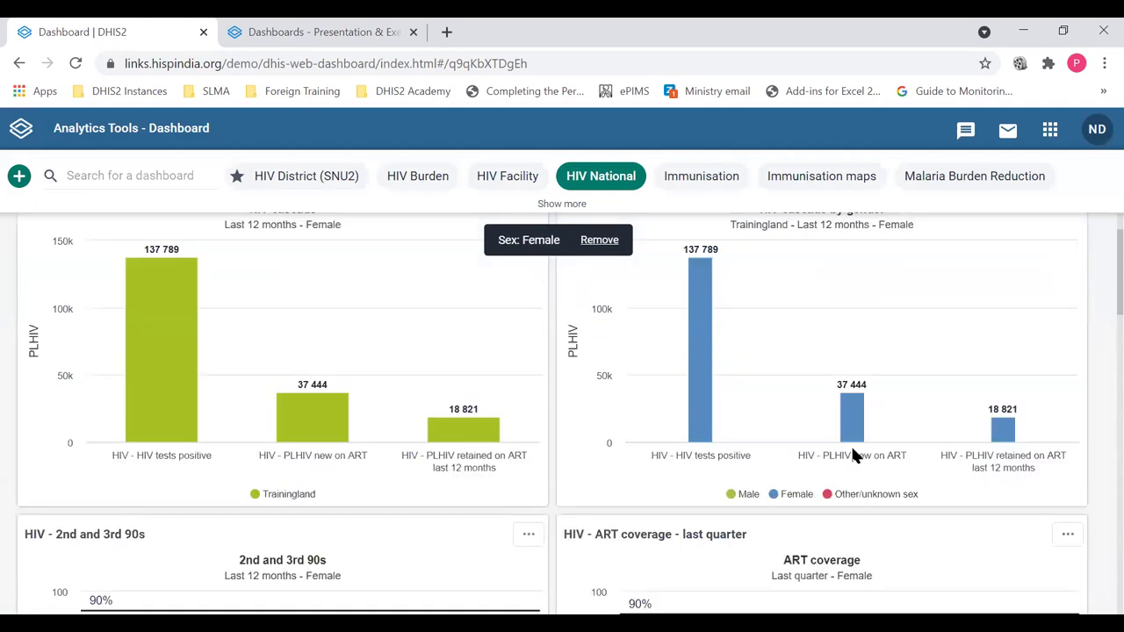
{"action": "scroll", "coordinate": [853, 451], "scroll_direction": "up", "scroll_amount": 5}
{"action": "left_click", "coordinate": [601, 286]}
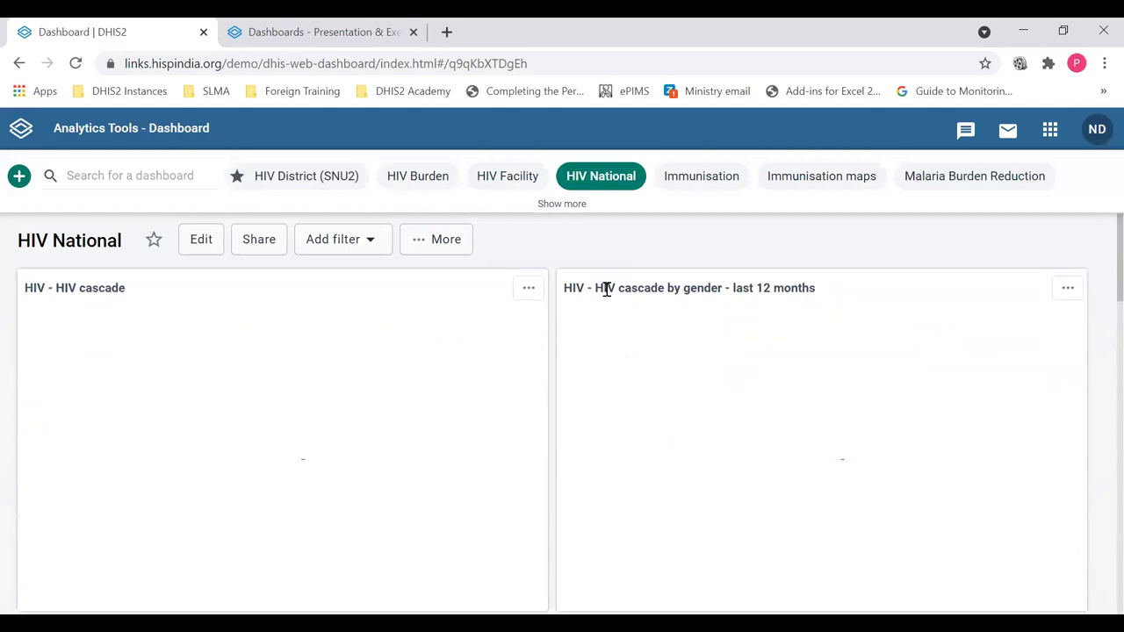
Step: Star HIV National, unstar it via the title star, then show its cascade and ART description
{"action": "left_click", "coordinate": [446, 246]}
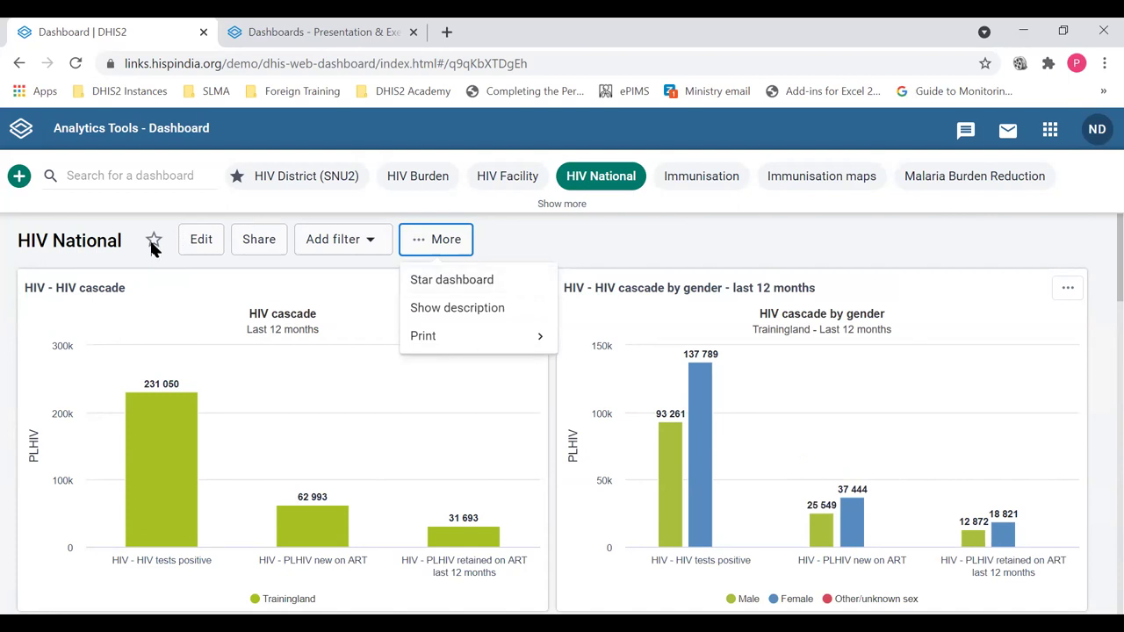
{"action": "left_click", "coordinate": [486, 280]}
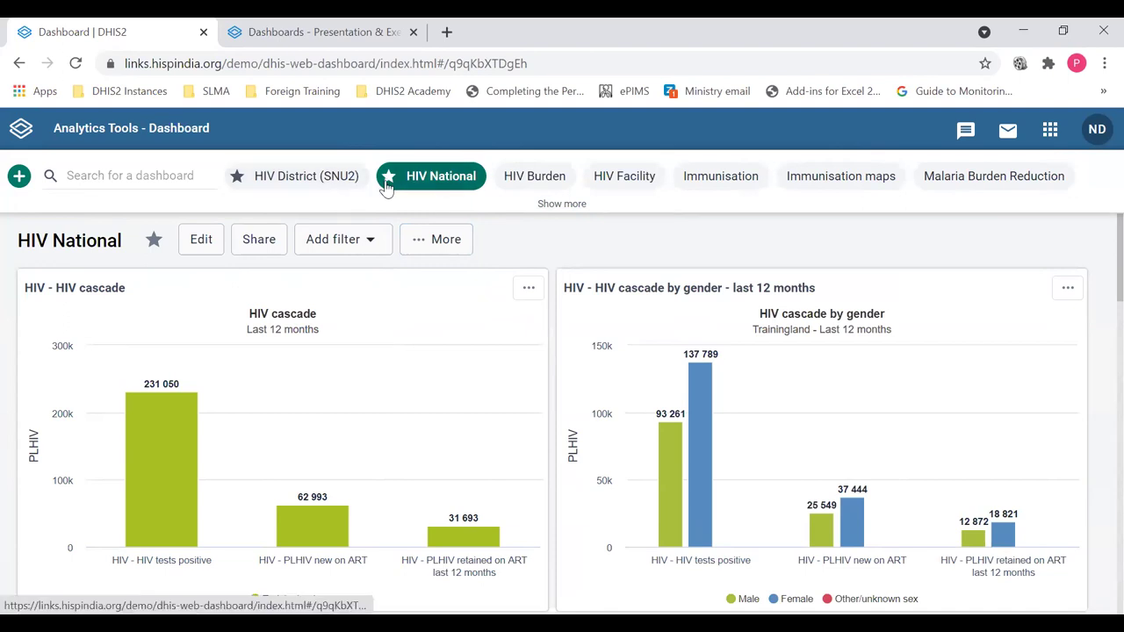
{"action": "left_click", "coordinate": [153, 240]}
{"action": "left_click", "coordinate": [441, 240]}
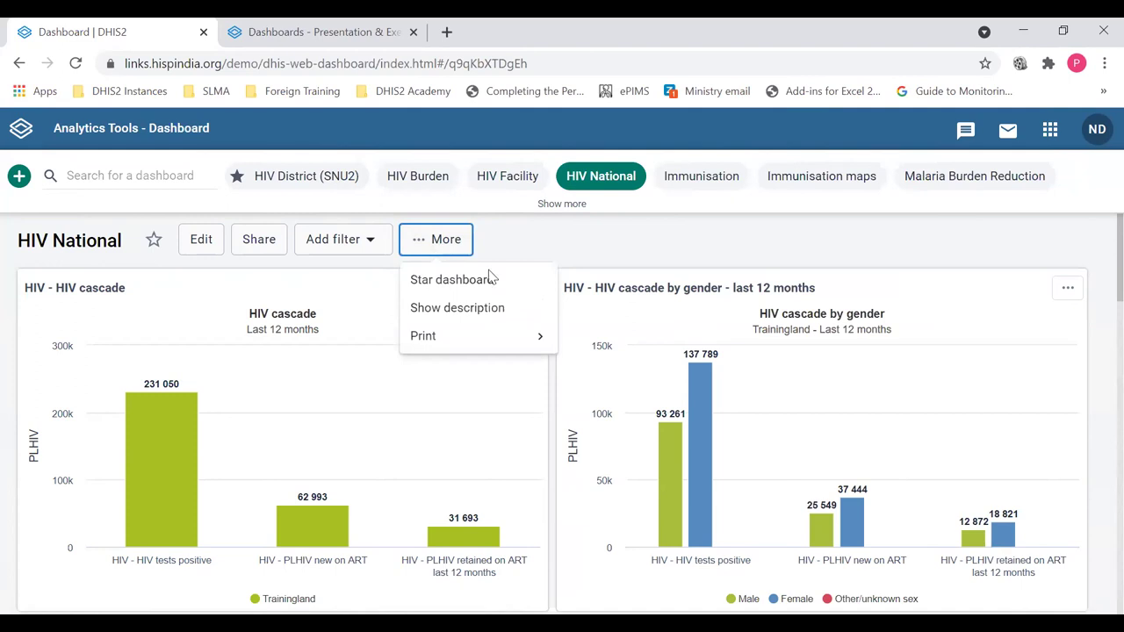
{"action": "left_click", "coordinate": [478, 322]}
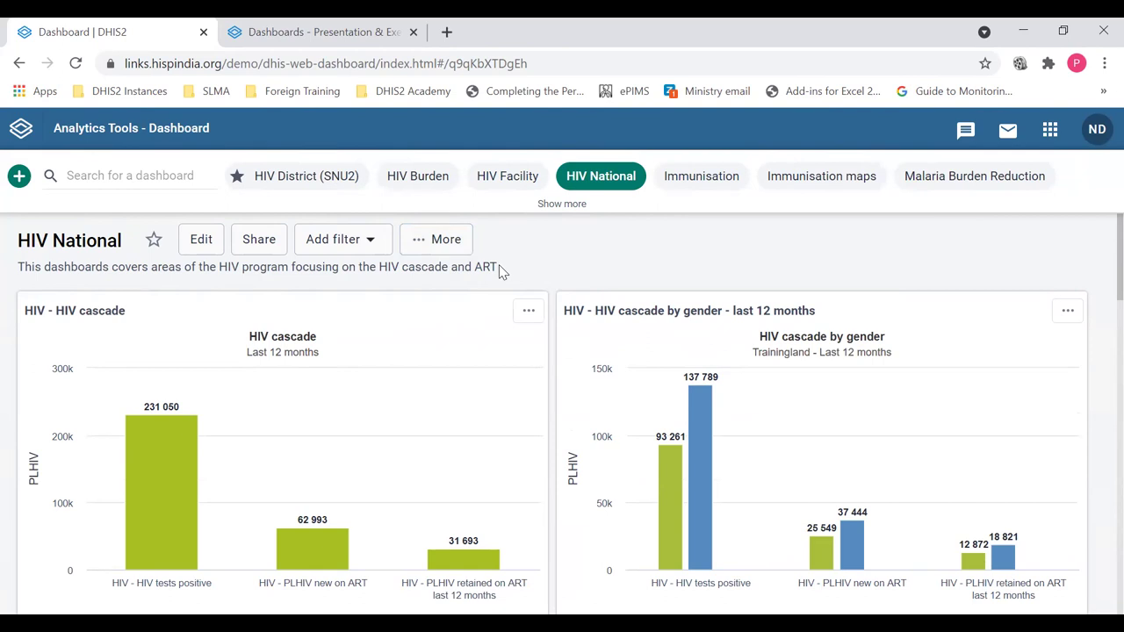
Step: Hide the HIV National description, then bring up the Print layout choices from More
{"action": "left_click", "coordinate": [443, 251]}
{"action": "left_click", "coordinate": [460, 308]}
{"action": "left_click", "coordinate": [440, 247]}
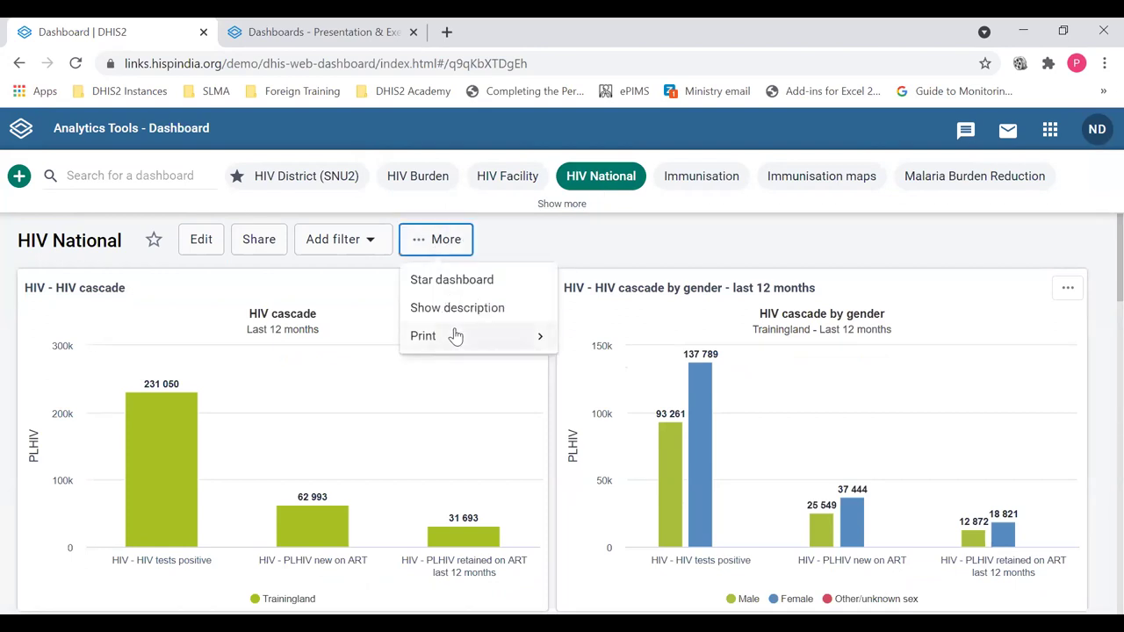
{"action": "left_click", "coordinate": [455, 337]}
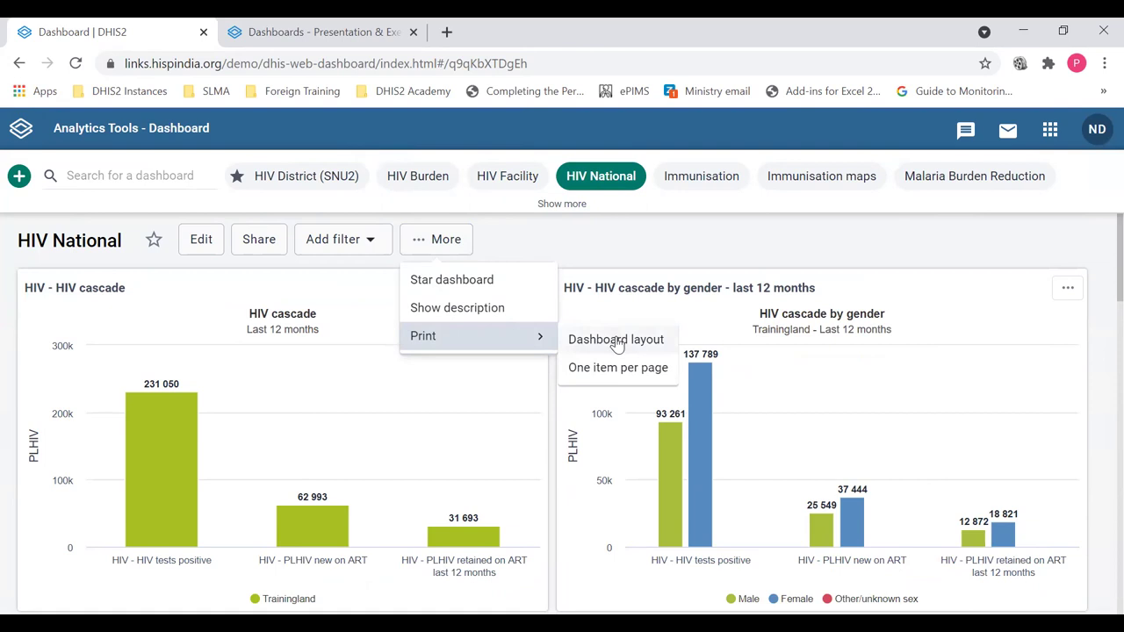
Step: Preview HIV National in Dashboard print layout, scroll through its pages, then exit the preview
{"action": "left_click", "coordinate": [617, 343]}
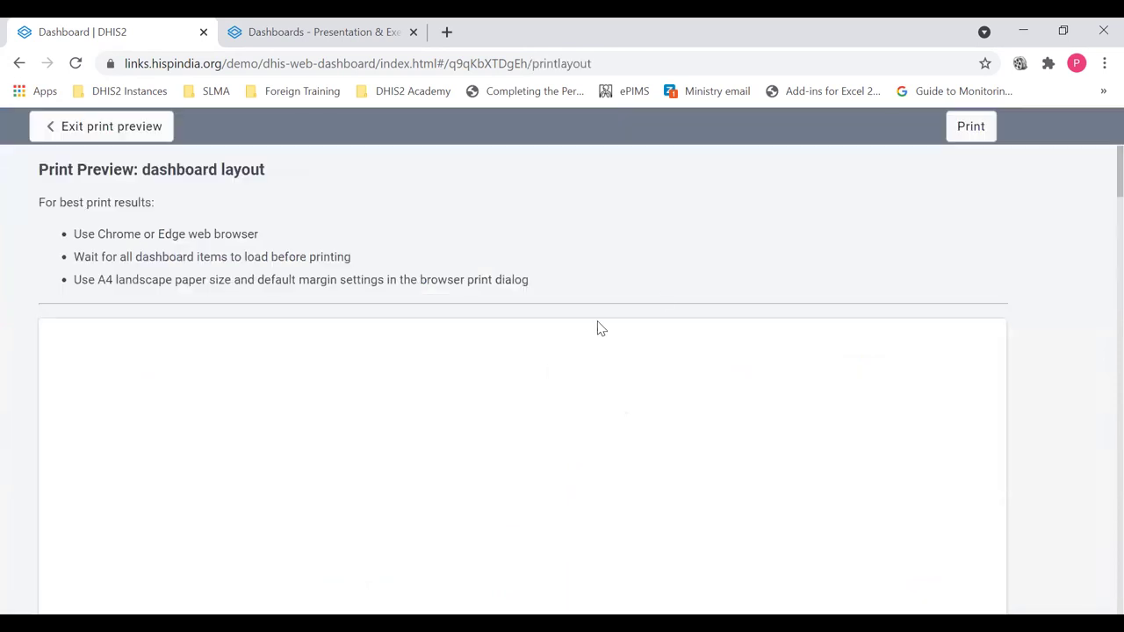
{"action": "scroll", "coordinate": [734, 339], "scroll_direction": "down", "scroll_amount": 10}
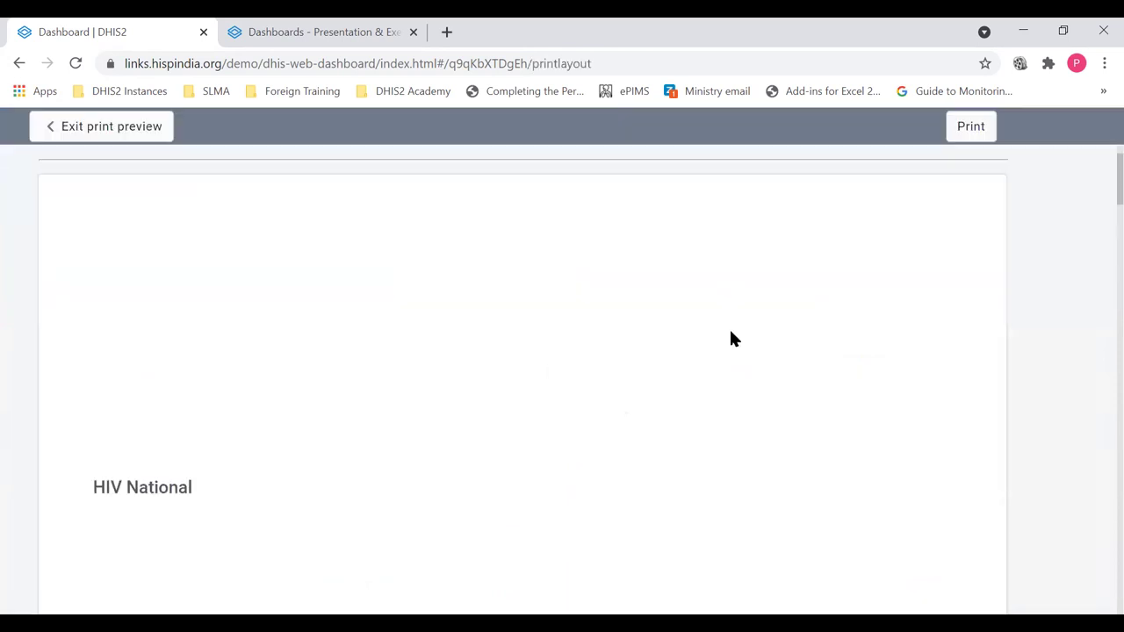
{"action": "scroll", "coordinate": [732, 334], "scroll_direction": "down", "scroll_amount": 7}
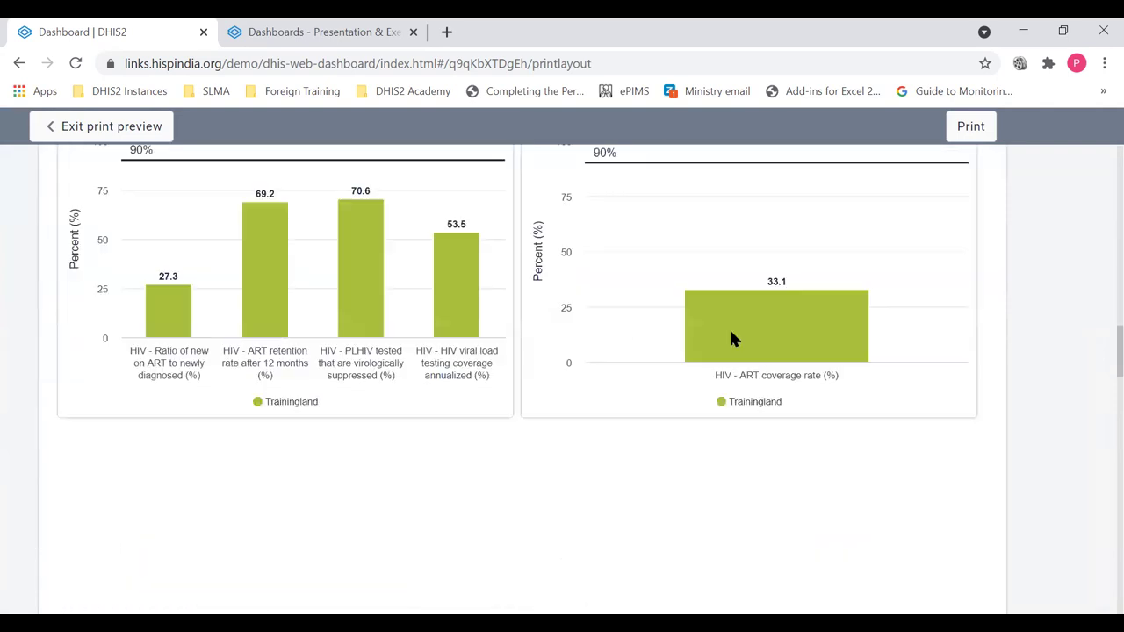
{"action": "scroll", "coordinate": [732, 334], "scroll_direction": "up", "scroll_amount": 7}
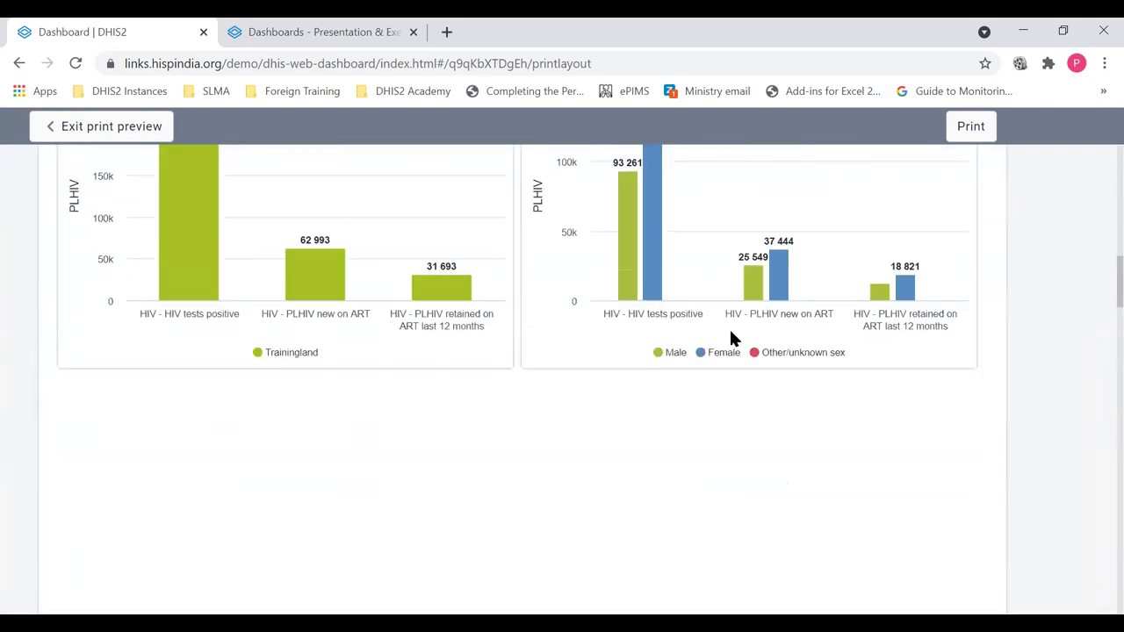
{"action": "scroll", "coordinate": [731, 333], "scroll_direction": "up", "scroll_amount": 1}
{"action": "scroll", "coordinate": [731, 333], "scroll_direction": "up", "scroll_amount": 2}
{"action": "scroll", "coordinate": [734, 339], "scroll_direction": "up", "scroll_amount": 8}
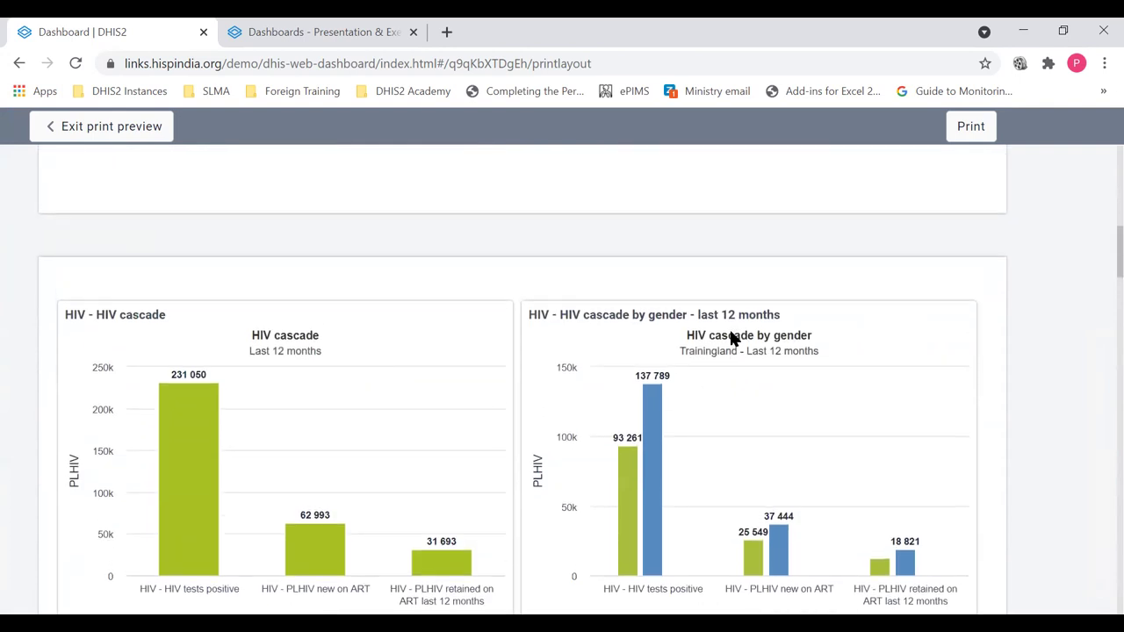
{"action": "scroll", "coordinate": [734, 339], "scroll_direction": "down", "scroll_amount": 10}
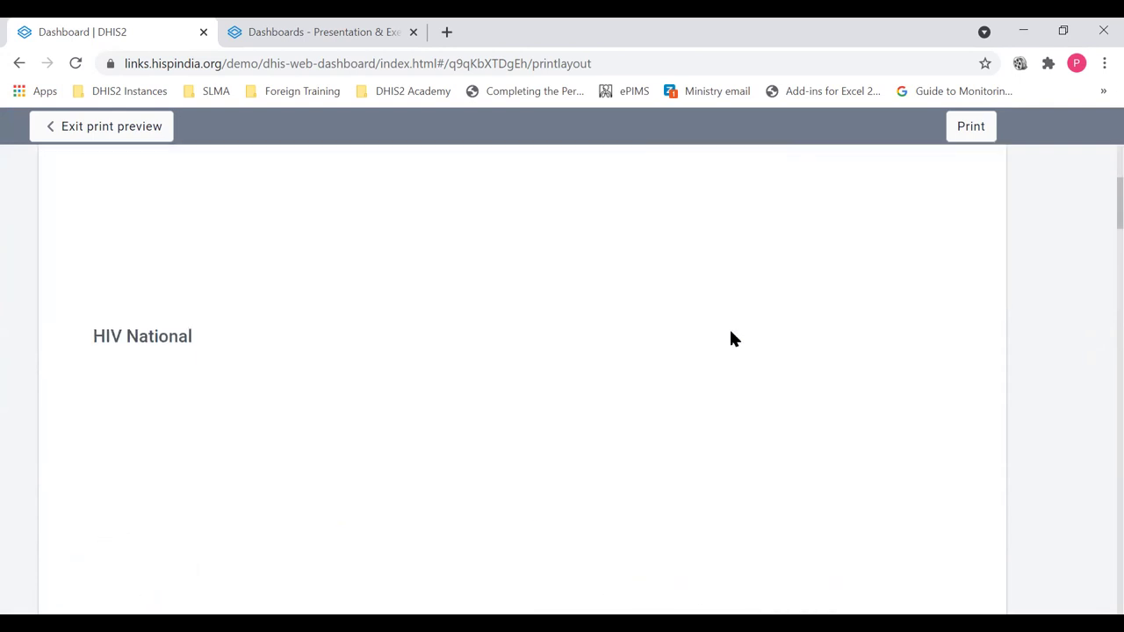
{"action": "scroll", "coordinate": [734, 339], "scroll_direction": "up", "scroll_amount": 10}
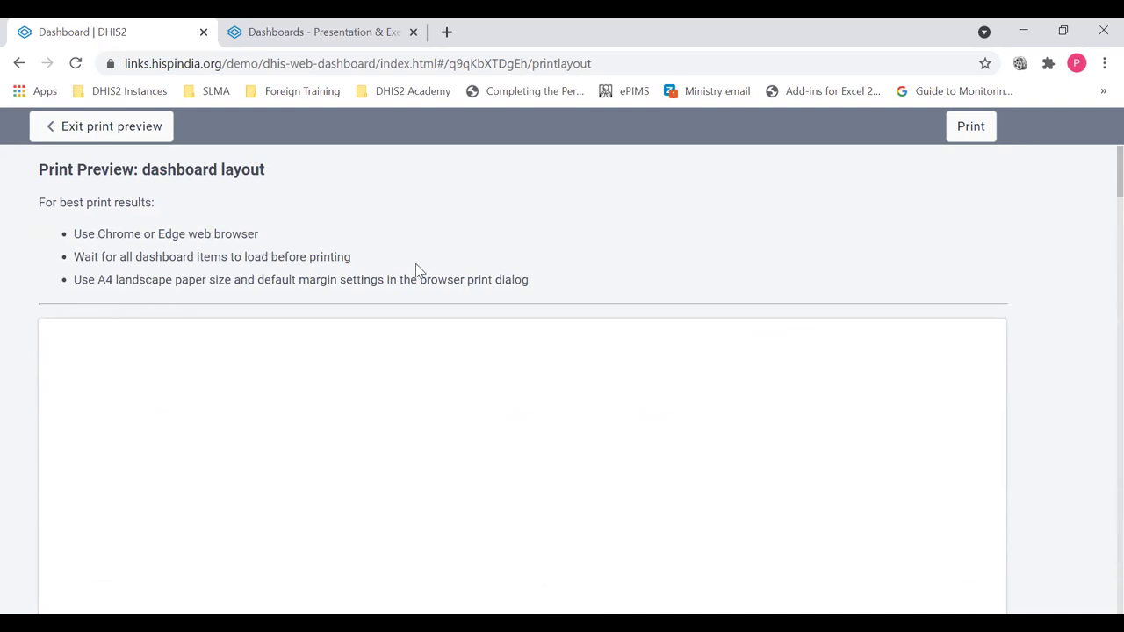
{"action": "scroll", "coordinate": [418, 269], "scroll_direction": "down", "scroll_amount": 1}
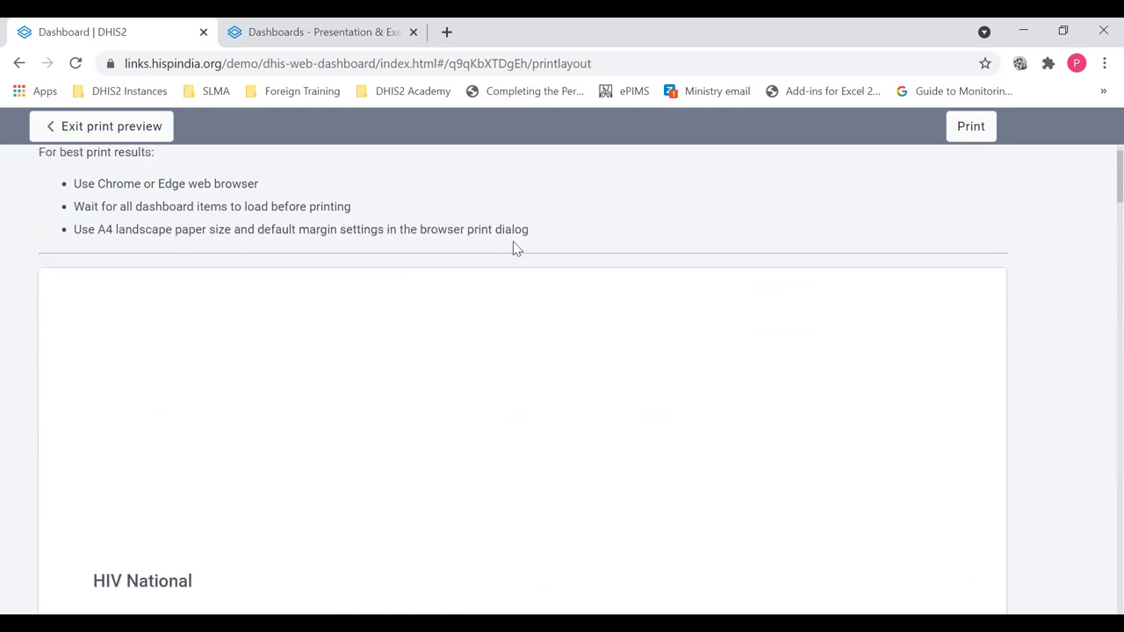
{"action": "scroll", "coordinate": [513, 241], "scroll_direction": "up", "scroll_amount": 1}
{"action": "scroll", "coordinate": [579, 296], "scroll_direction": "down", "scroll_amount": 8}
{"action": "scroll", "coordinate": [579, 296], "scroll_direction": "down", "scroll_amount": 18}
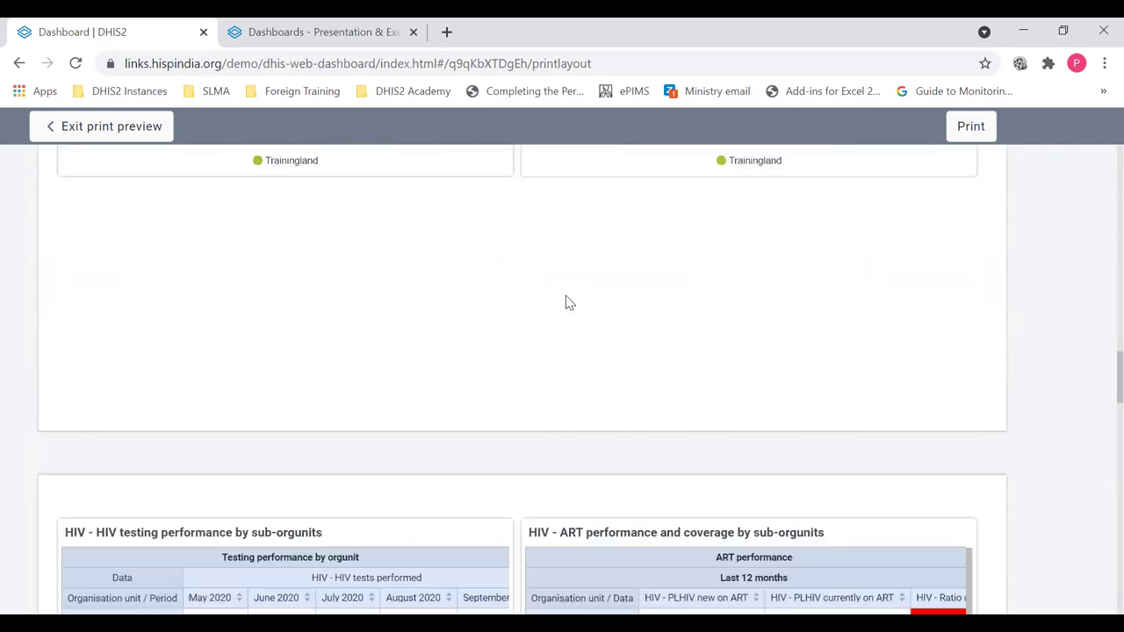
{"action": "scroll", "coordinate": [566, 303], "scroll_direction": "down", "scroll_amount": 1}
{"action": "left_click", "coordinate": [470, 259]}
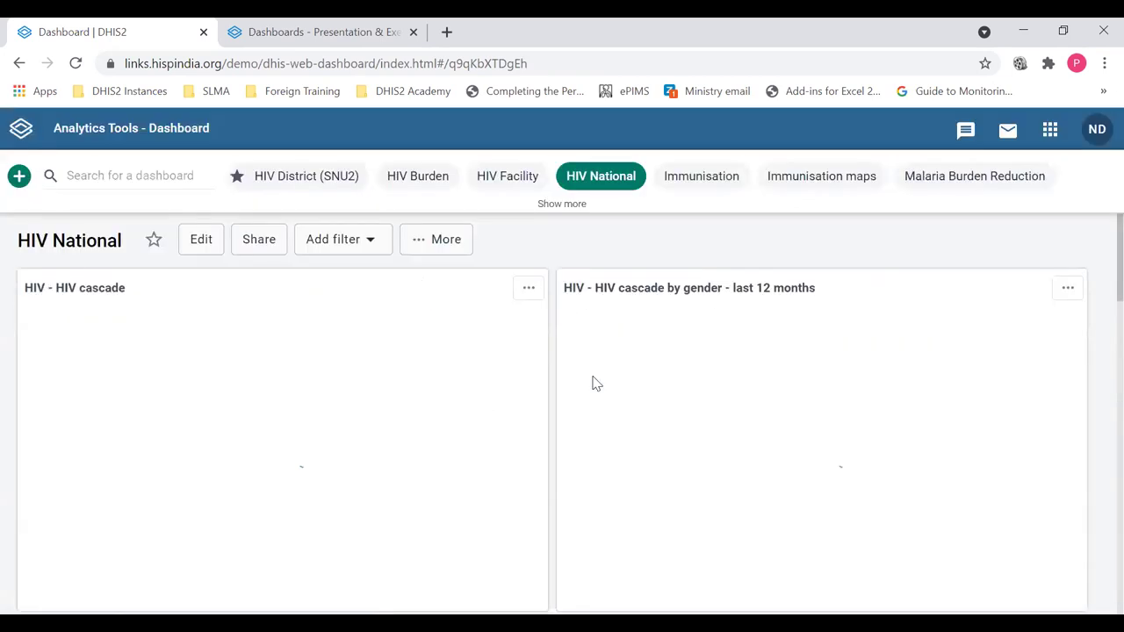
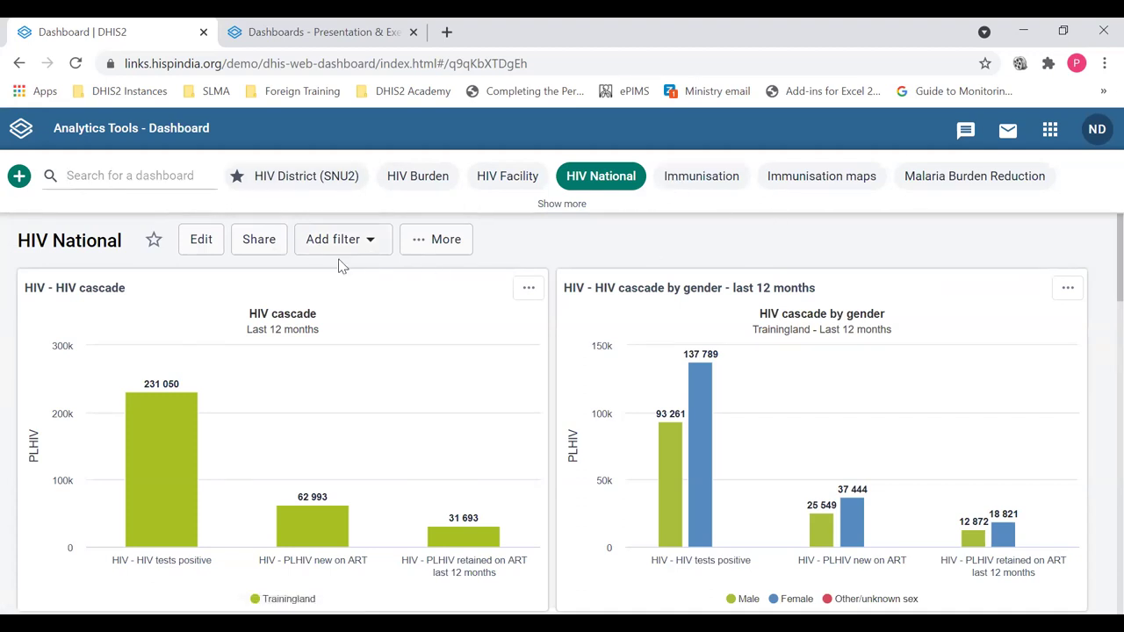
{"action": "left_click", "coordinate": [19, 179]}
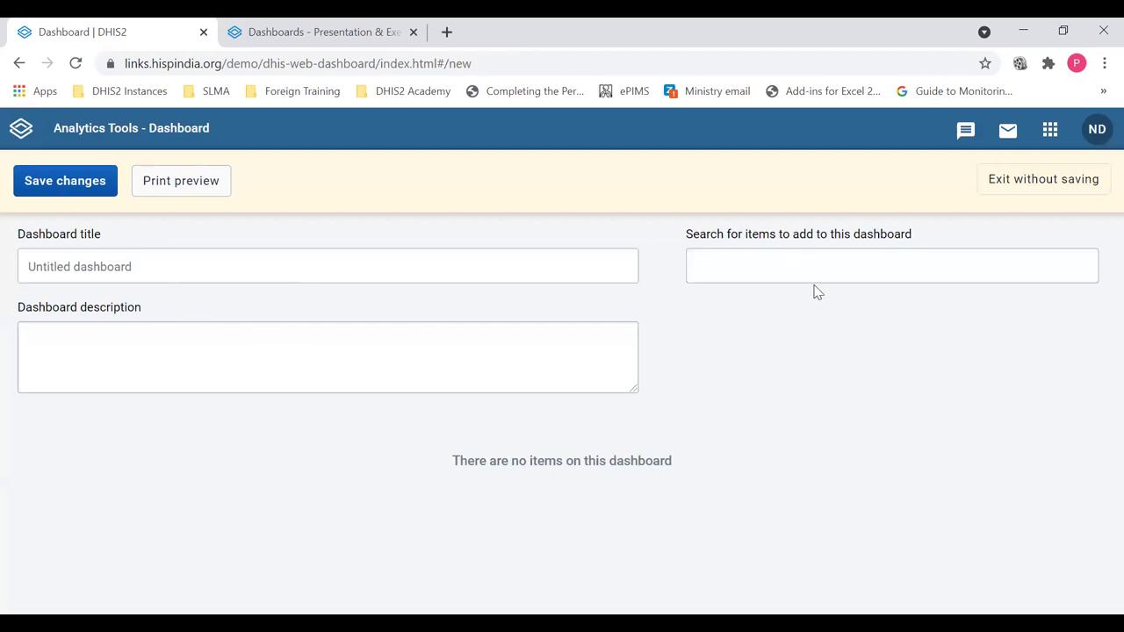
{"action": "left_click", "coordinate": [1027, 191]}
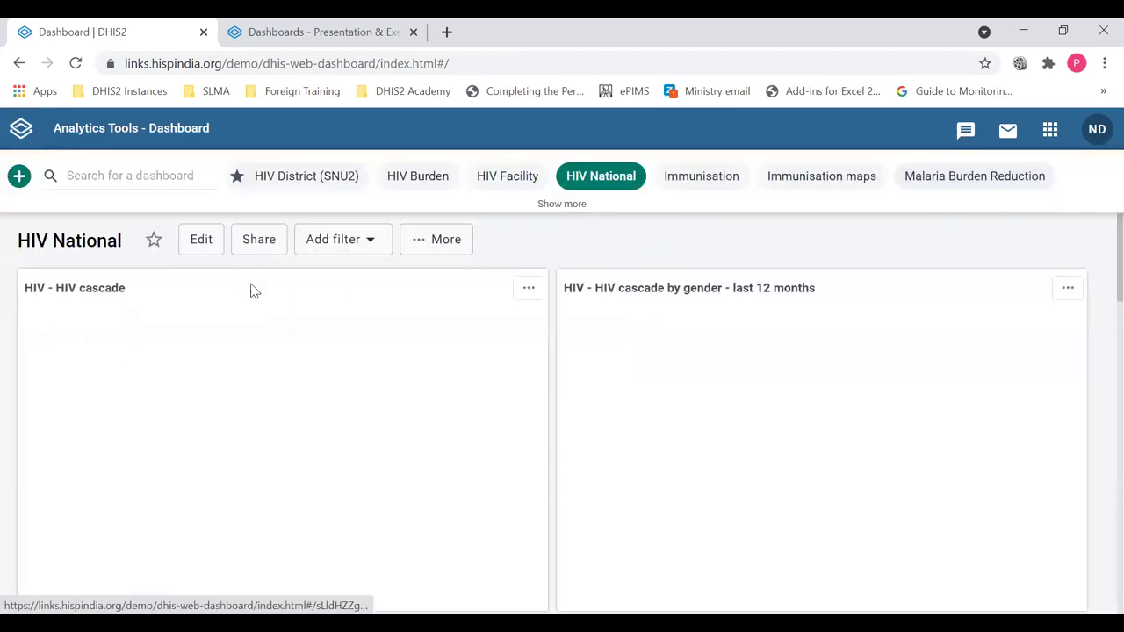
{"action": "left_click", "coordinate": [131, 176]}
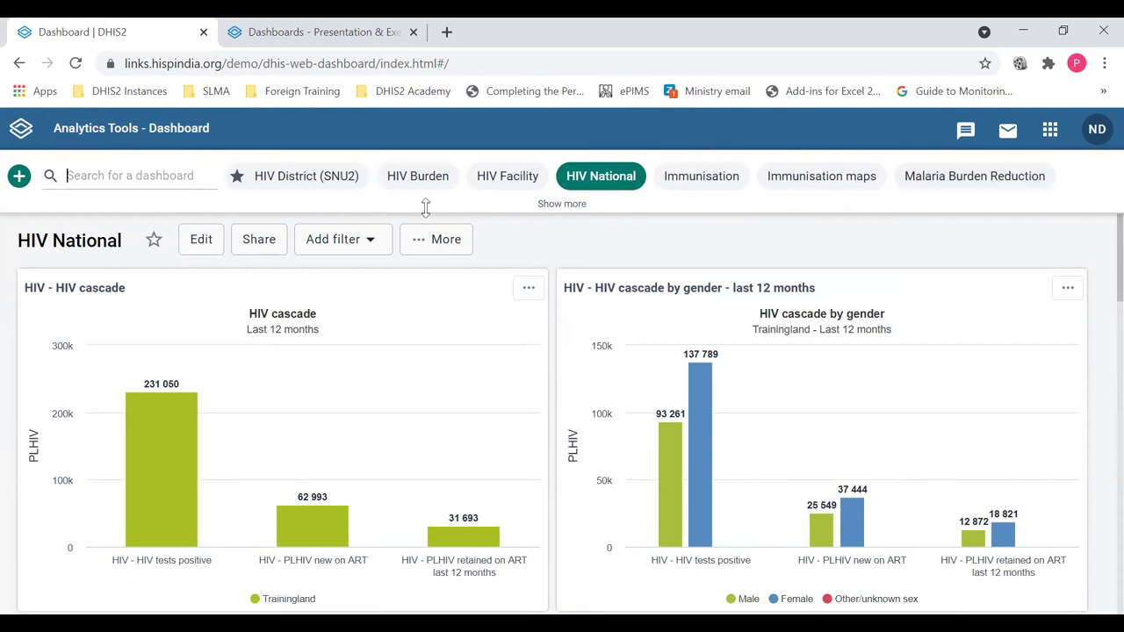
{"action": "left_click", "coordinate": [567, 204]}
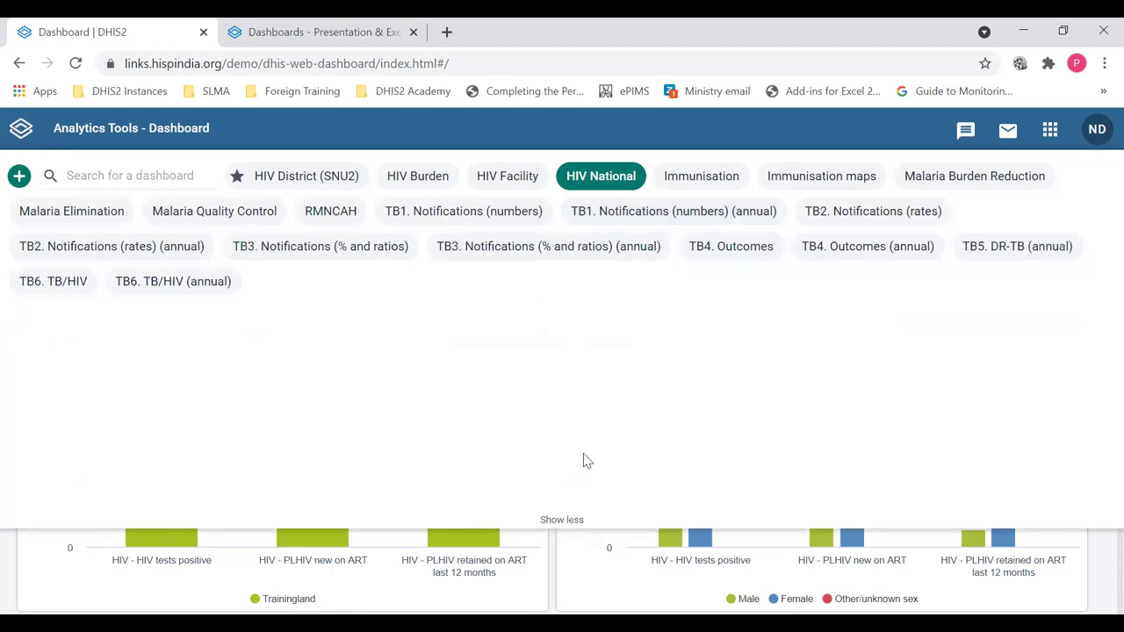
{"action": "left_click", "coordinate": [560, 521]}
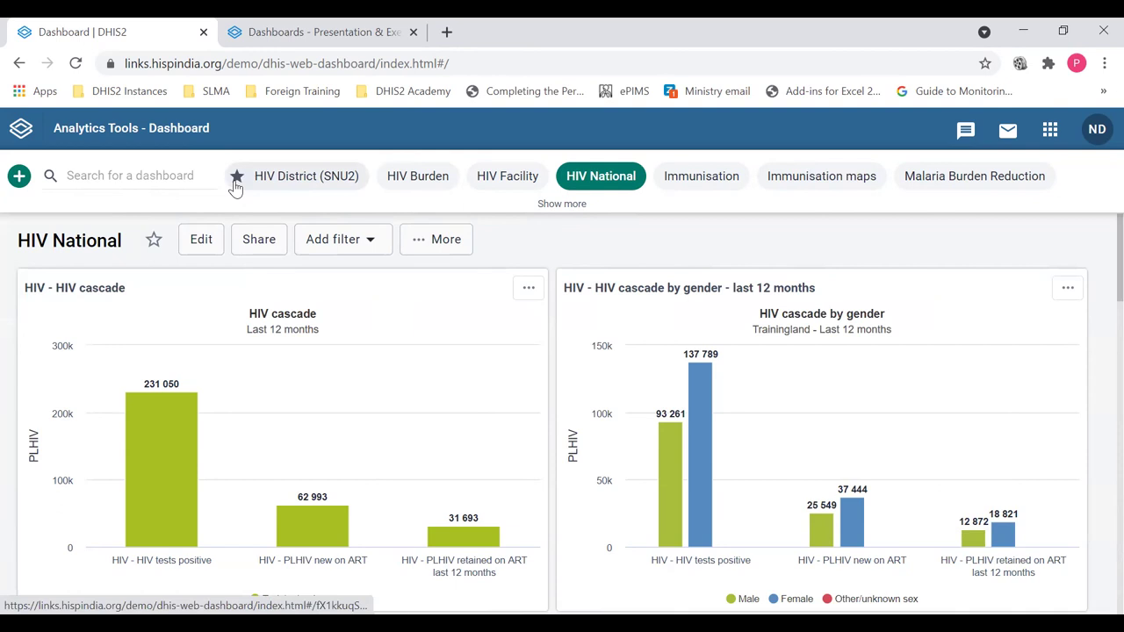
Step: Open the HIV District (SNU2) dashboard and toggle its star off and back on
{"action": "left_click", "coordinate": [235, 188]}
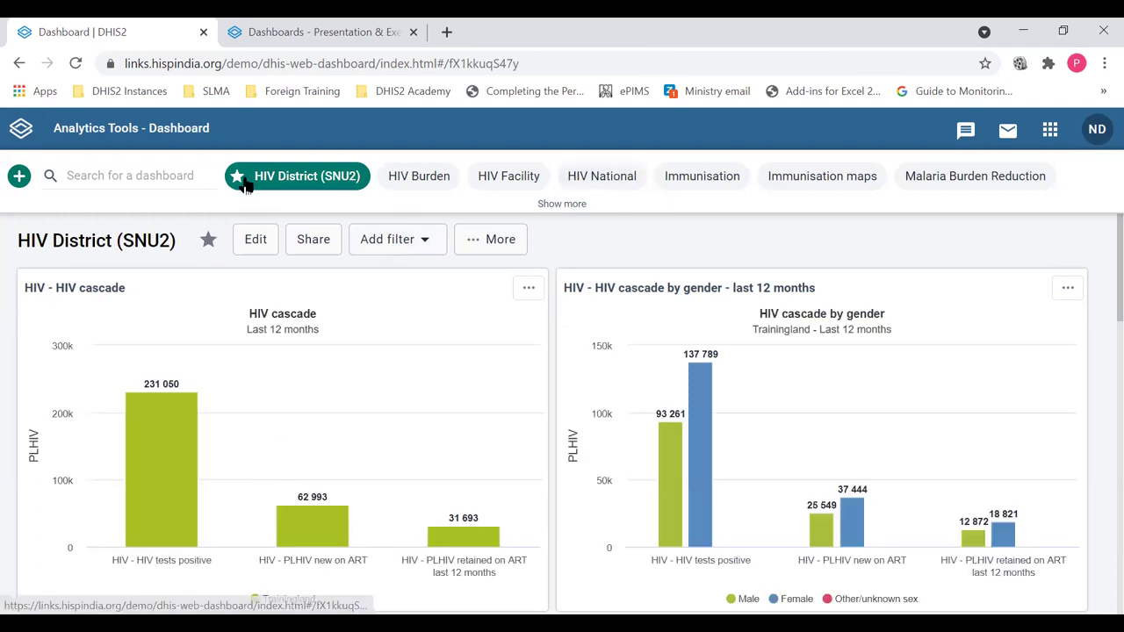
{"action": "left_click", "coordinate": [209, 241]}
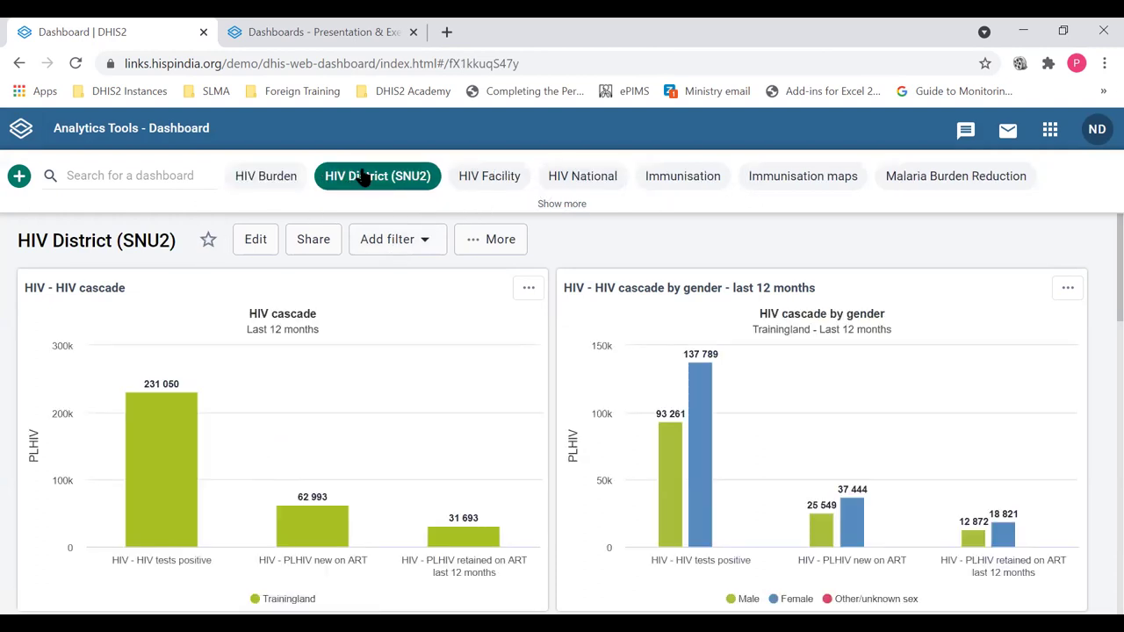
{"action": "left_click", "coordinate": [209, 241]}
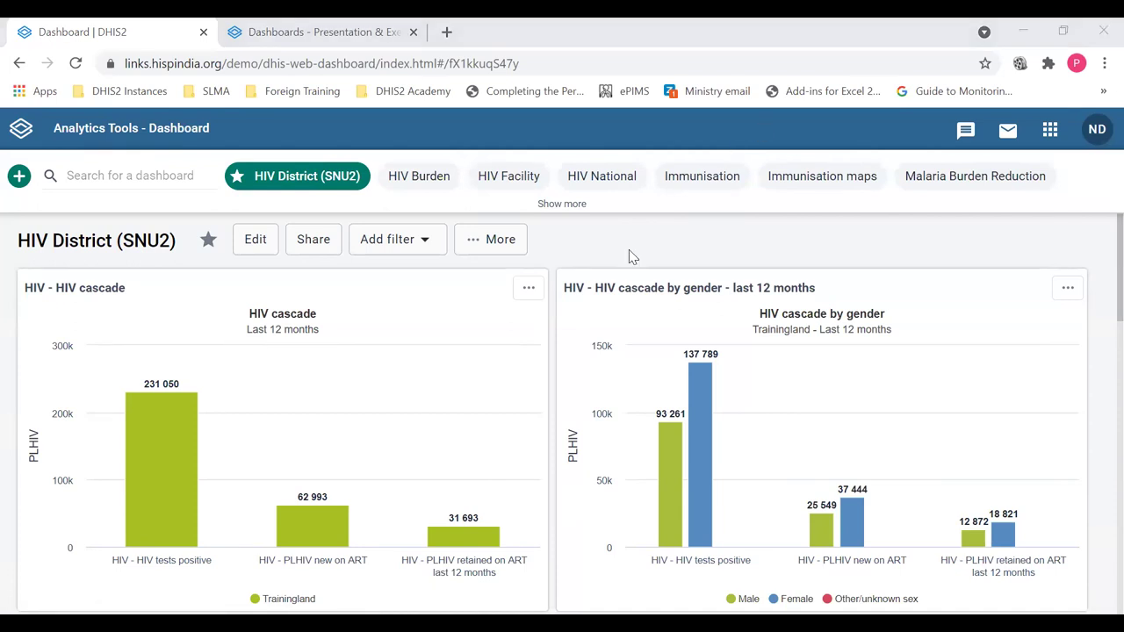
{"action": "scroll", "coordinate": [629, 257], "scroll_direction": "down", "scroll_amount": 1}
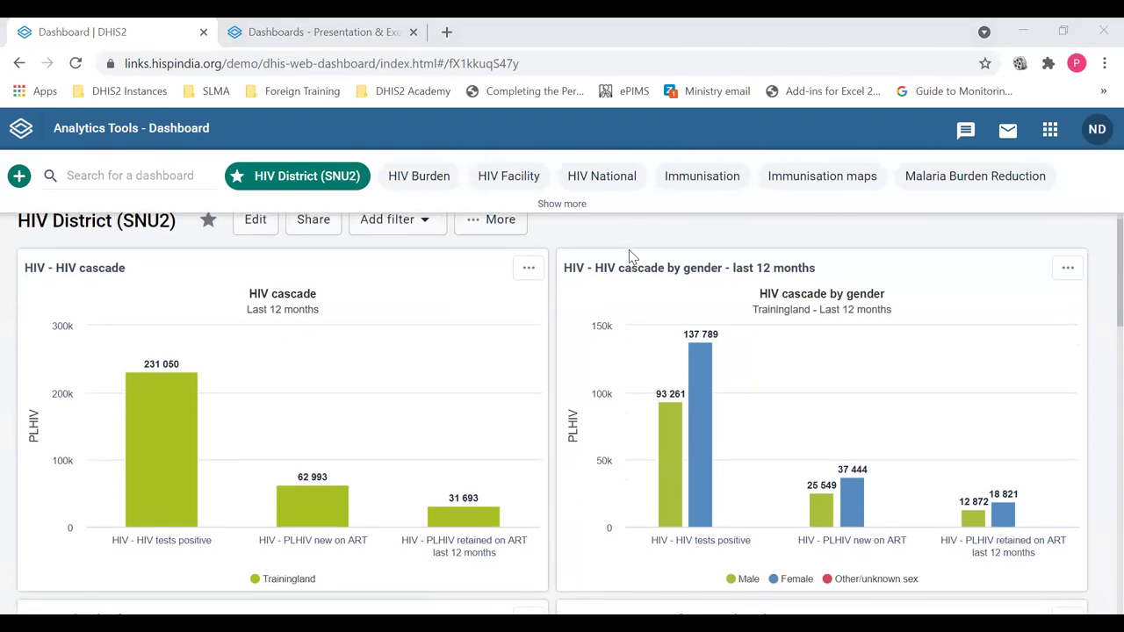
{"action": "scroll", "coordinate": [628, 250], "scroll_direction": "up", "scroll_amount": 1}
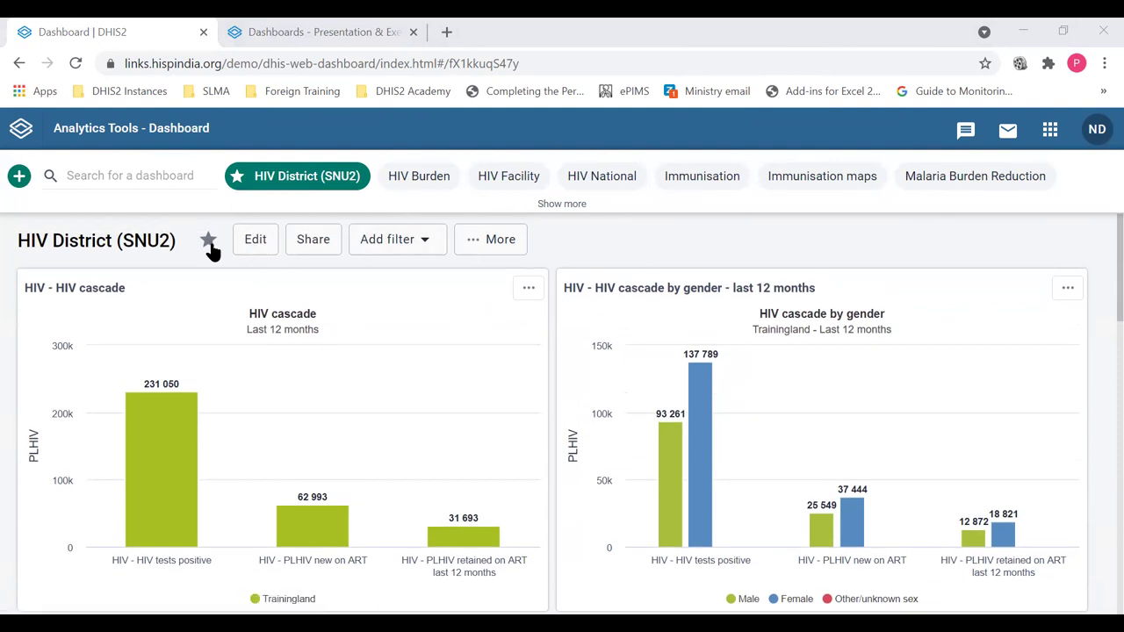
{"action": "left_click", "coordinate": [250, 251]}
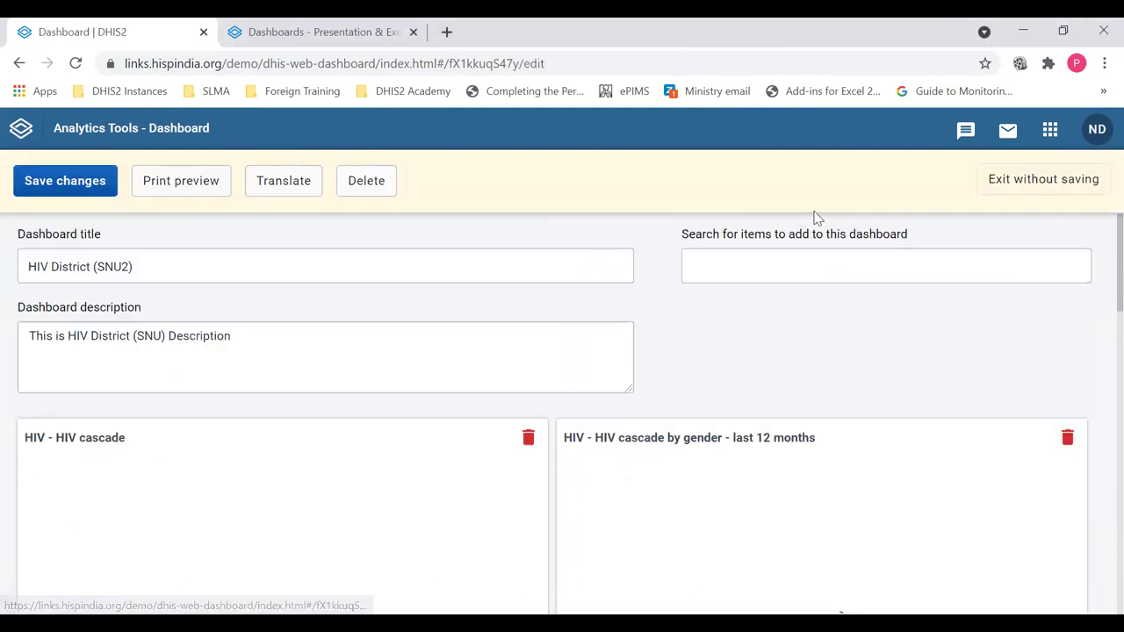
{"action": "left_click", "coordinate": [993, 183]}
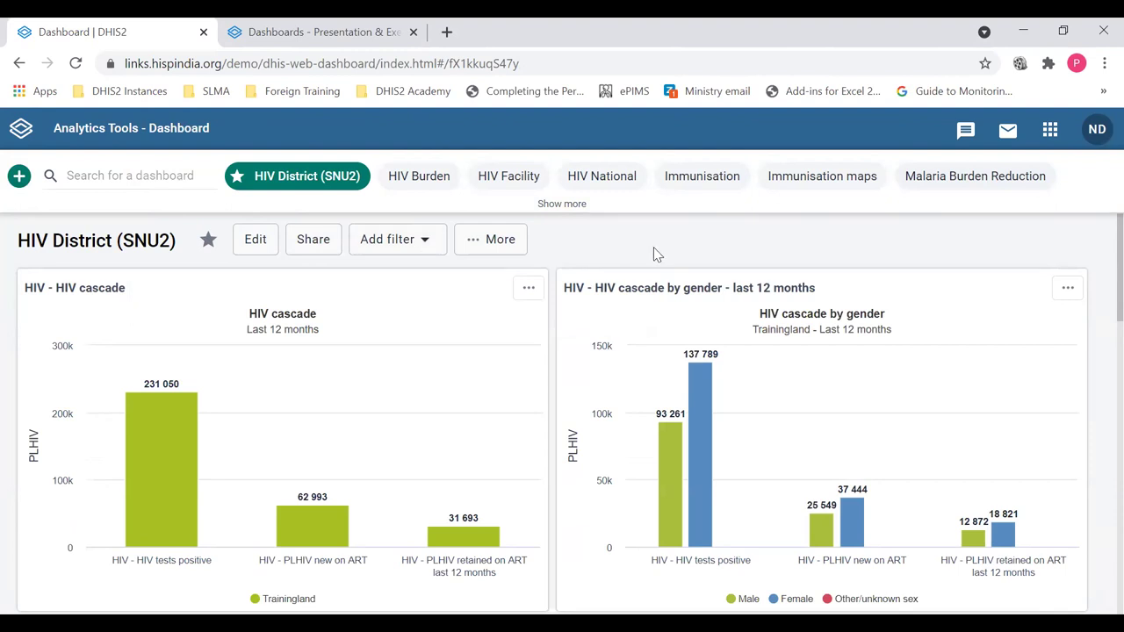
{"action": "scroll", "coordinate": [653, 254], "scroll_direction": "down", "scroll_amount": 1}
{"action": "mouse_move", "coordinate": [677, 379]}
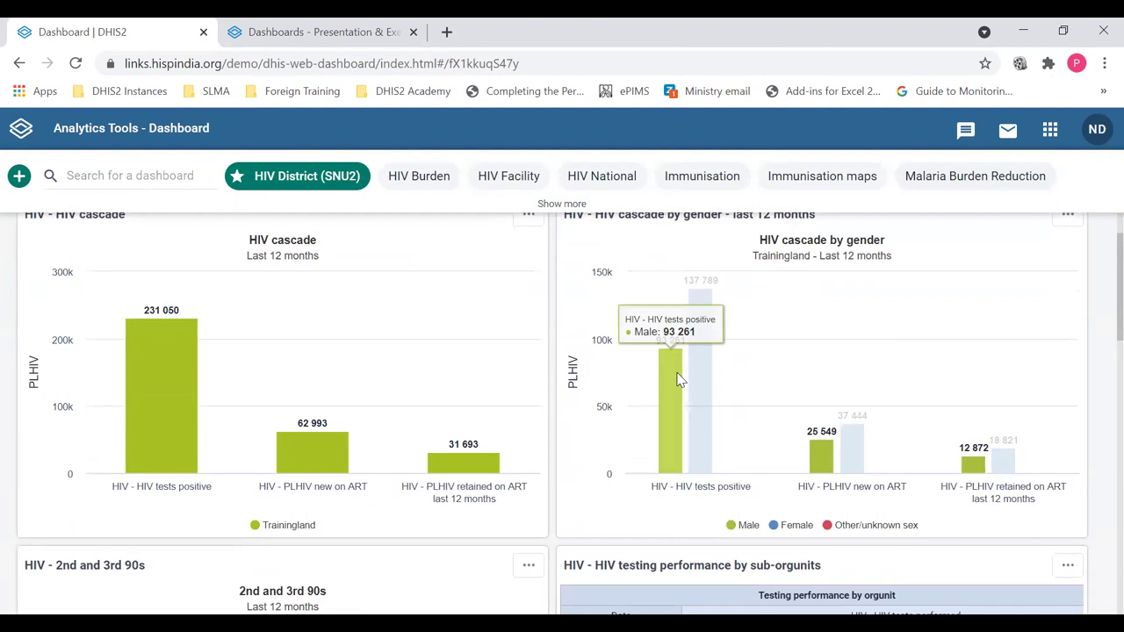
{"action": "scroll", "coordinate": [590, 247], "scroll_direction": "up", "scroll_amount": 1}
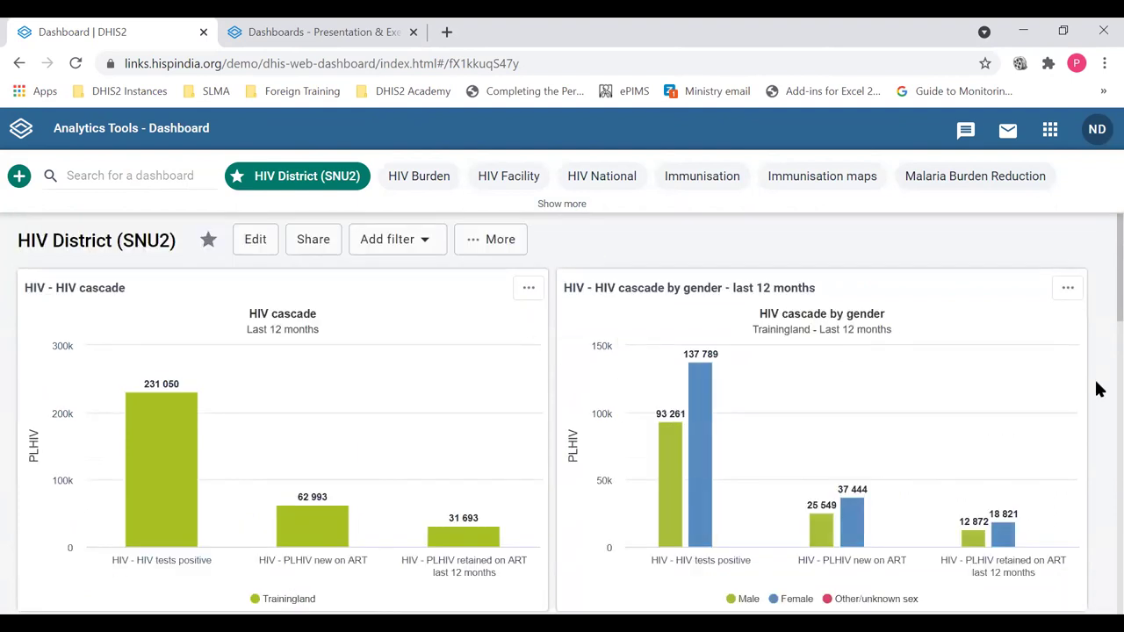
{"action": "scroll", "coordinate": [1098, 389], "scroll_direction": "down", "scroll_amount": 1}
{"action": "scroll", "coordinate": [1097, 389], "scroll_direction": "down", "scroll_amount": 3}
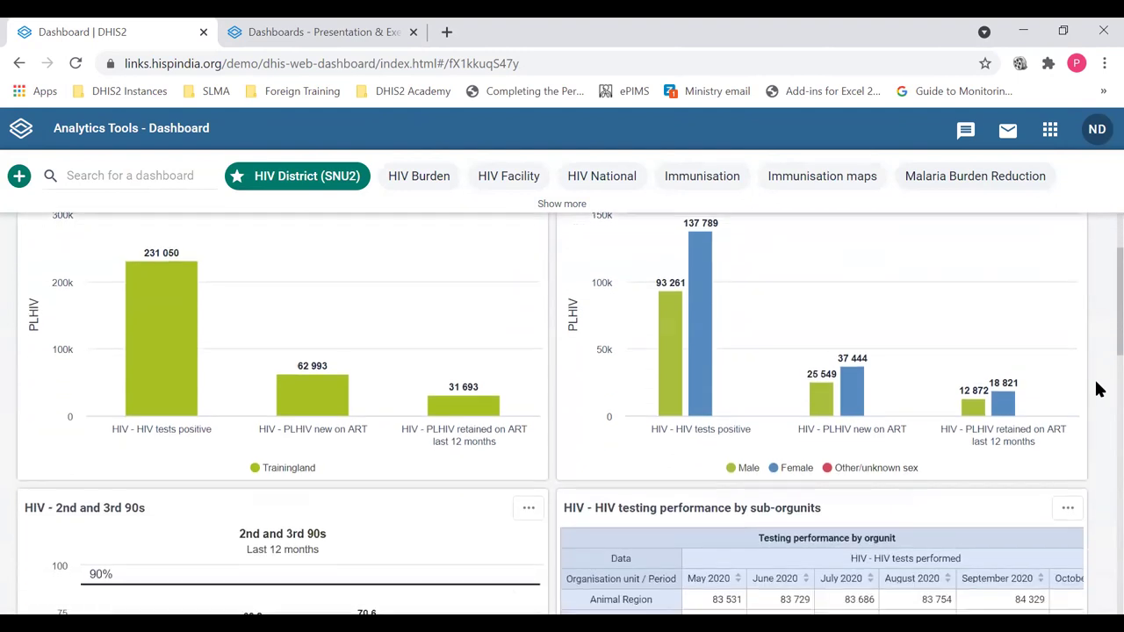
{"action": "scroll", "coordinate": [1098, 389], "scroll_direction": "down", "scroll_amount": 4}
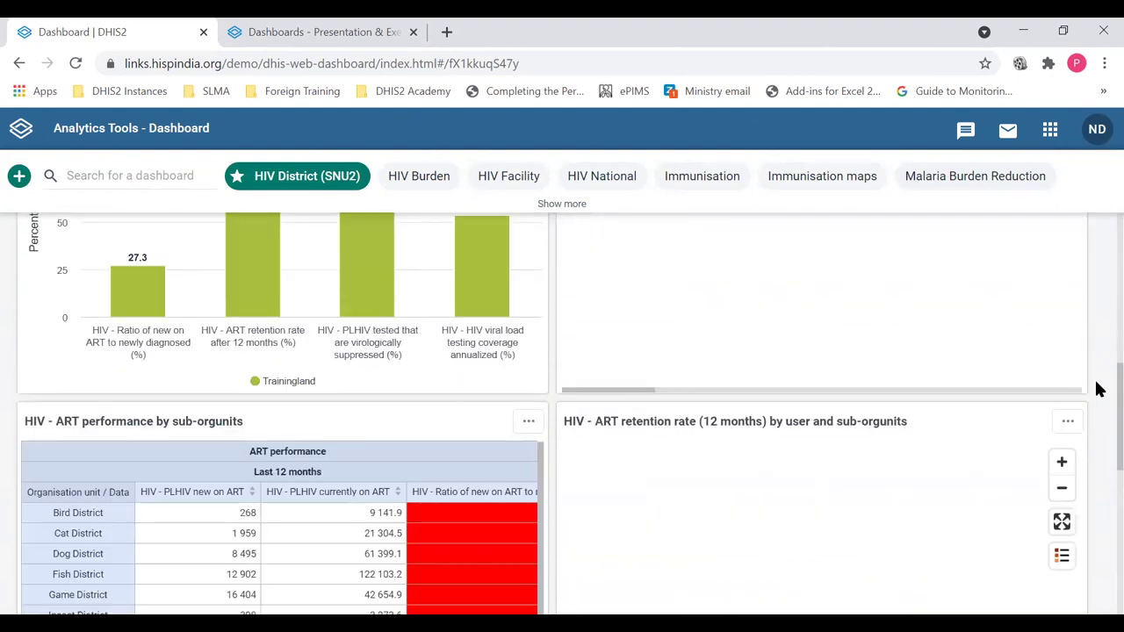
{"action": "scroll", "coordinate": [1097, 389], "scroll_direction": "down", "scroll_amount": 1}
{"action": "scroll", "coordinate": [1098, 389], "scroll_direction": "down", "scroll_amount": 3}
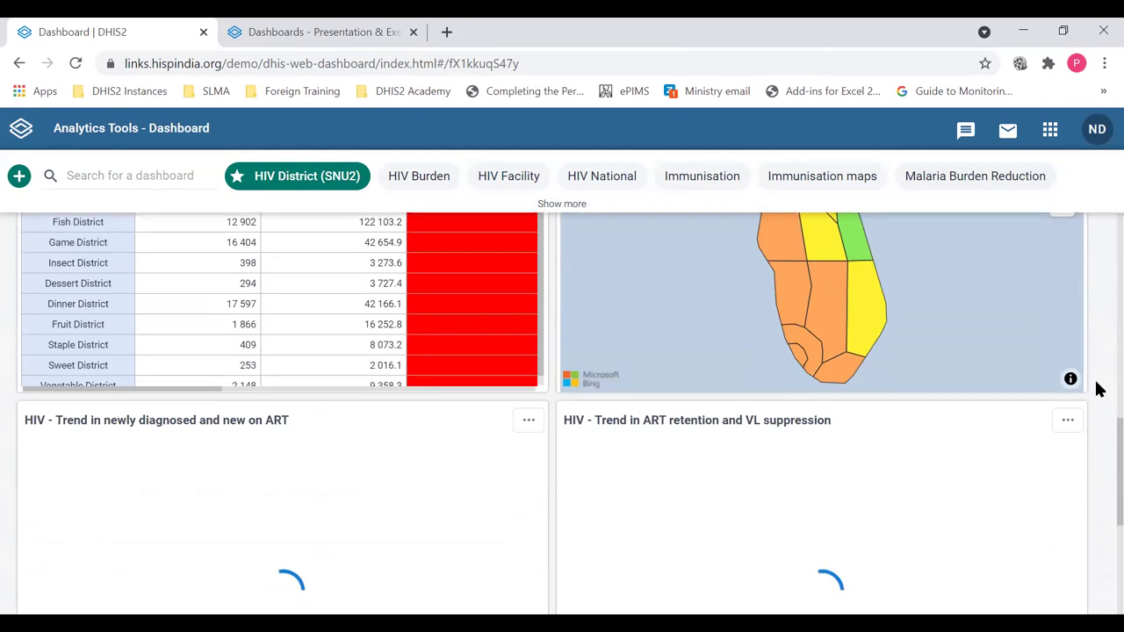
{"action": "scroll", "coordinate": [1097, 389], "scroll_direction": "down", "scroll_amount": 2}
{"action": "scroll", "coordinate": [1098, 389], "scroll_direction": "up", "scroll_amount": 10}
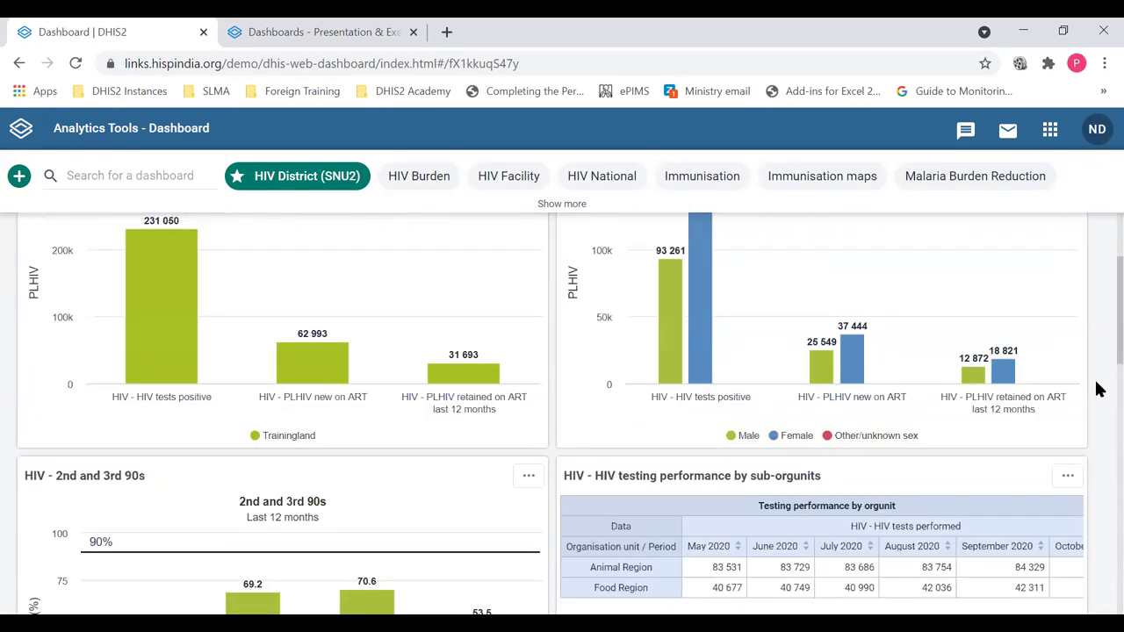
{"action": "scroll", "coordinate": [1098, 389], "scroll_direction": "up", "scroll_amount": 1}
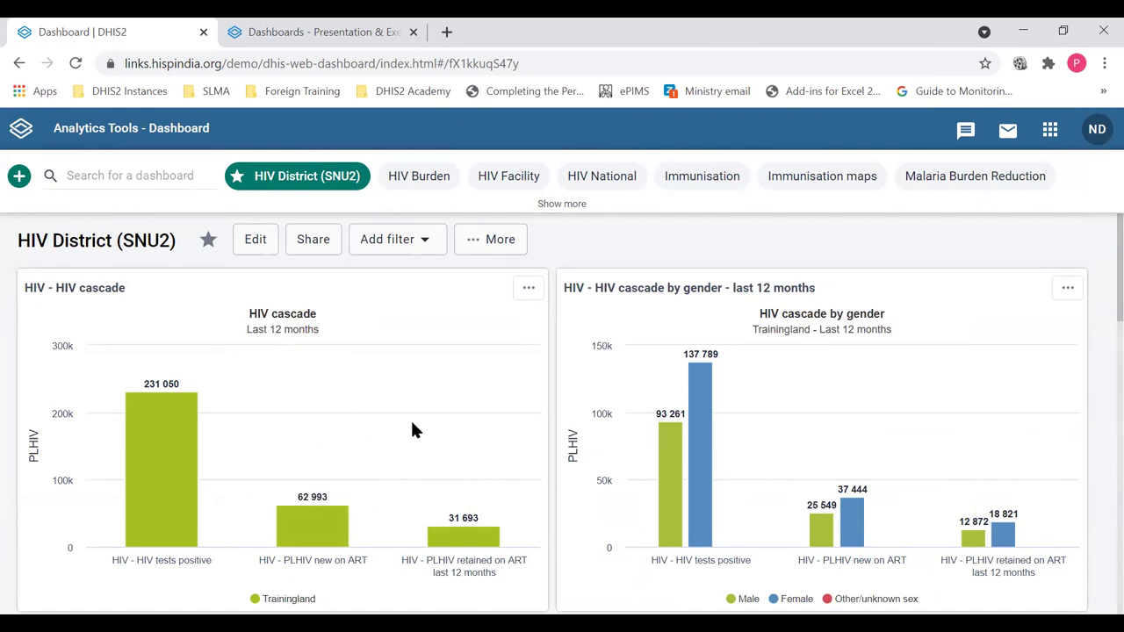
Step: Switch the HIV cascade item to a table view, then to a map view
{"action": "left_click", "coordinate": [530, 290]}
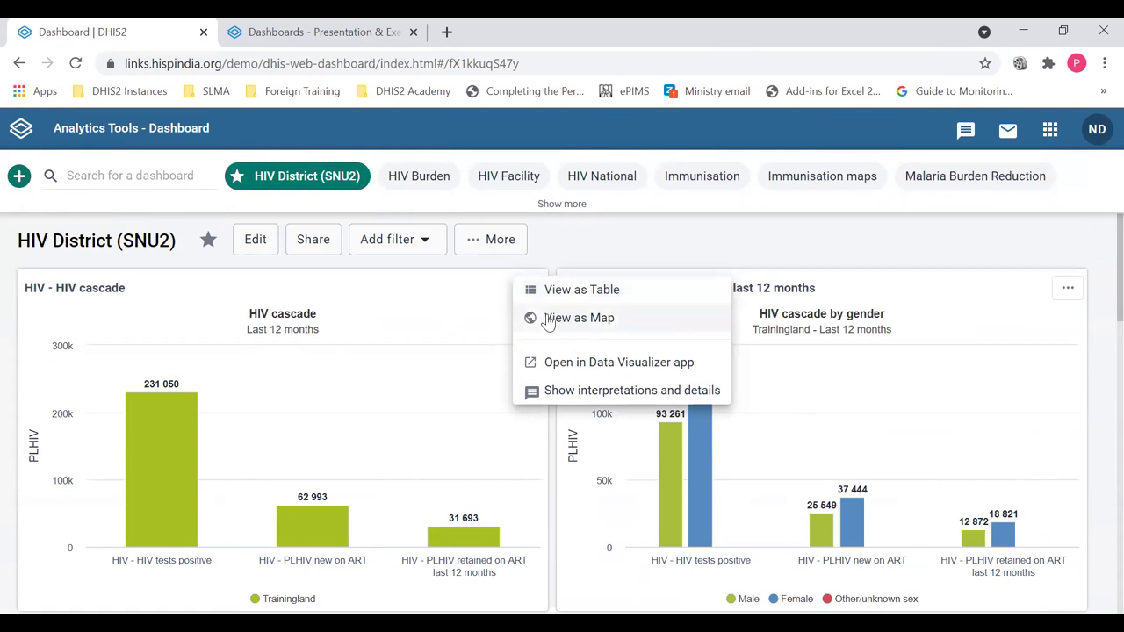
{"action": "left_click", "coordinate": [553, 292]}
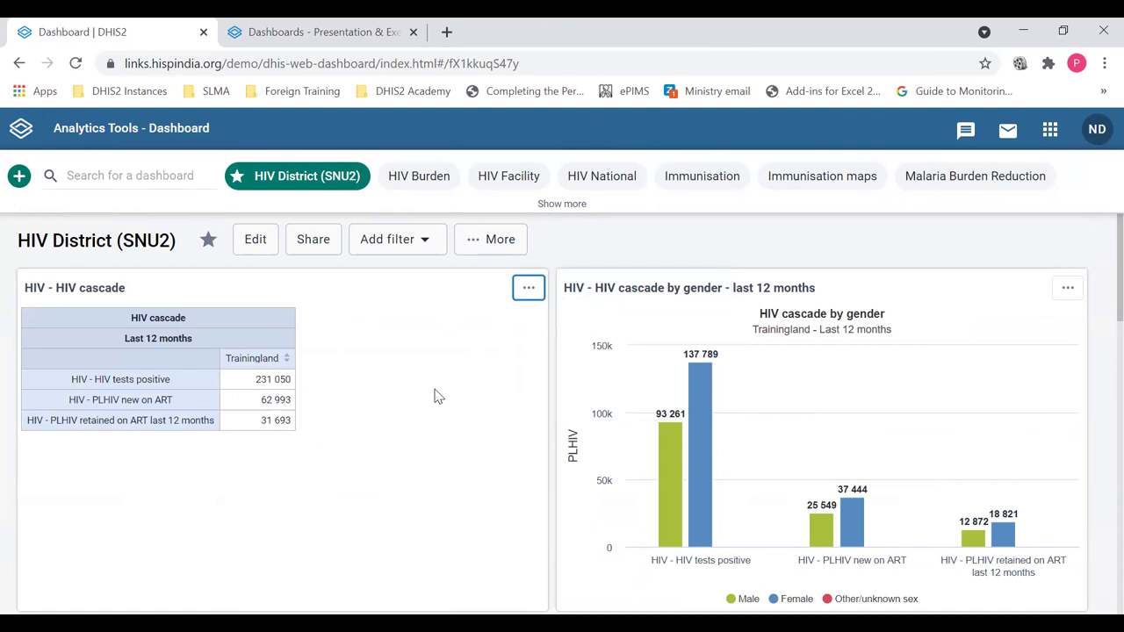
{"action": "left_click", "coordinate": [527, 290]}
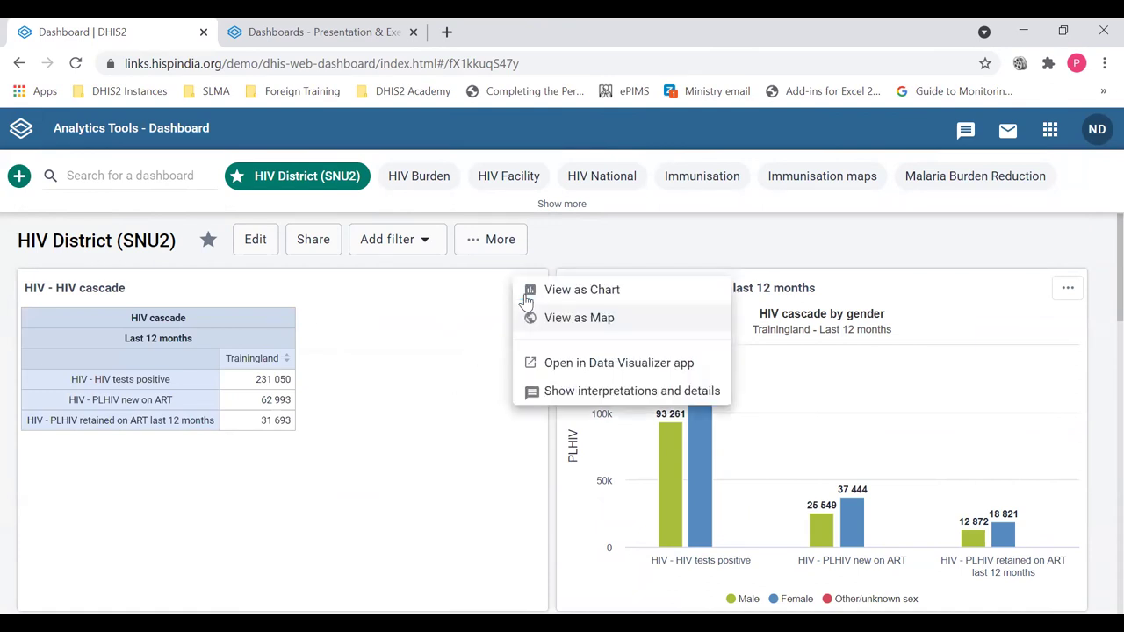
{"action": "left_click", "coordinate": [579, 318]}
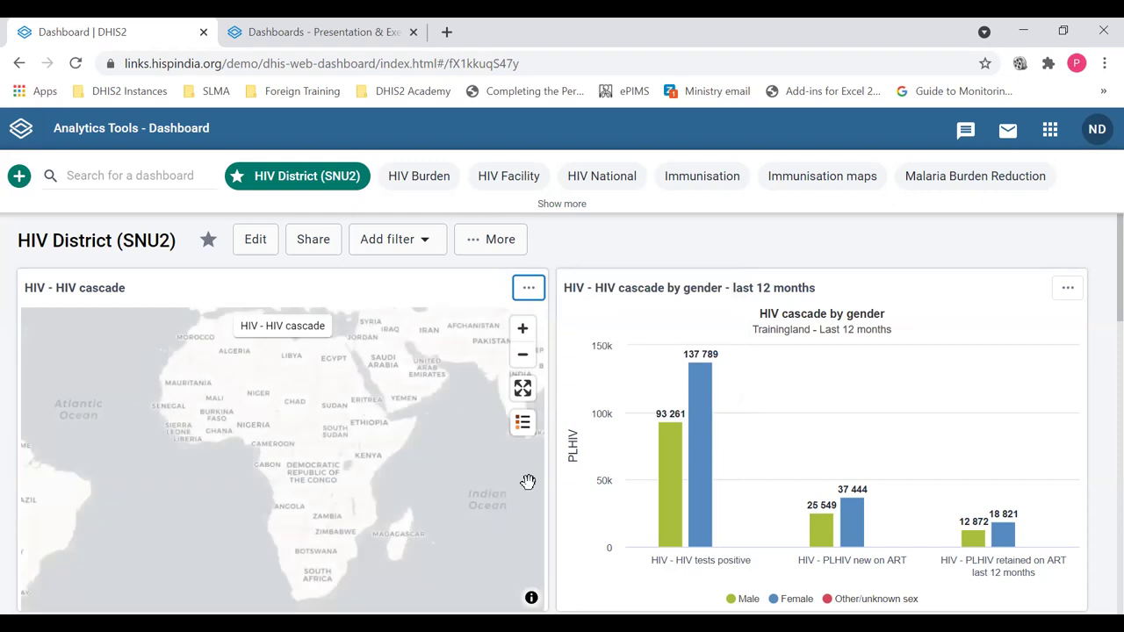
{"action": "scroll", "coordinate": [527, 484], "scroll_direction": "down", "scroll_amount": 3}
{"action": "scroll", "coordinate": [529, 490], "scroll_direction": "up", "scroll_amount": 3}
{"action": "scroll", "coordinate": [530, 490], "scroll_direction": "down", "scroll_amount": 4}
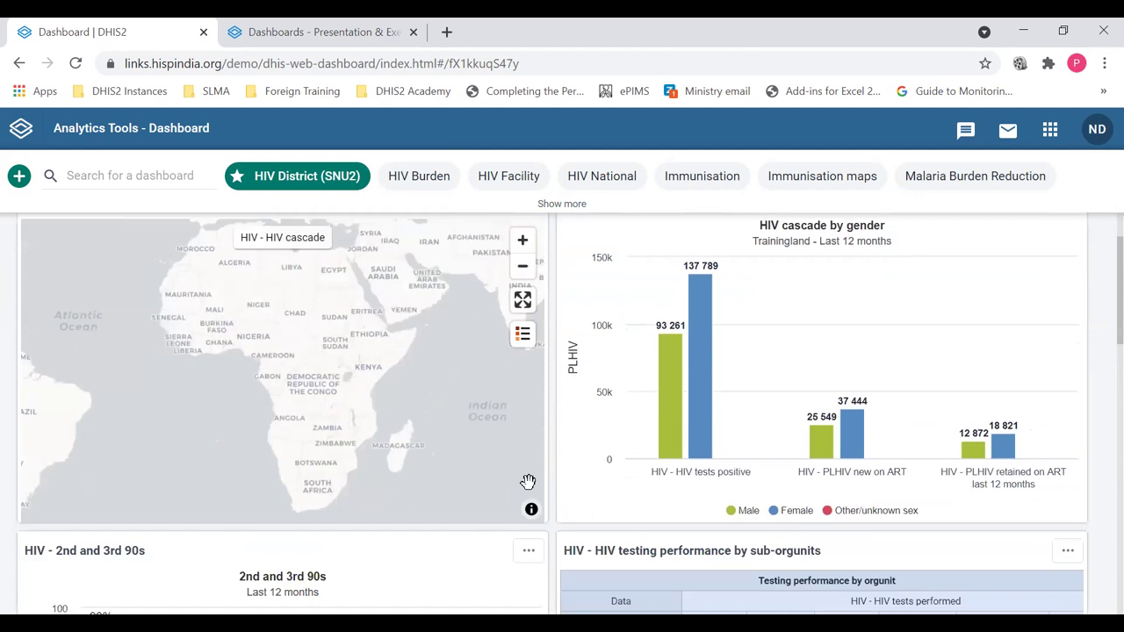
{"action": "scroll", "coordinate": [530, 490], "scroll_direction": "down", "scroll_amount": 3}
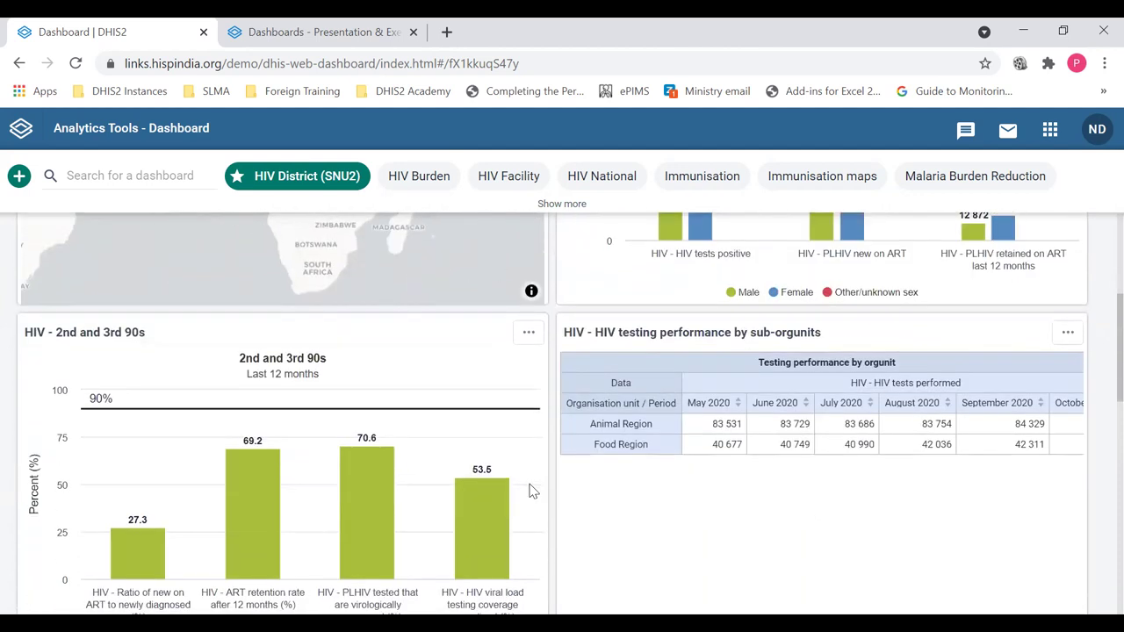
{"action": "scroll", "coordinate": [530, 490], "scroll_direction": "up", "scroll_amount": 7}
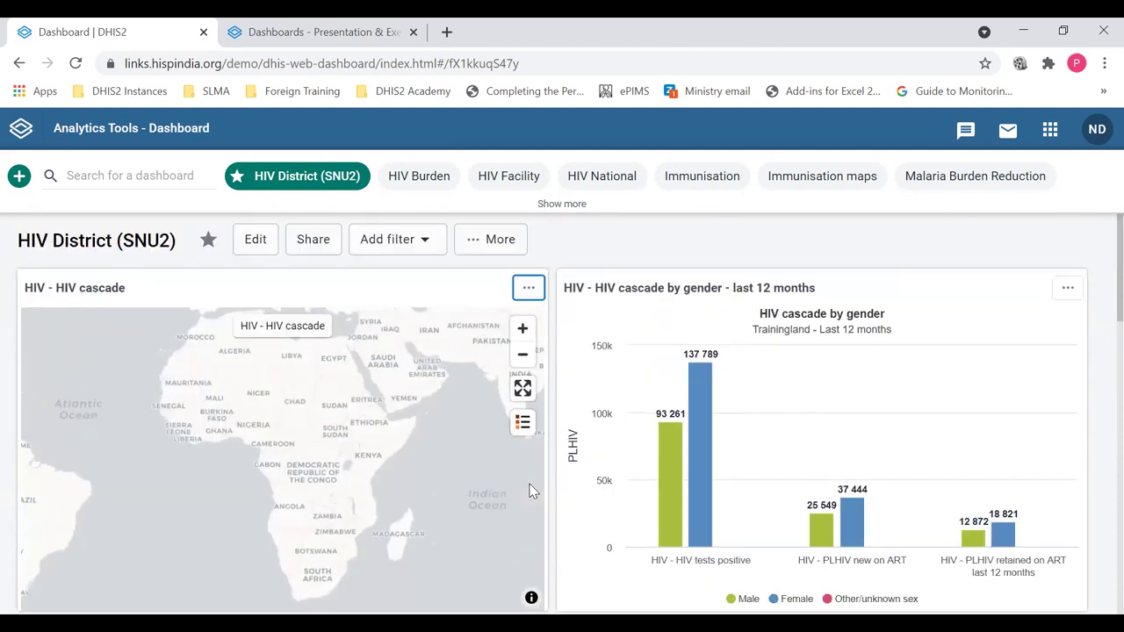
Step: Return the HIV cascade item to a chart and bring up its item menu
{"action": "left_click", "coordinate": [529, 290]}
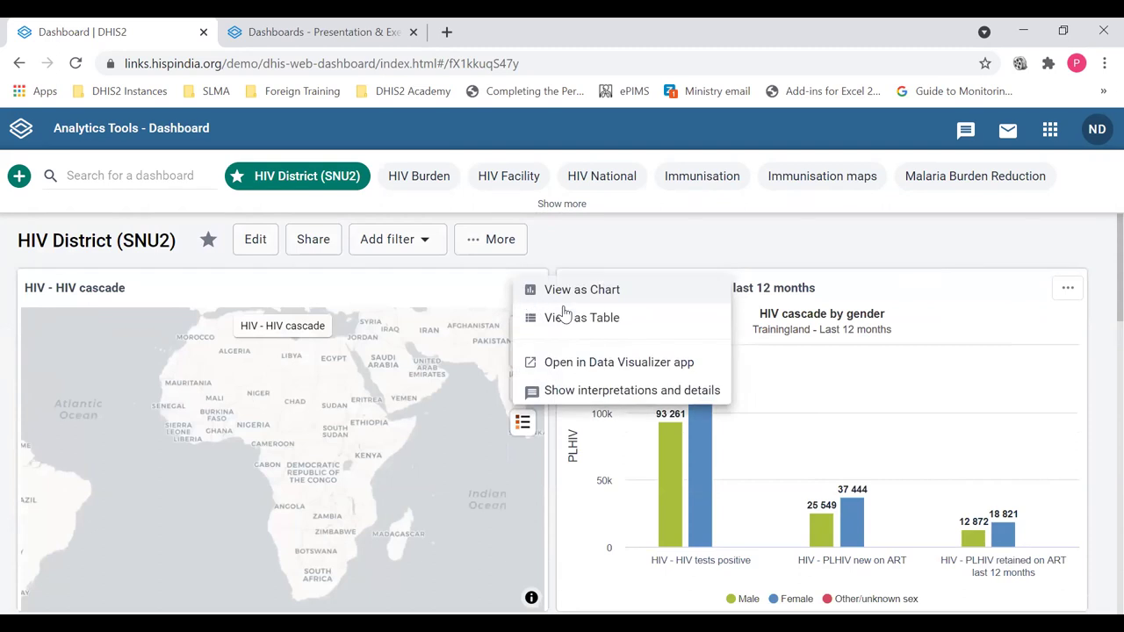
{"action": "left_click", "coordinate": [569, 291]}
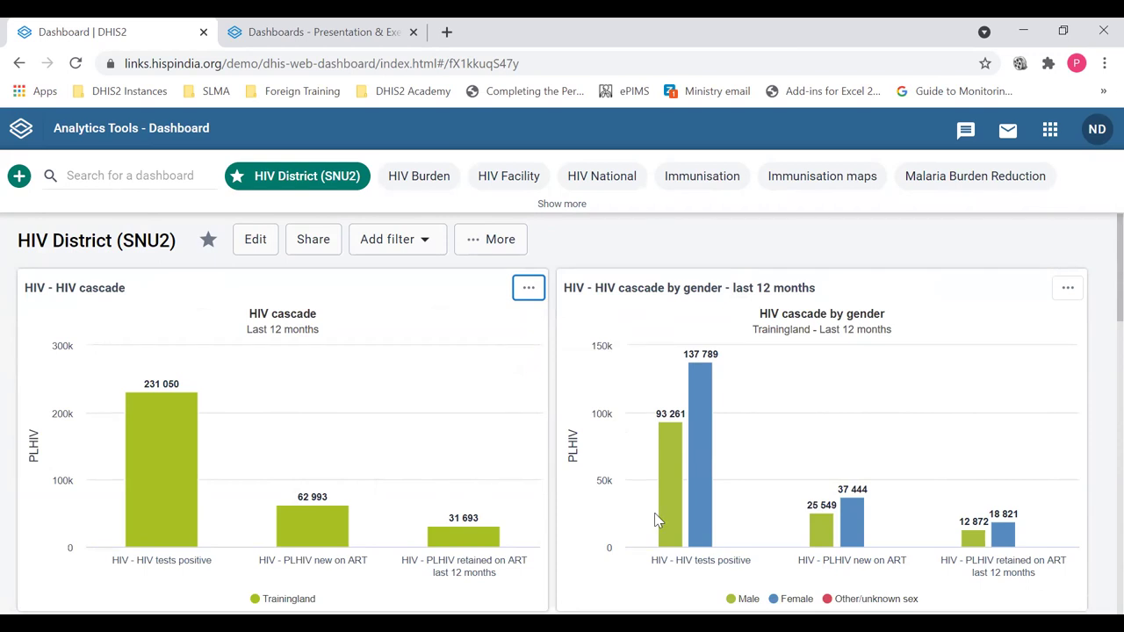
{"action": "scroll", "coordinate": [654, 520], "scroll_direction": "down", "scroll_amount": 8}
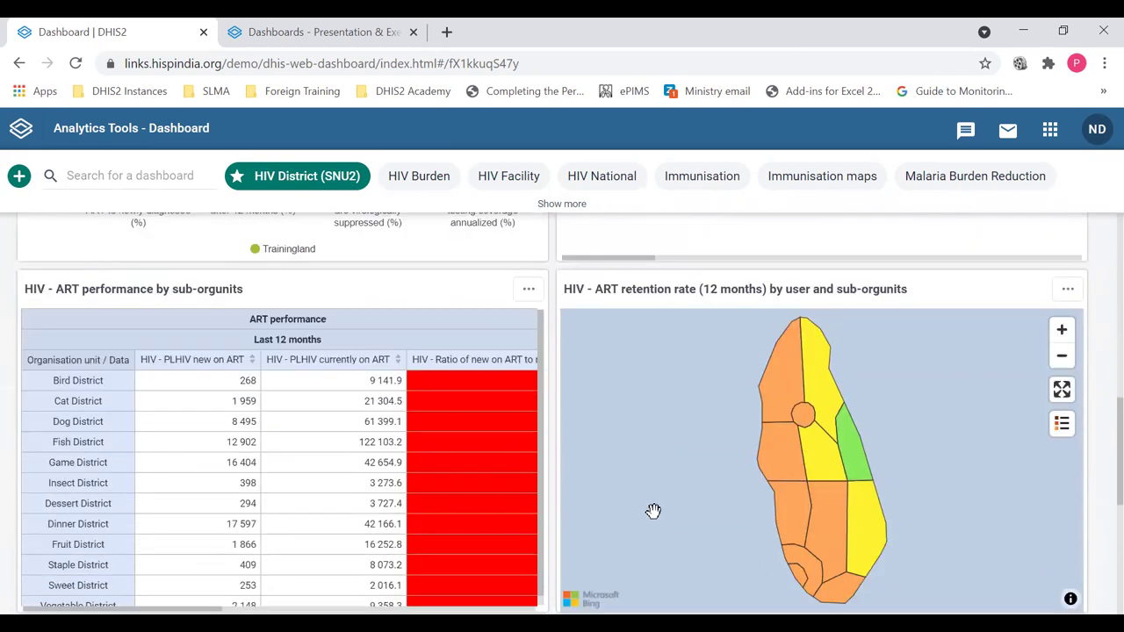
{"action": "scroll", "coordinate": [653, 510], "scroll_direction": "down", "scroll_amount": 2}
{"action": "scroll", "coordinate": [654, 510], "scroll_direction": "up", "scroll_amount": 2}
{"action": "scroll", "coordinate": [653, 511], "scroll_direction": "up", "scroll_amount": 10}
{"action": "left_click", "coordinate": [525, 292]}
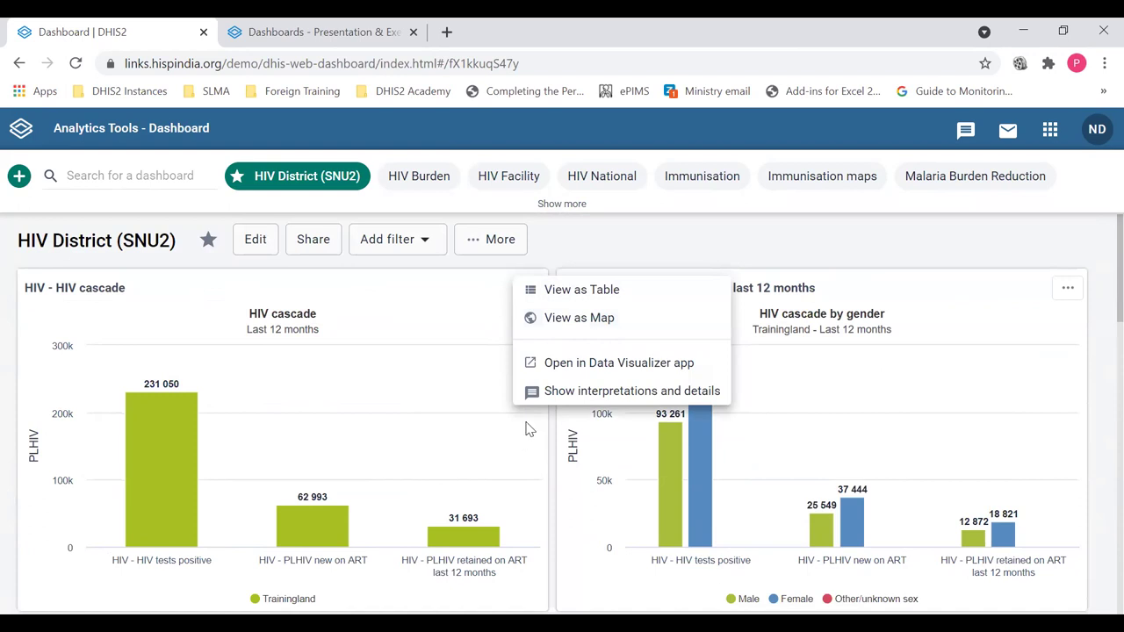
Step: Open the HIV cascade chart in the Data Visualizer app, then return to the dashboard
{"action": "left_click", "coordinate": [541, 369]}
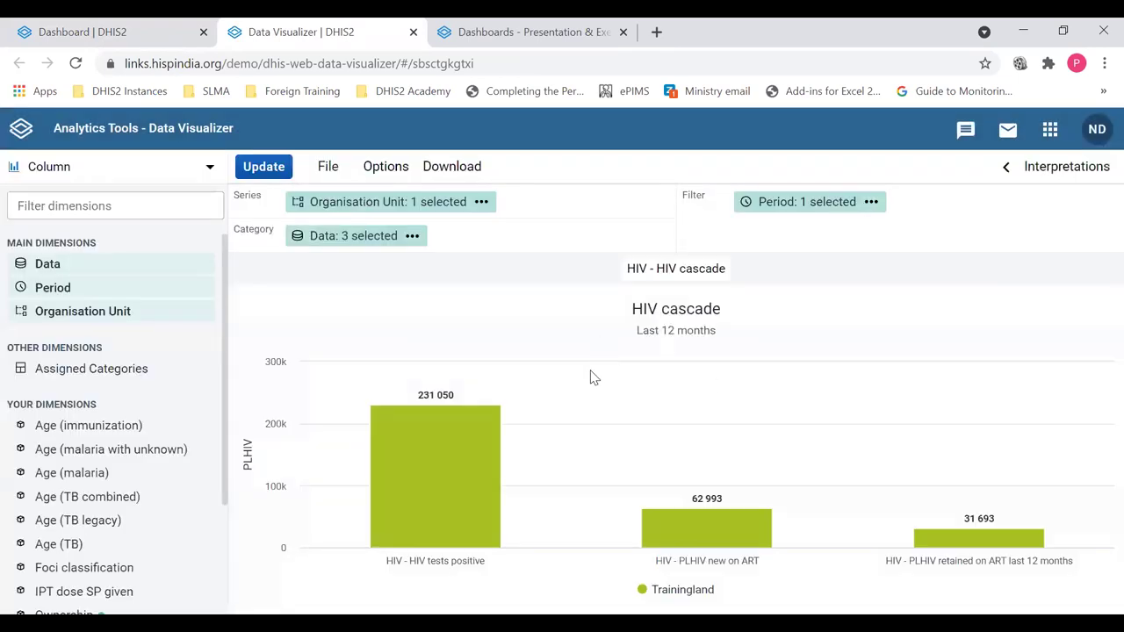
{"action": "left_click", "coordinate": [137, 35]}
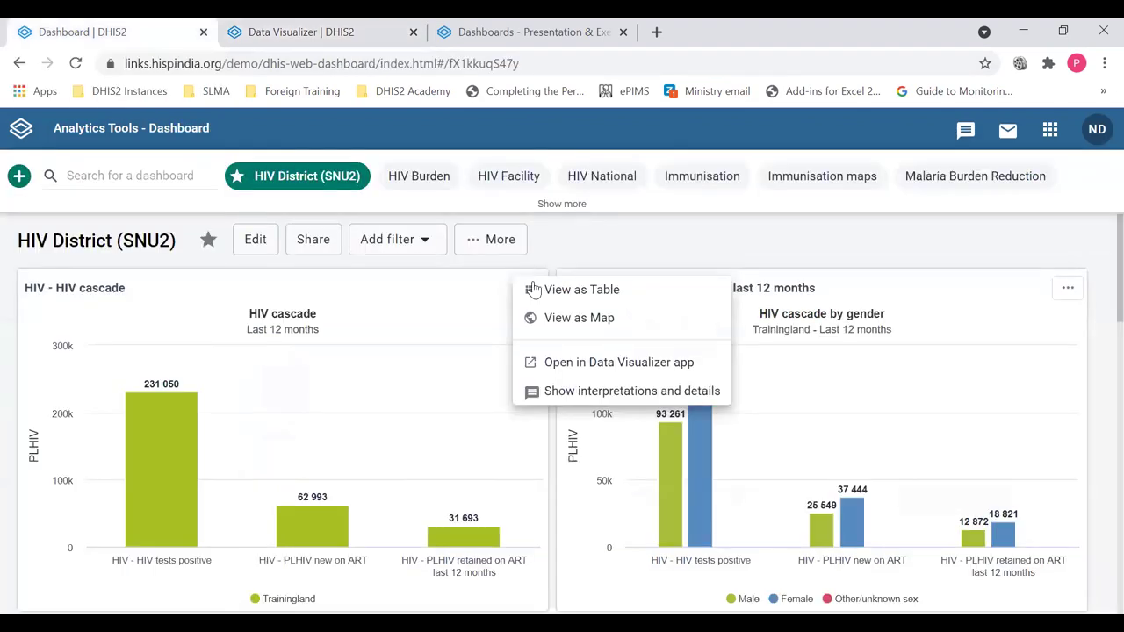
Step: Show the HIV cascade chart's details panel and scroll down to its one interpretation
{"action": "left_click", "coordinate": [570, 392]}
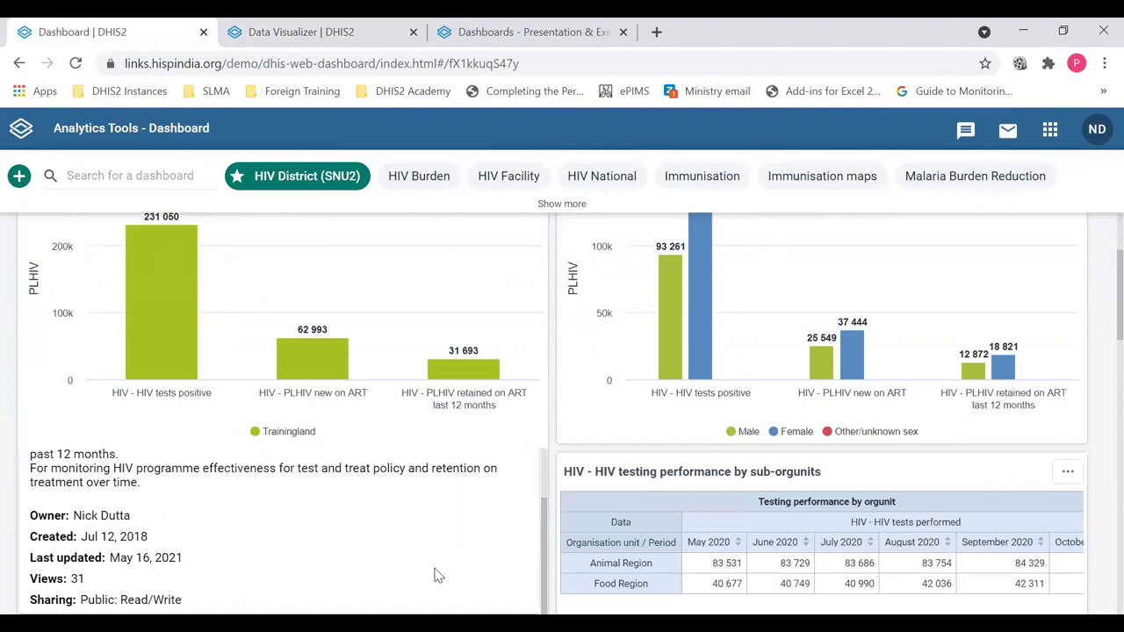
{"action": "scroll", "coordinate": [438, 576], "scroll_direction": "up", "scroll_amount": 1}
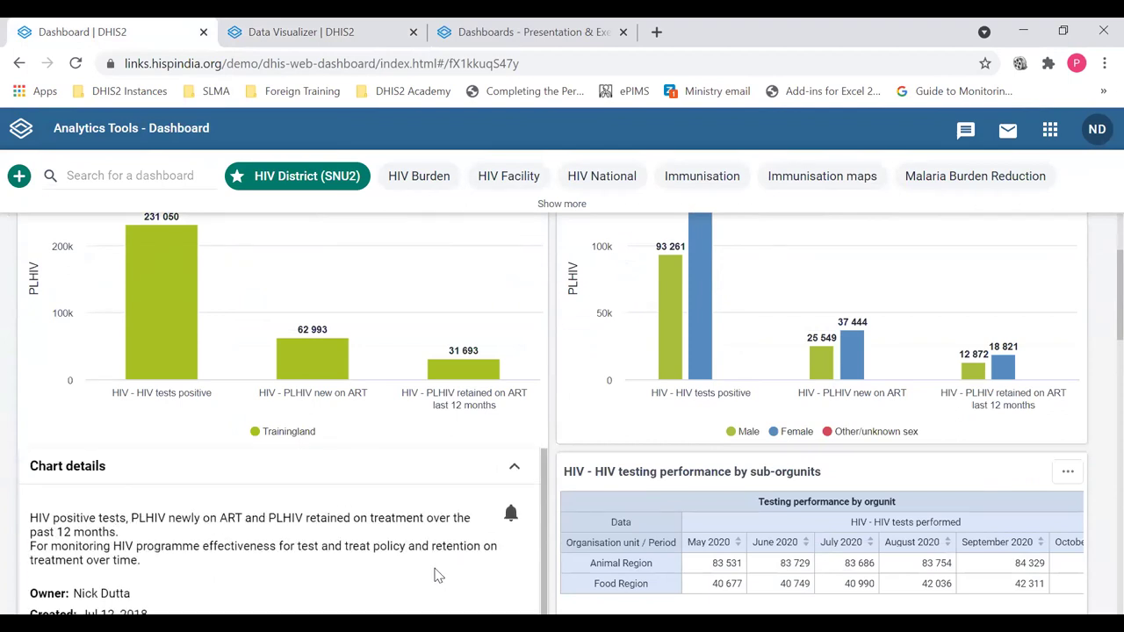
{"action": "scroll", "coordinate": [437, 575], "scroll_direction": "down", "scroll_amount": 2}
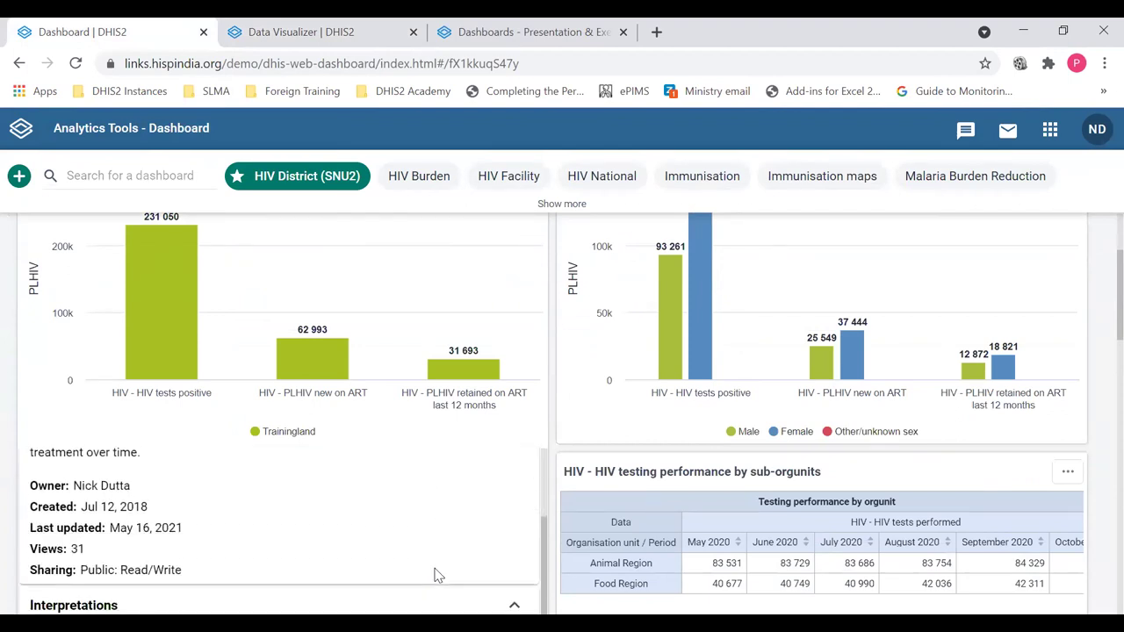
{"action": "scroll", "coordinate": [438, 575], "scroll_direction": "down", "scroll_amount": 3}
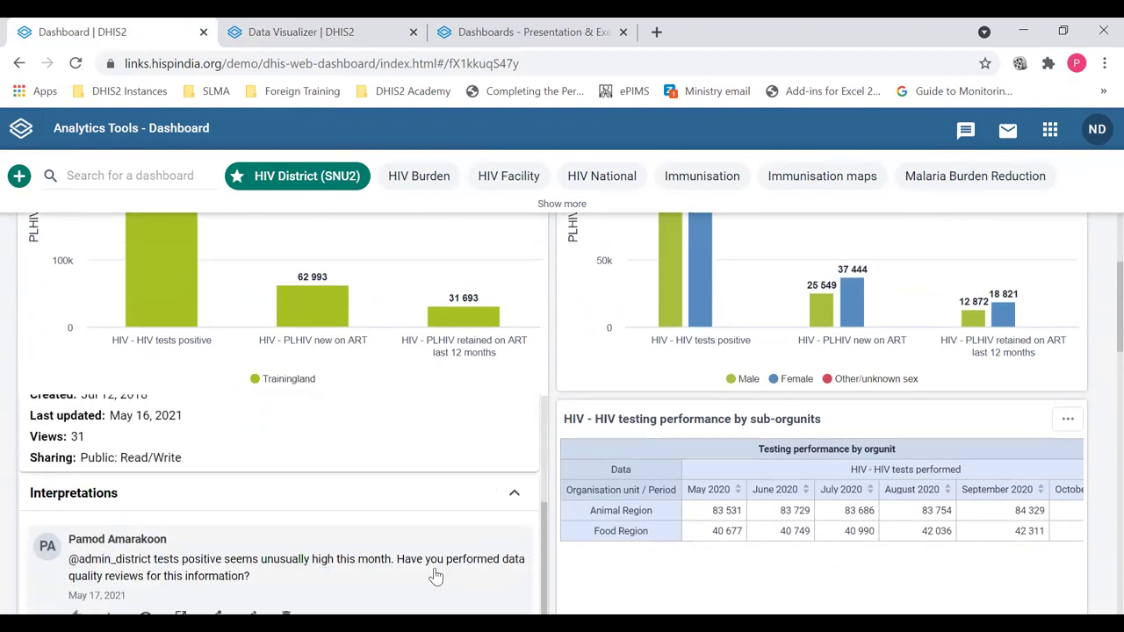
{"action": "scroll", "coordinate": [433, 575], "scroll_direction": "down", "scroll_amount": 1}
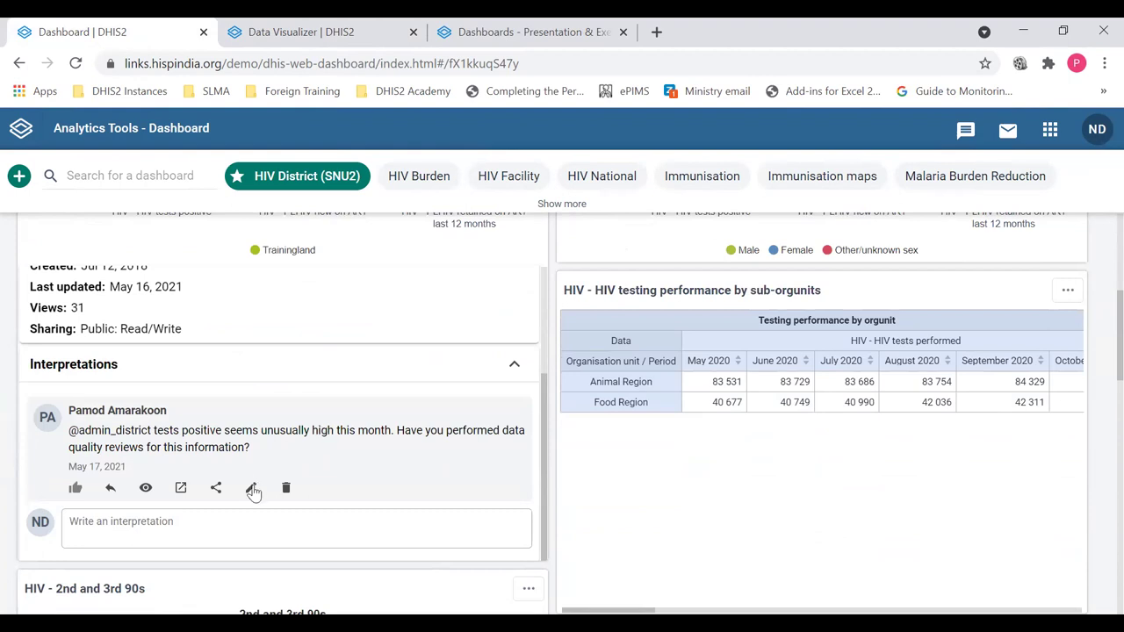
Step: Post an interpretation mentioning the earlier commenter and asking 'please explain further'
{"action": "left_click", "coordinate": [222, 518]}
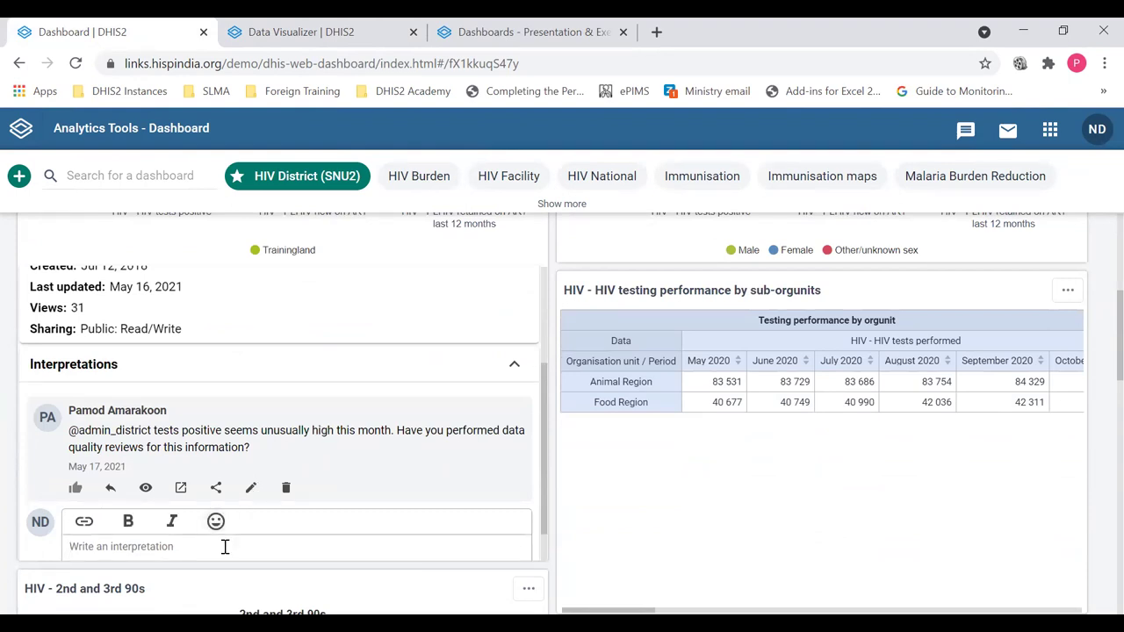
{"action": "type", "text": "@"}
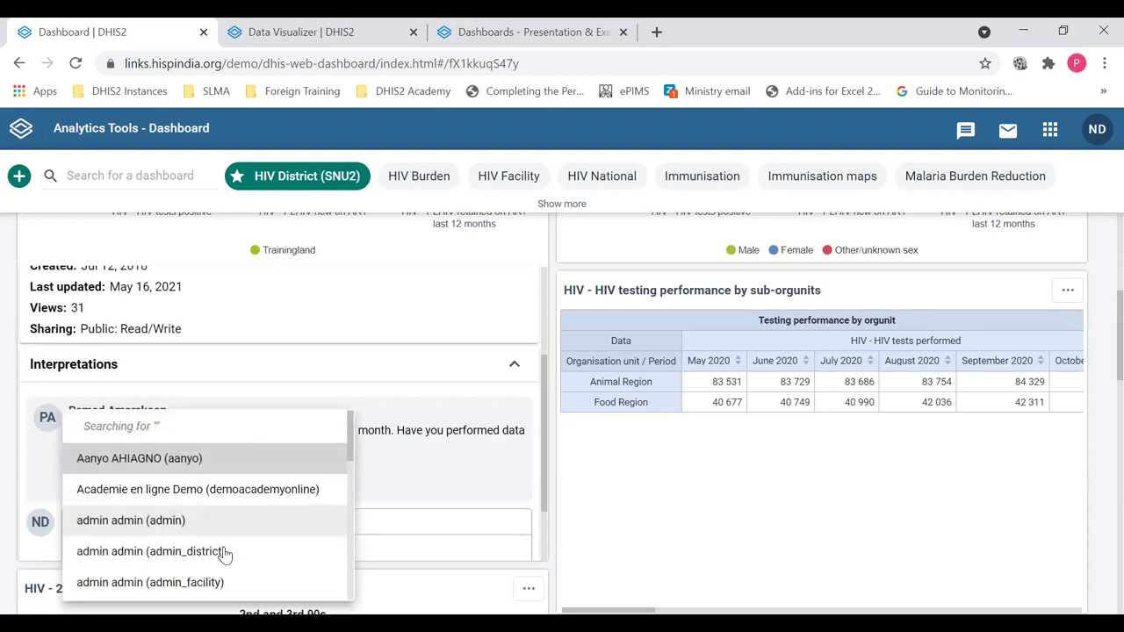
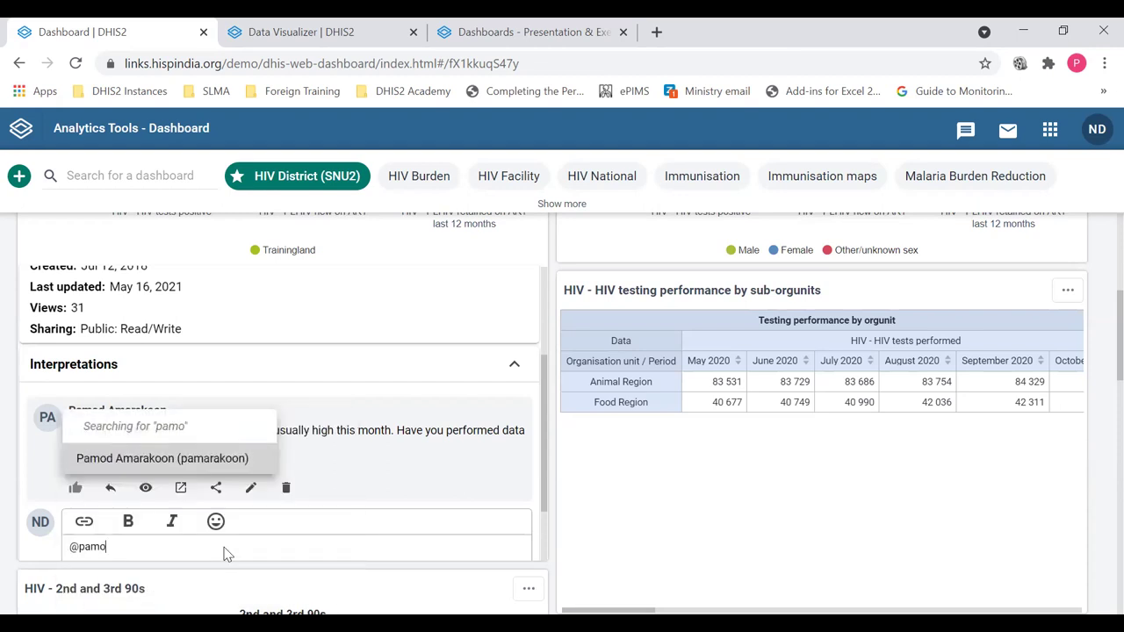
{"action": "left_click", "coordinate": [181, 458]}
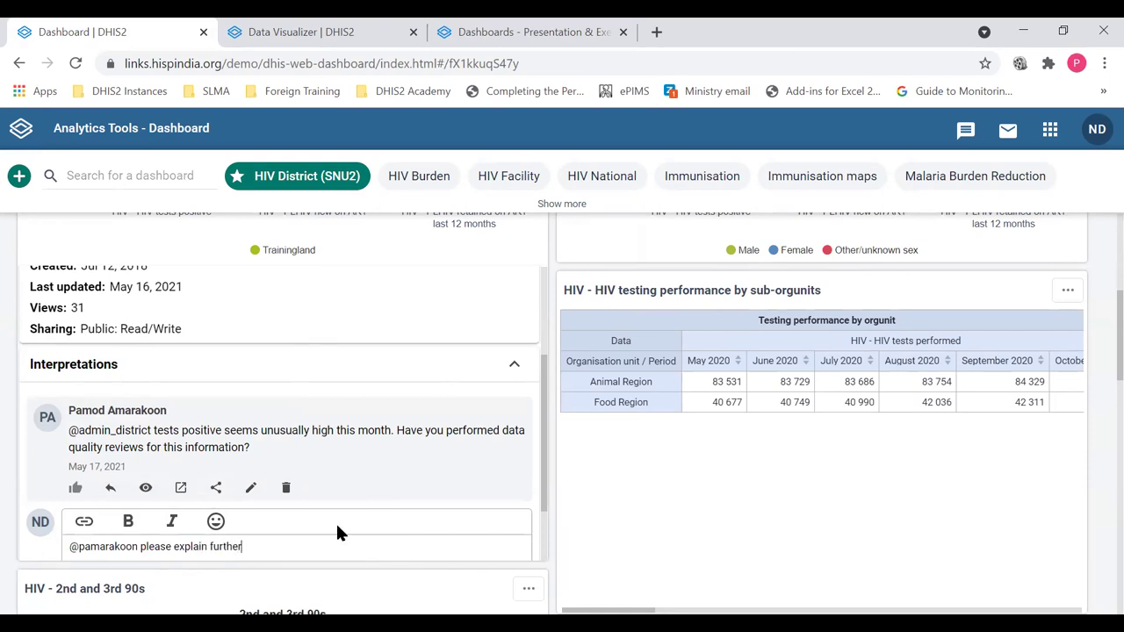
{"action": "key", "text": "Return"}
{"action": "scroll", "coordinate": [447, 500], "scroll_direction": "down", "scroll_amount": 1}
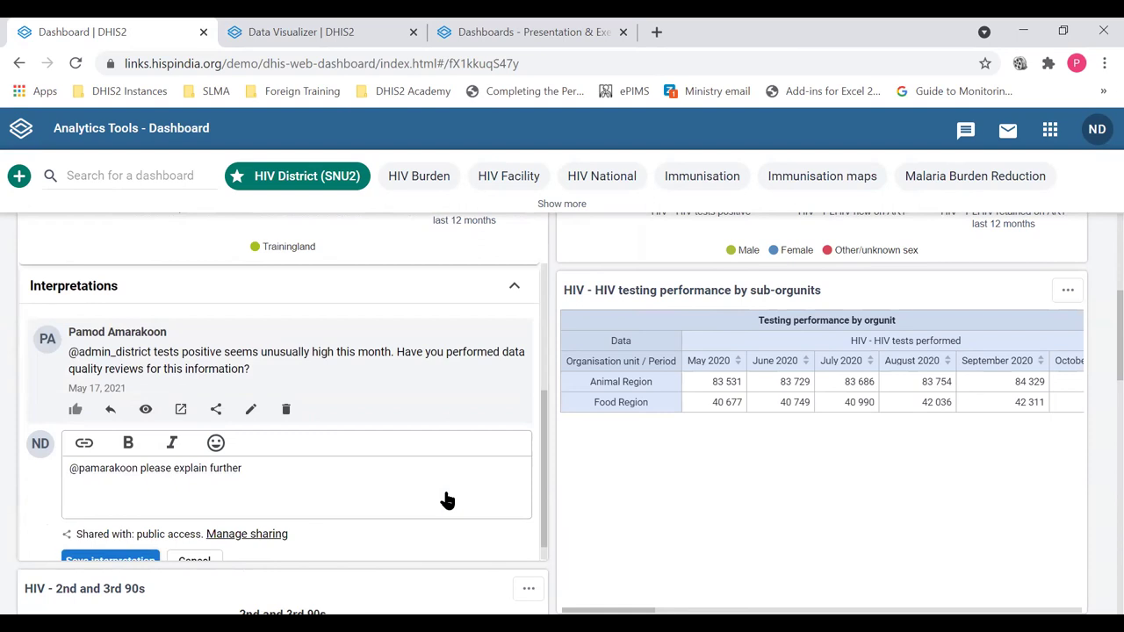
{"action": "scroll", "coordinate": [447, 497], "scroll_direction": "down", "scroll_amount": 1}
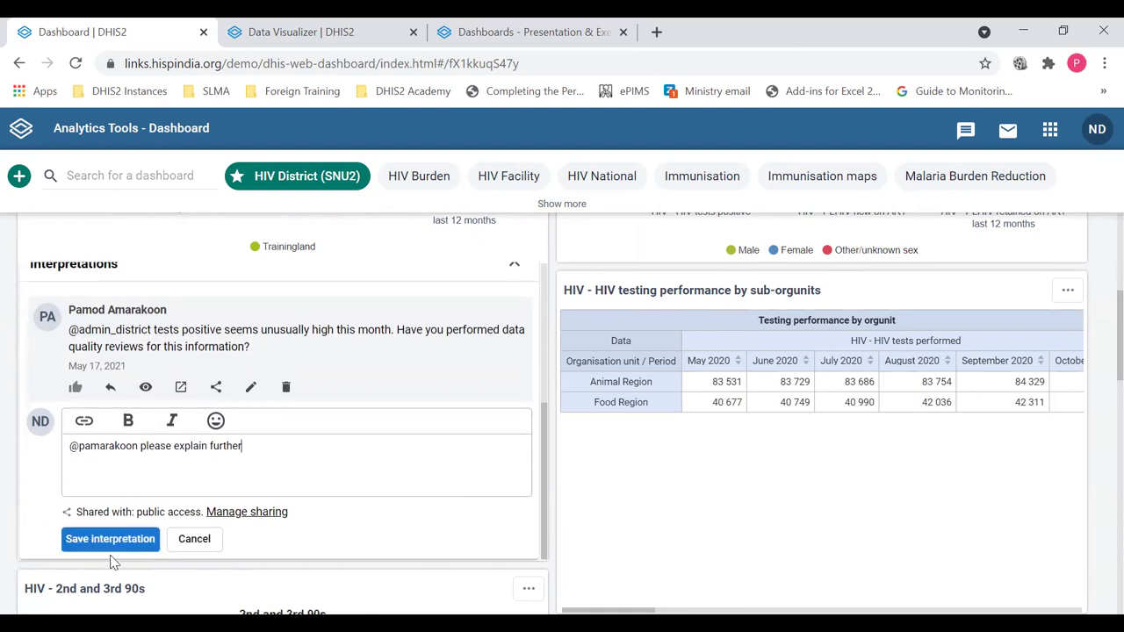
{"action": "left_click", "coordinate": [121, 538]}
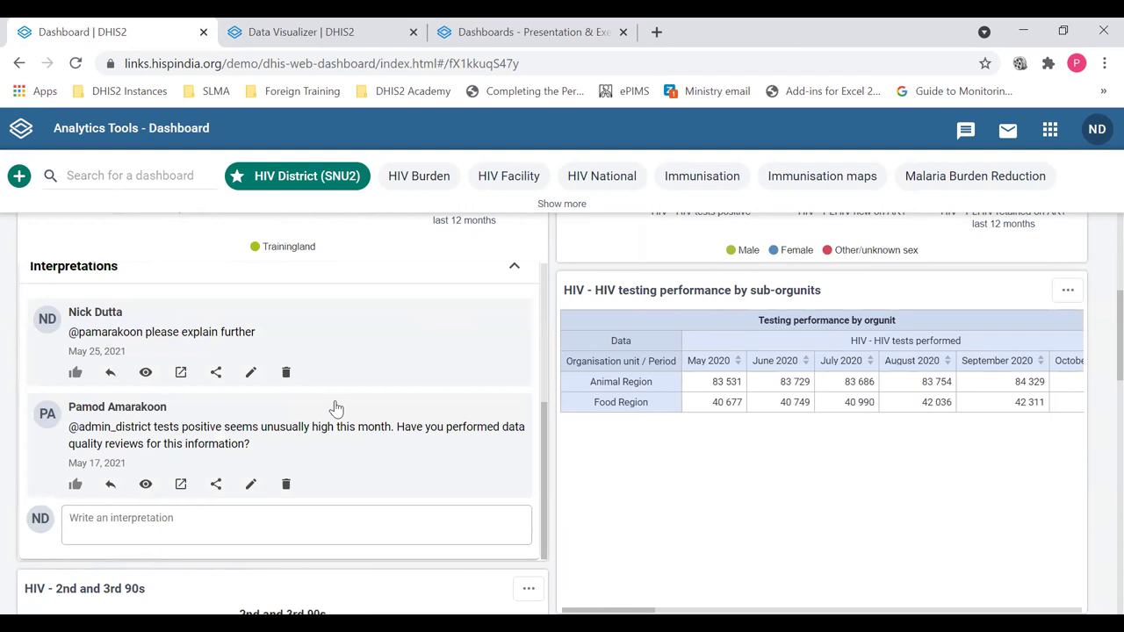
Step: Return to the top of the HIV cascade chart and bring up its item menu
{"action": "scroll", "coordinate": [334, 408], "scroll_direction": "up", "scroll_amount": 3}
{"action": "scroll", "coordinate": [407, 446], "scroll_direction": "up", "scroll_amount": 2}
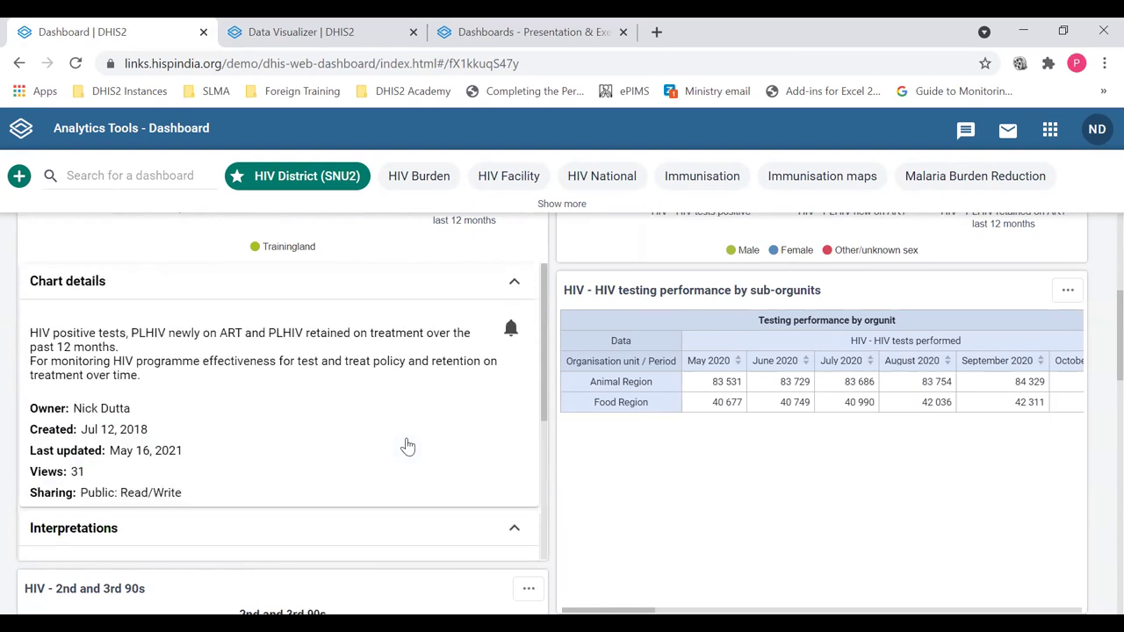
{"action": "scroll", "coordinate": [407, 446], "scroll_direction": "up", "scroll_amount": 4}
{"action": "left_click", "coordinate": [528, 284]}
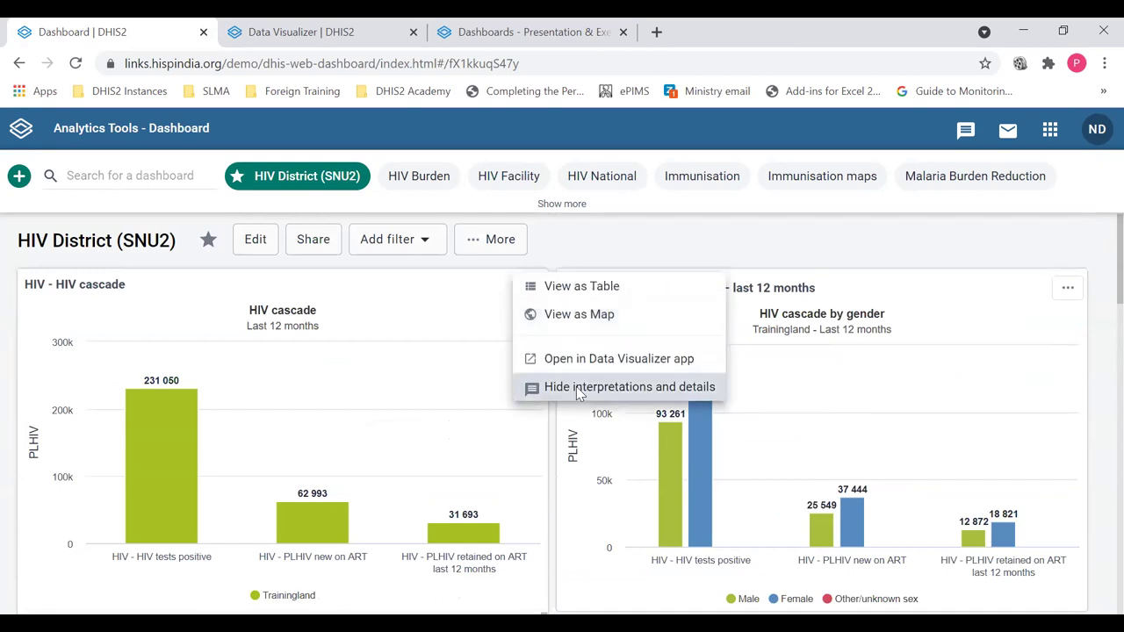
Step: Hide the HIV cascade chart's interpretations panel and read values from the gender chart bars
{"action": "left_click", "coordinate": [578, 388]}
{"action": "left_click", "coordinate": [526, 288]}
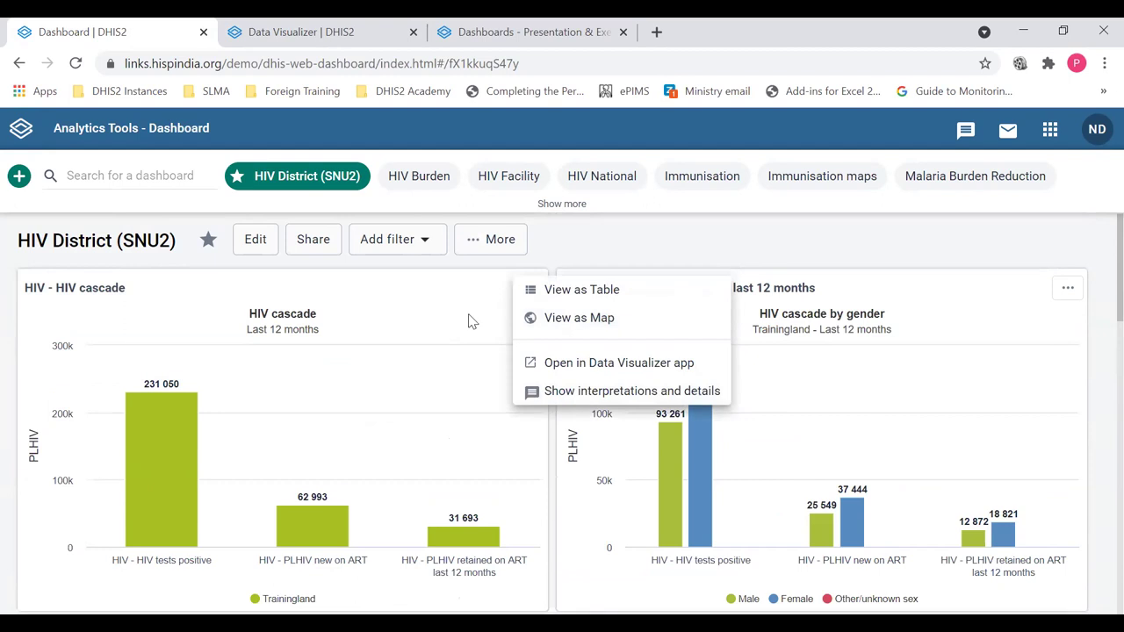
{"action": "scroll", "coordinate": [466, 319], "scroll_direction": "down", "scroll_amount": 1}
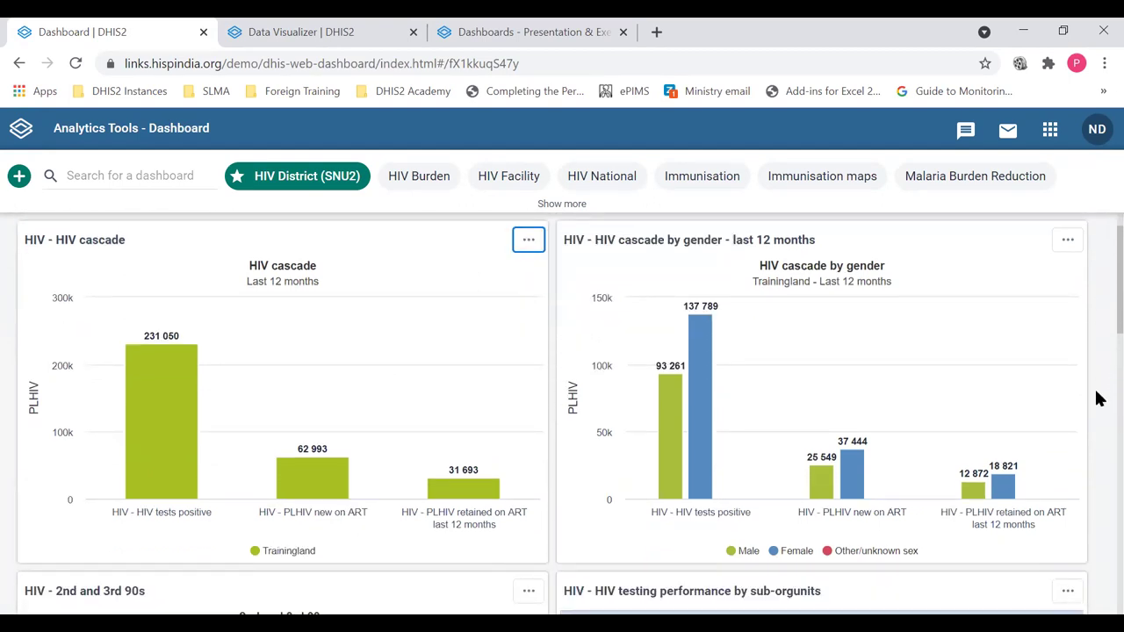
{"action": "scroll", "coordinate": [1099, 397], "scroll_direction": "down", "scroll_amount": 1}
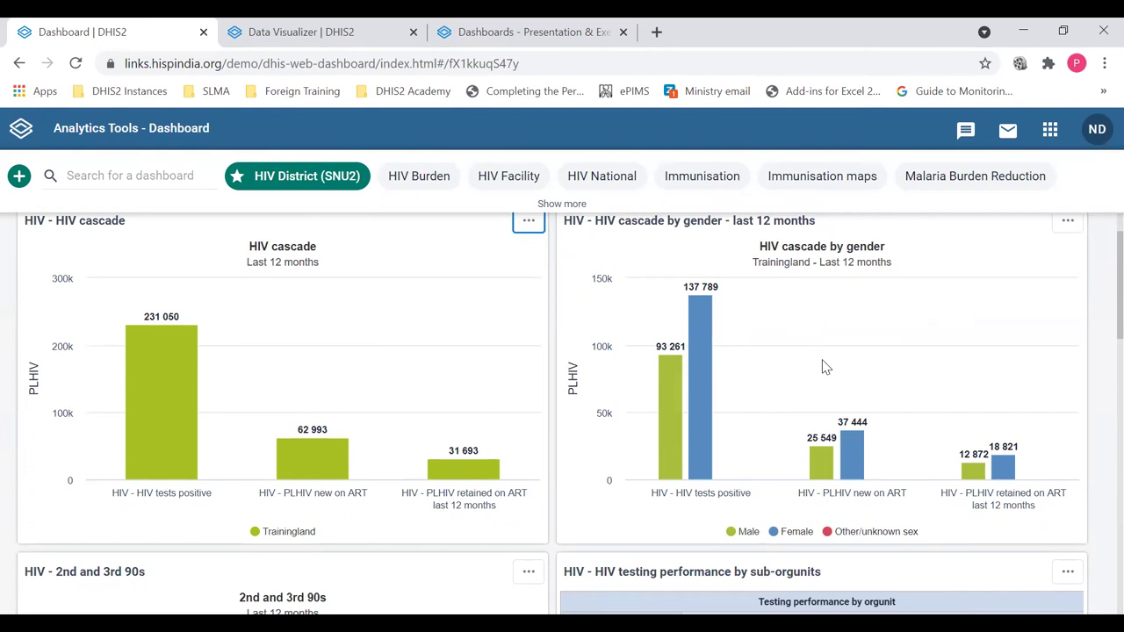
{"action": "mouse_move", "coordinate": [667, 426]}
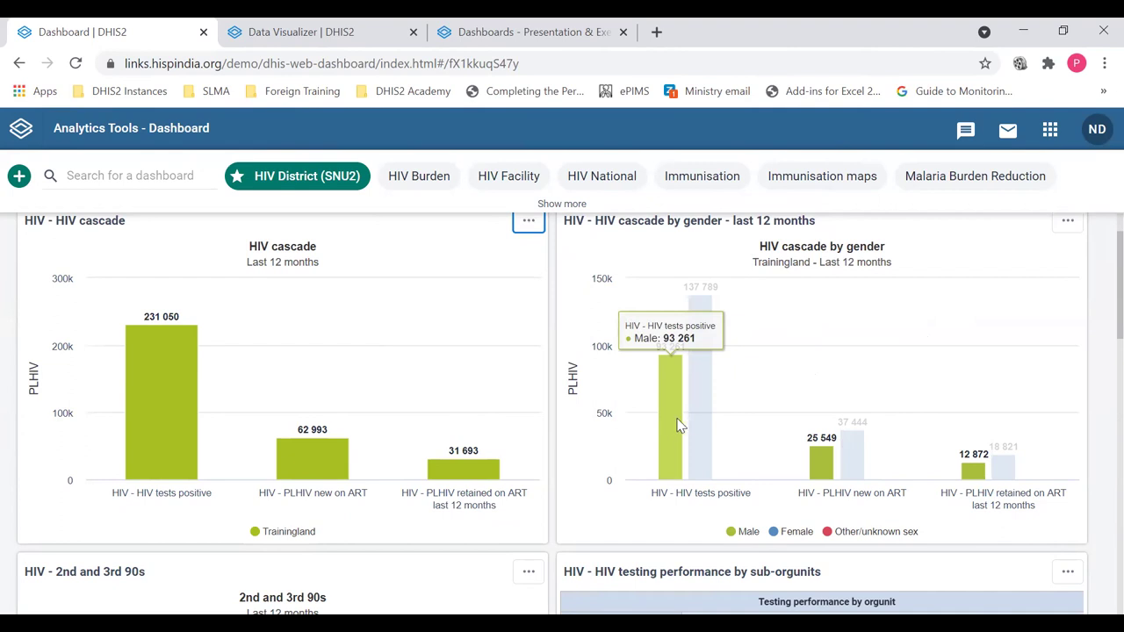
{"action": "mouse_move", "coordinate": [700, 413]}
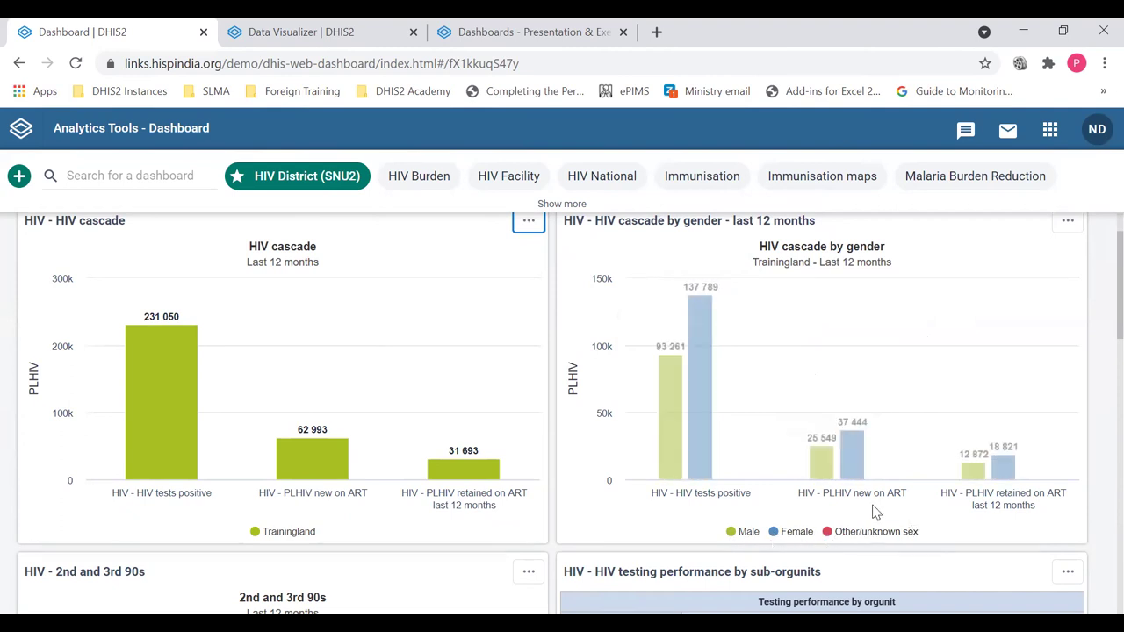
Step: Toggle the Male, then Female series off and back on in the cascade-by-gender chart
{"action": "left_click", "coordinate": [737, 537]}
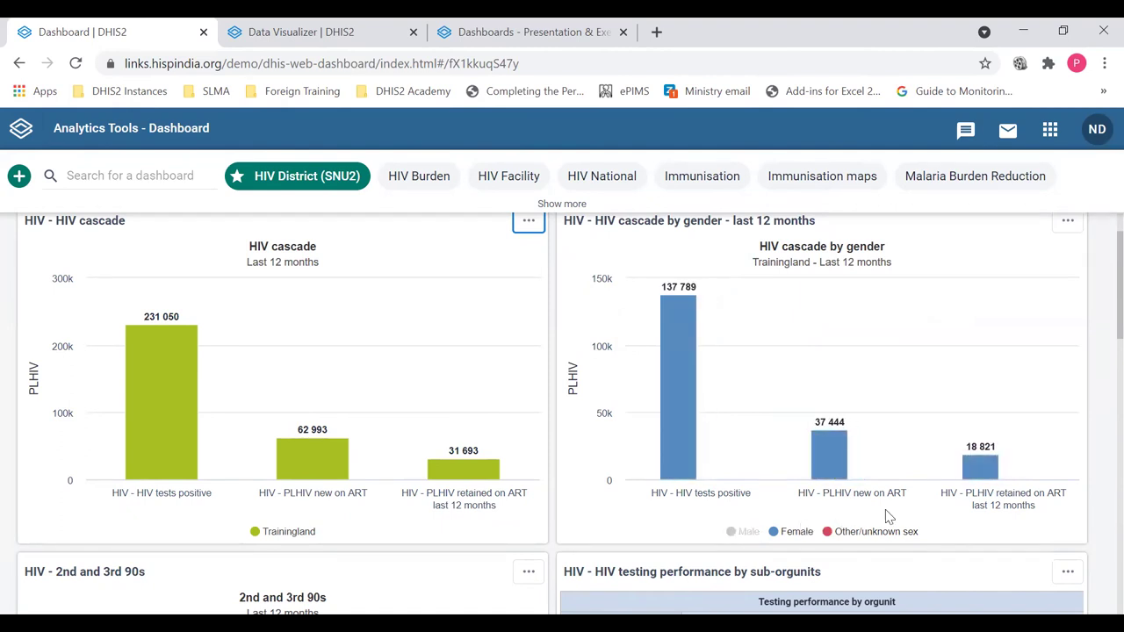
{"action": "left_click", "coordinate": [743, 538]}
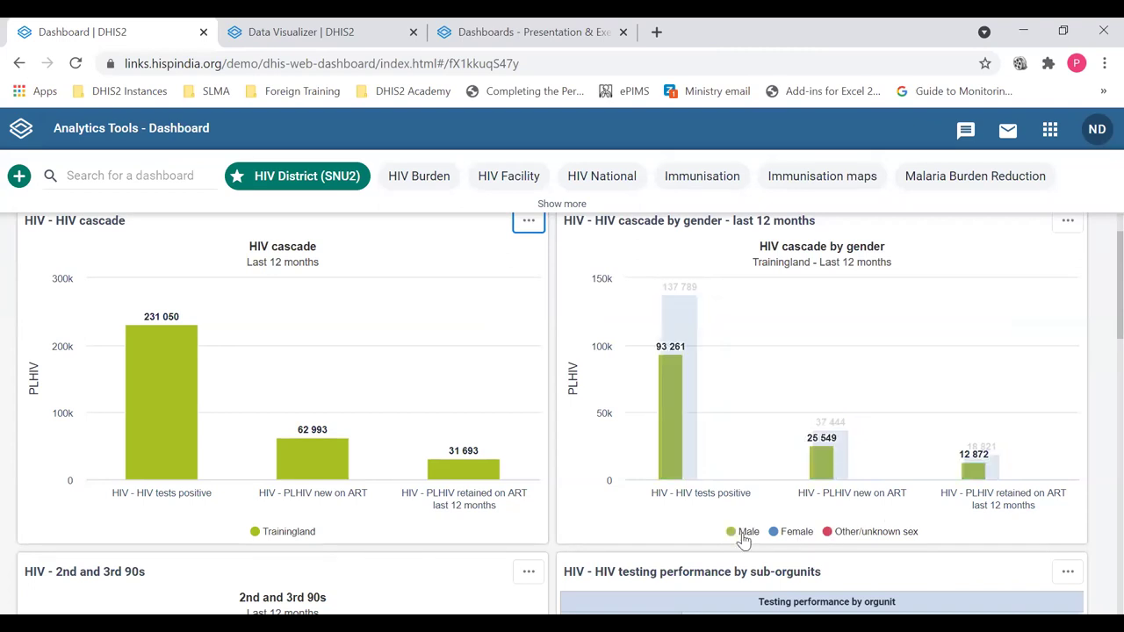
{"action": "left_click", "coordinate": [799, 534]}
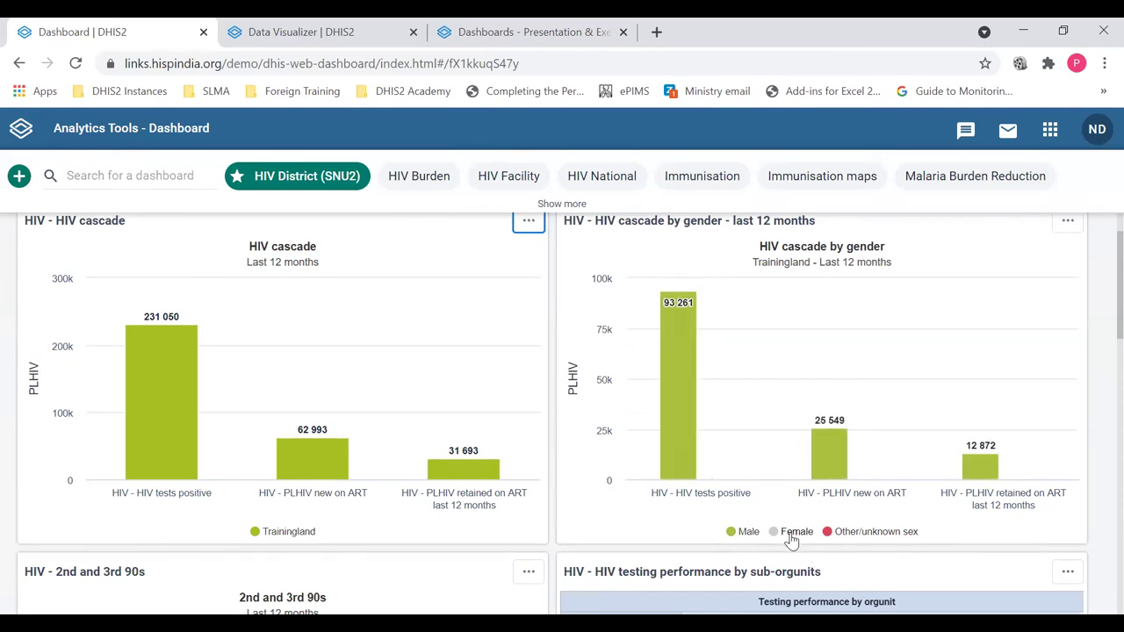
{"action": "left_click", "coordinate": [790, 536]}
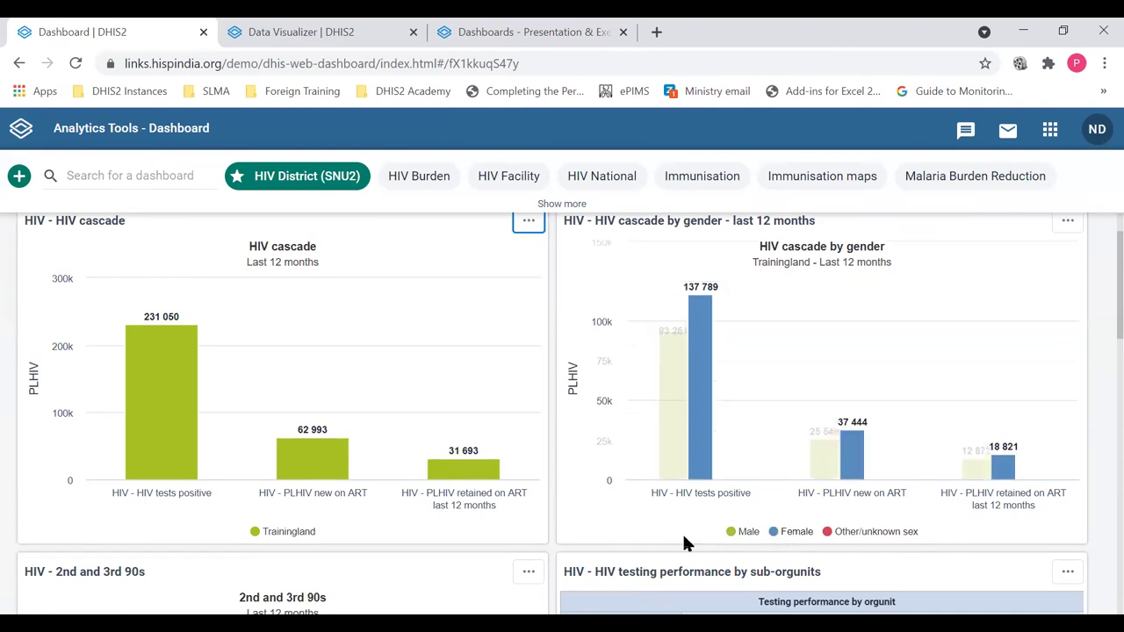
Step: Sort the testing-performance table by May, then June, then July 2020 values
{"action": "mouse_move", "coordinate": [856, 447]}
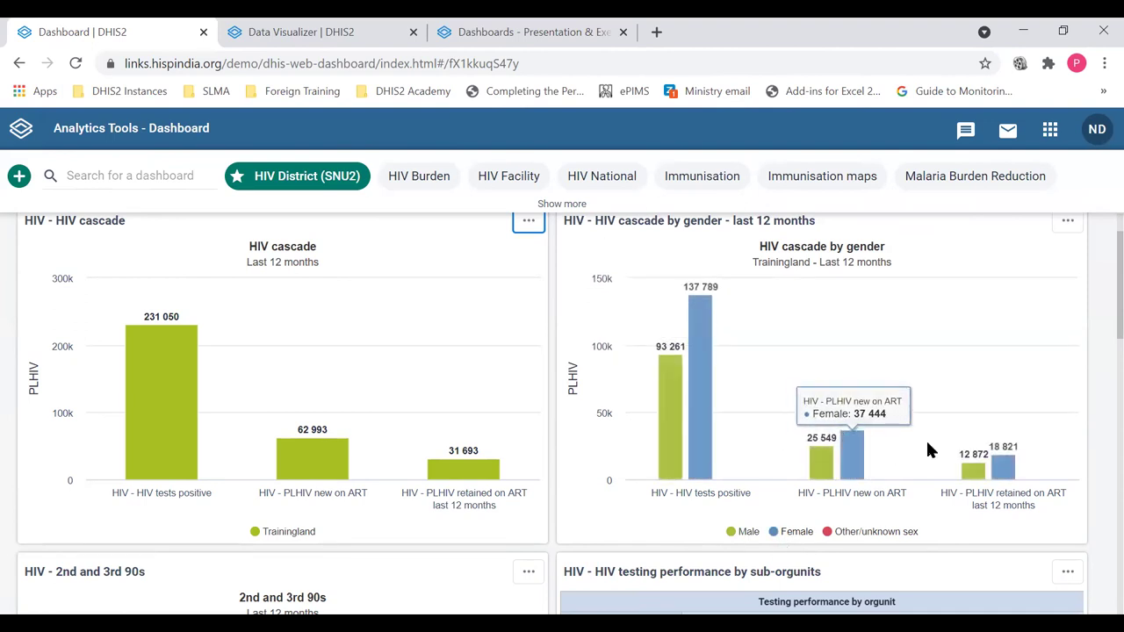
{"action": "scroll", "coordinate": [927, 443], "scroll_direction": "down", "scroll_amount": 2}
{"action": "scroll", "coordinate": [931, 450], "scroll_direction": "down", "scroll_amount": 2}
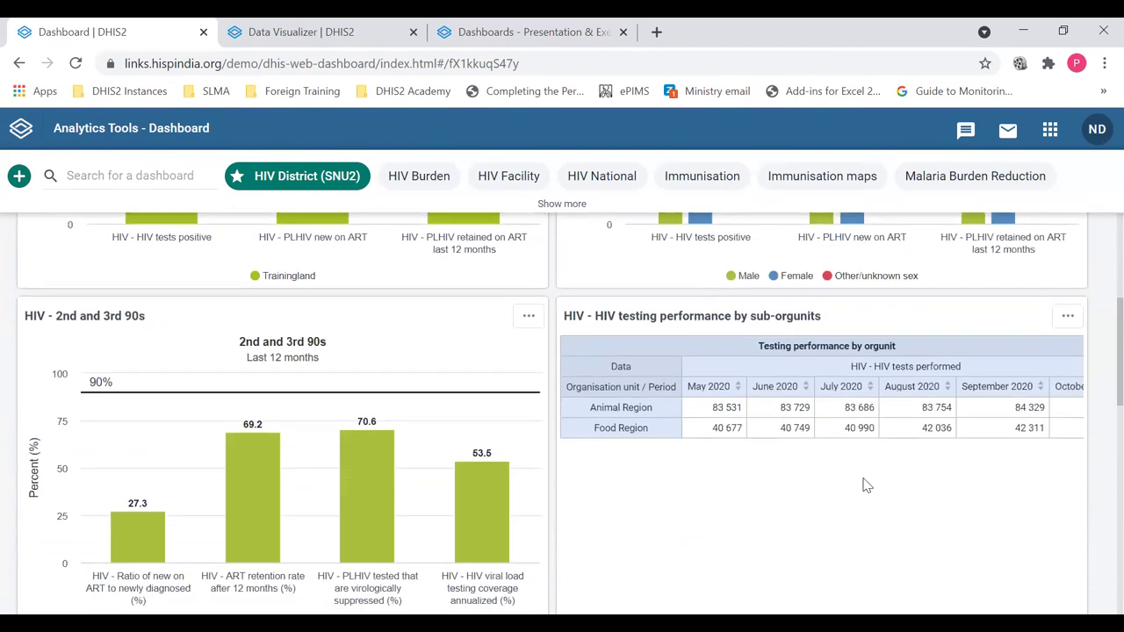
{"action": "scroll", "coordinate": [778, 522], "scroll_direction": "down", "scroll_amount": 1}
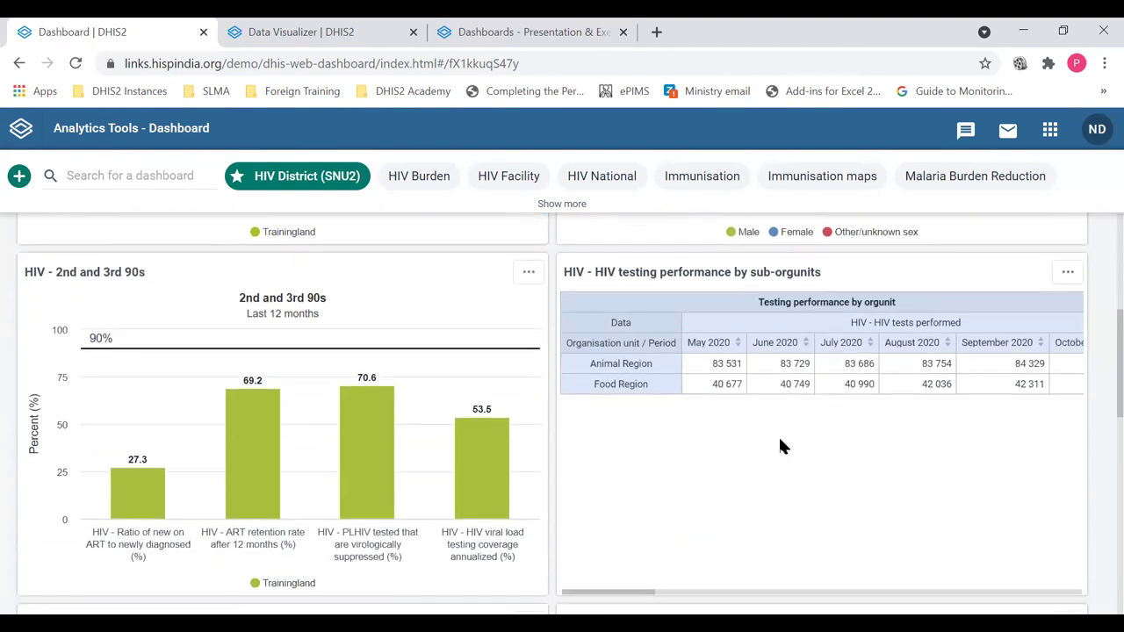
{"action": "left_click", "coordinate": [735, 348]}
{"action": "left_click", "coordinate": [805, 347]}
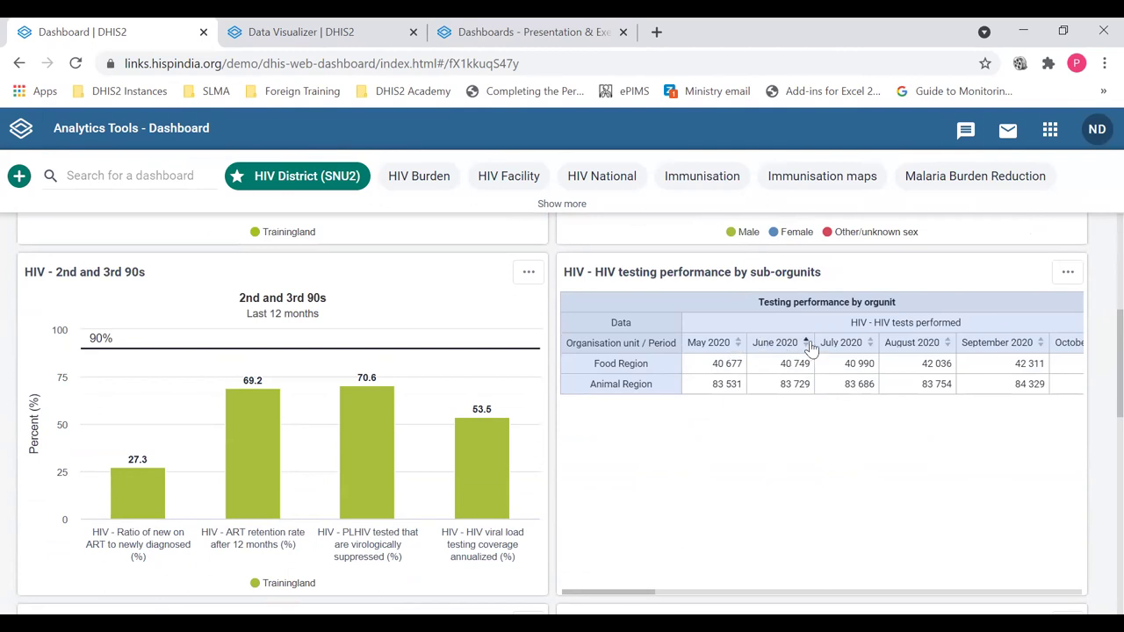
{"action": "left_click", "coordinate": [872, 347]}
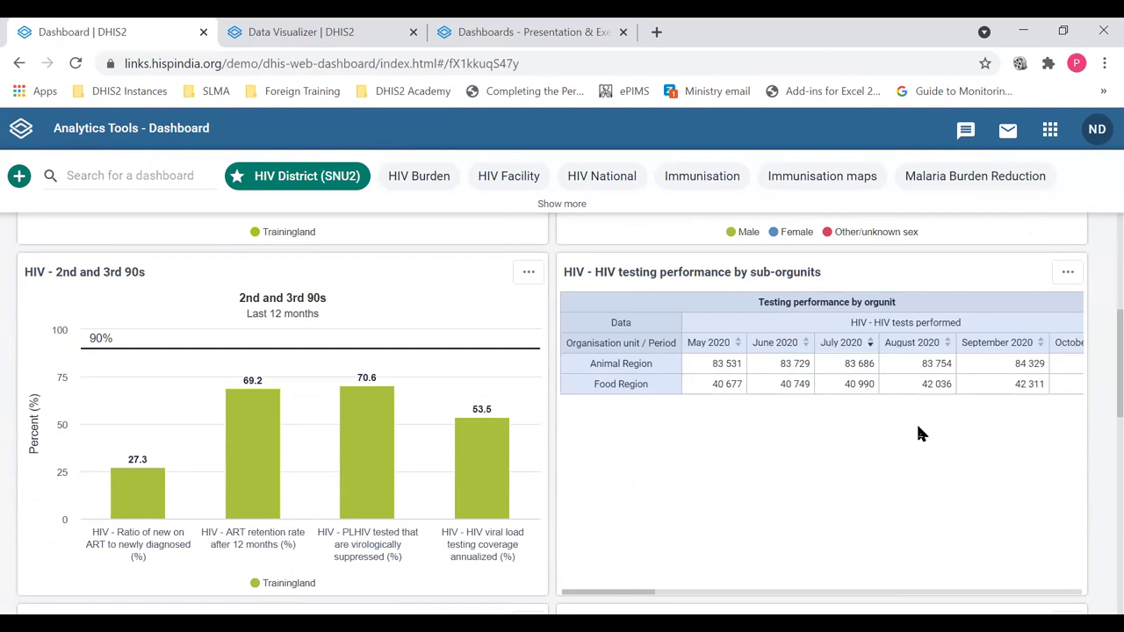
Step: Dismiss the table's options menu and scroll down to the ART tables
{"action": "left_click", "coordinate": [1066, 274]}
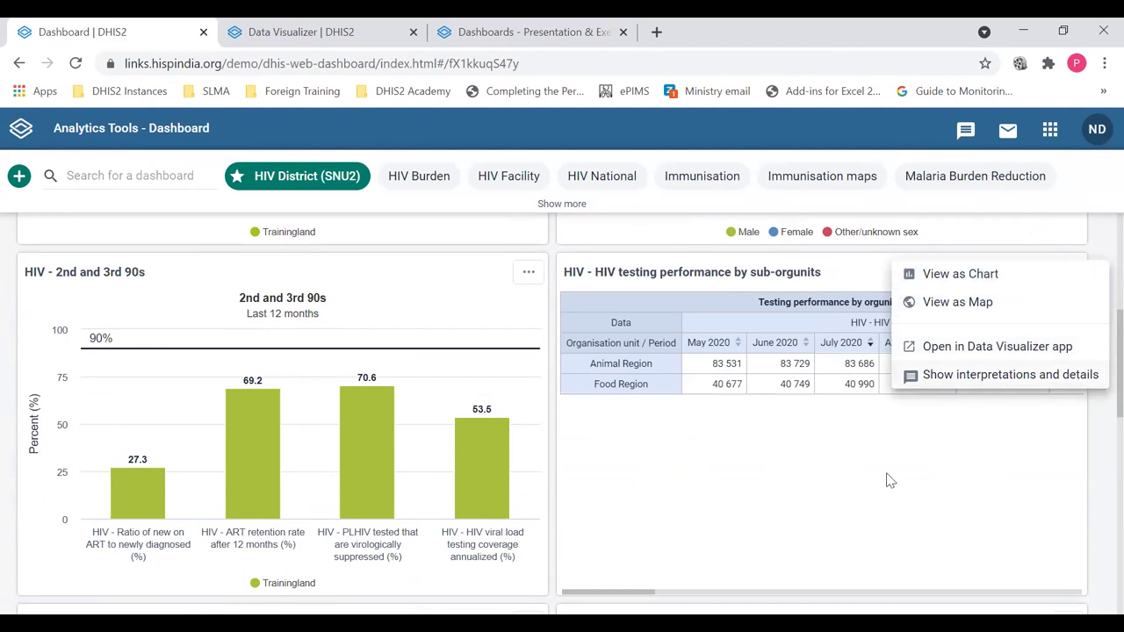
{"action": "left_click", "coordinate": [1098, 496]}
{"action": "scroll", "coordinate": [1082, 490], "scroll_direction": "down", "scroll_amount": 5}
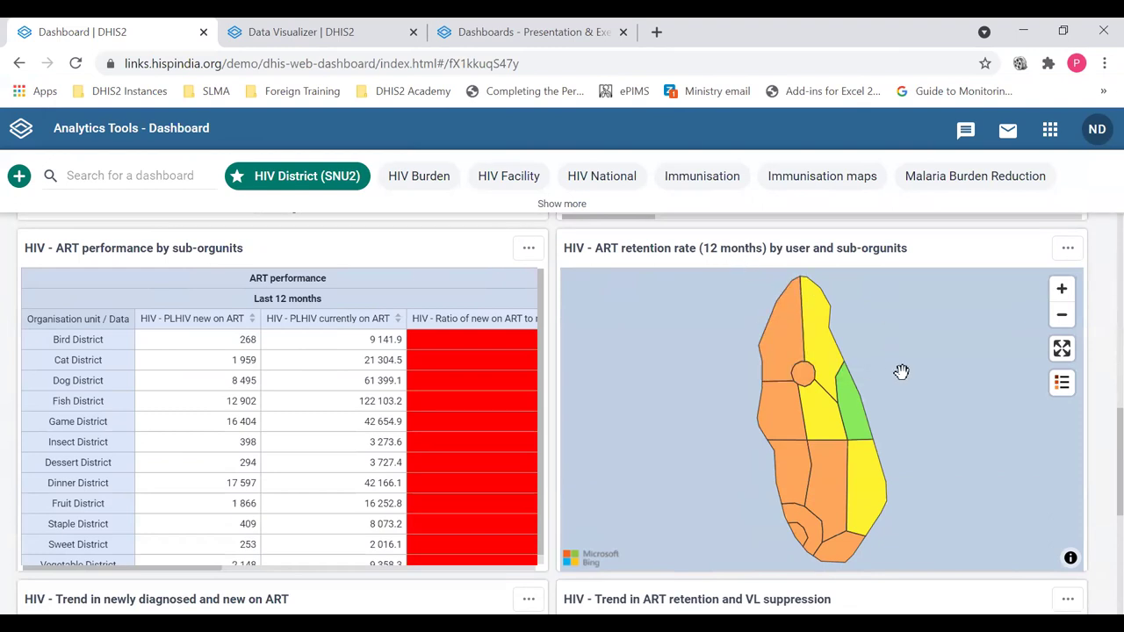
{"action": "left_click", "coordinate": [1062, 290]}
{"action": "left_click", "coordinate": [1061, 290]}
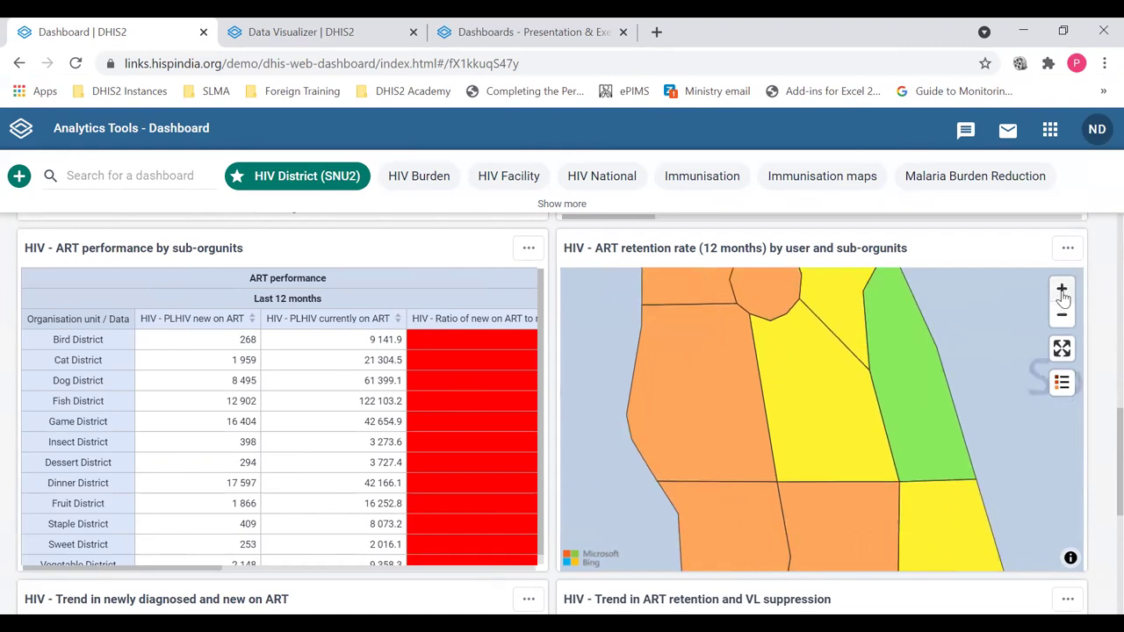
{"action": "left_click", "coordinate": [1062, 316]}
{"action": "left_click", "coordinate": [1061, 316]}
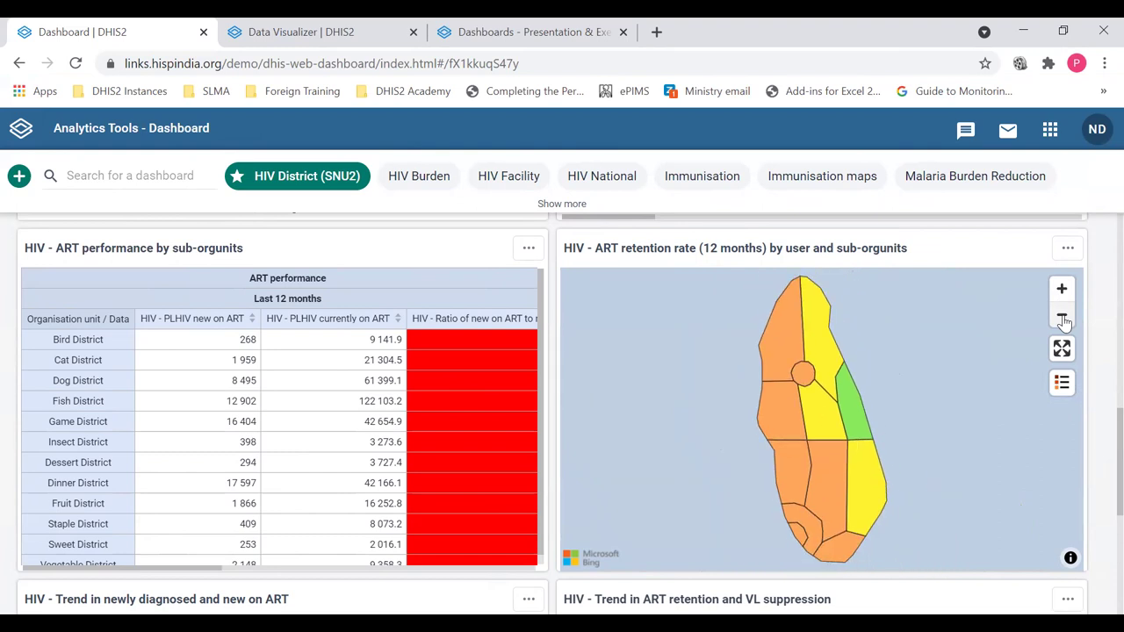
{"action": "mouse_move", "coordinate": [781, 437]}
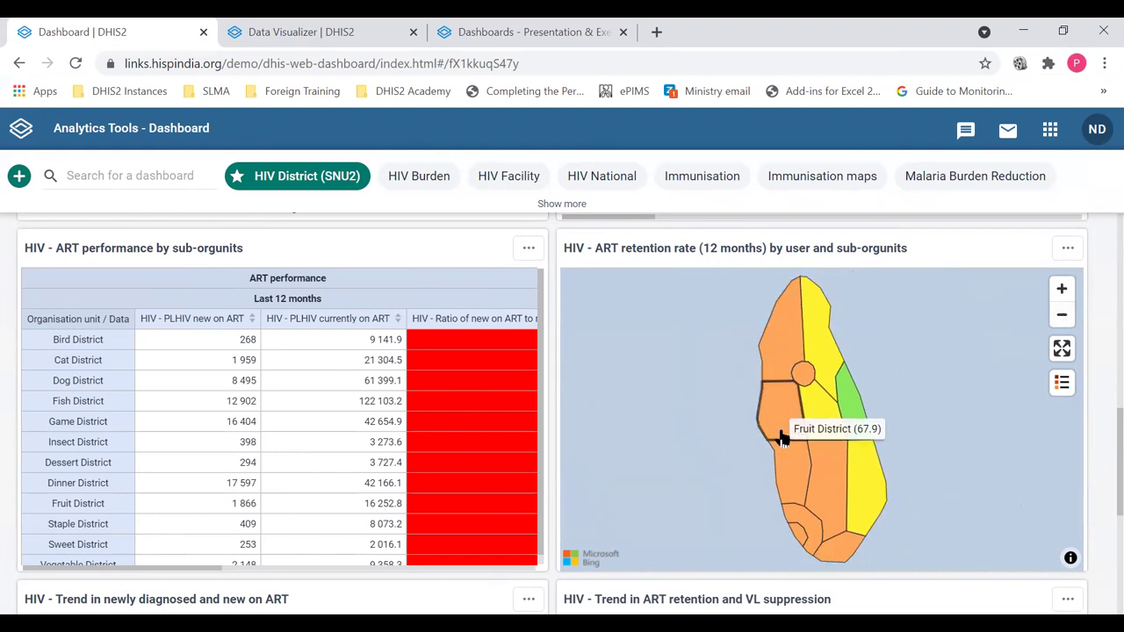
{"action": "mouse_move", "coordinate": [823, 349]}
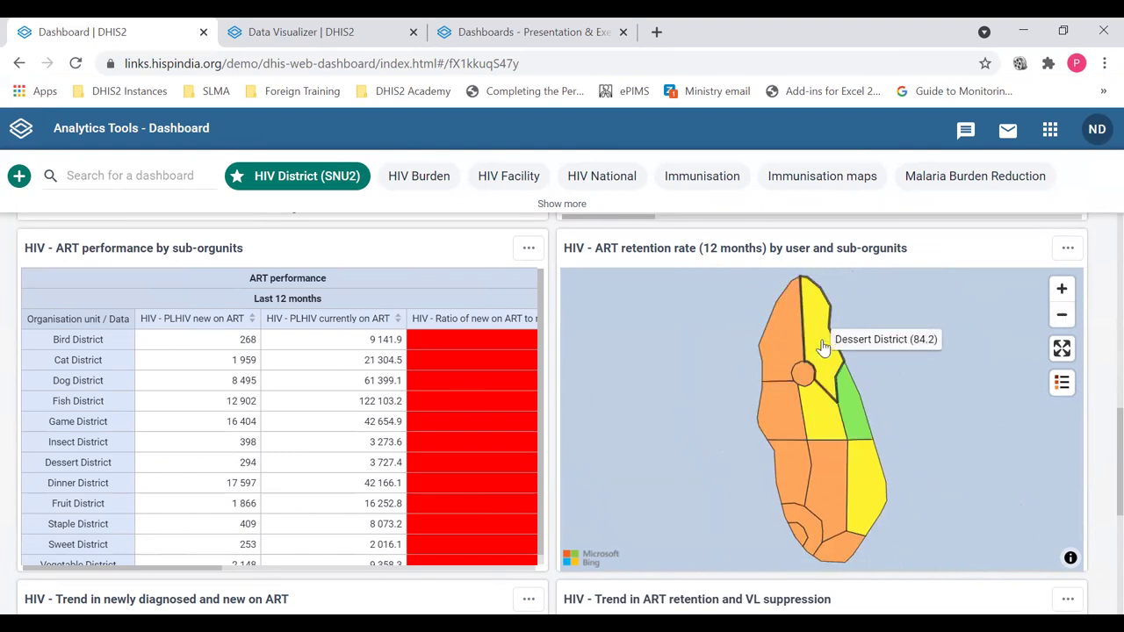
{"action": "mouse_move", "coordinate": [821, 418]}
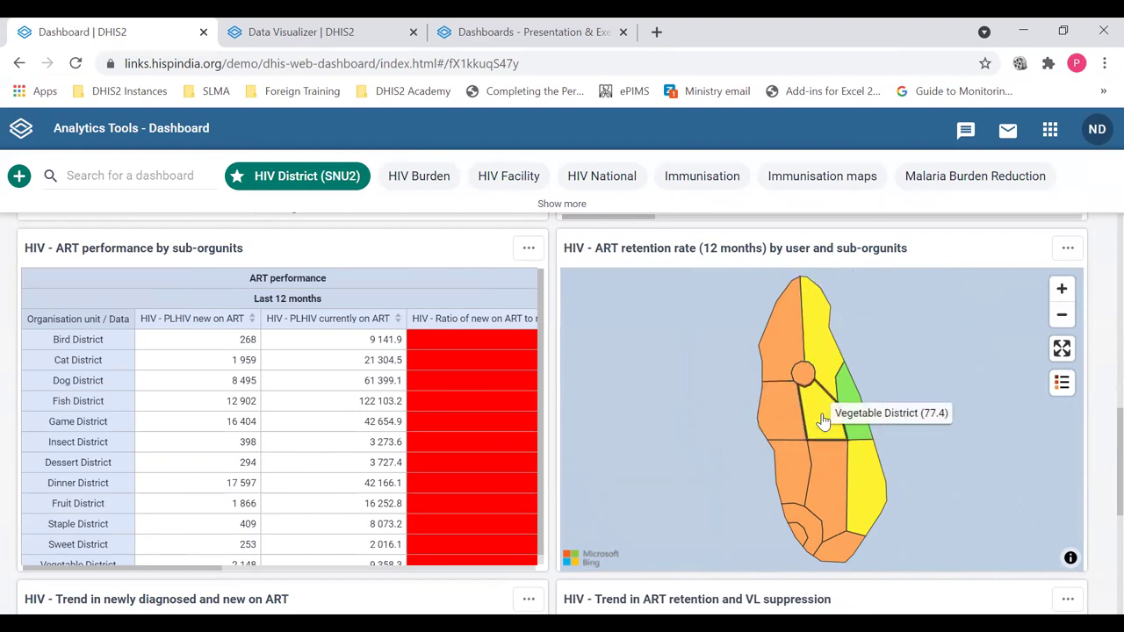
{"action": "mouse_move", "coordinate": [801, 383]}
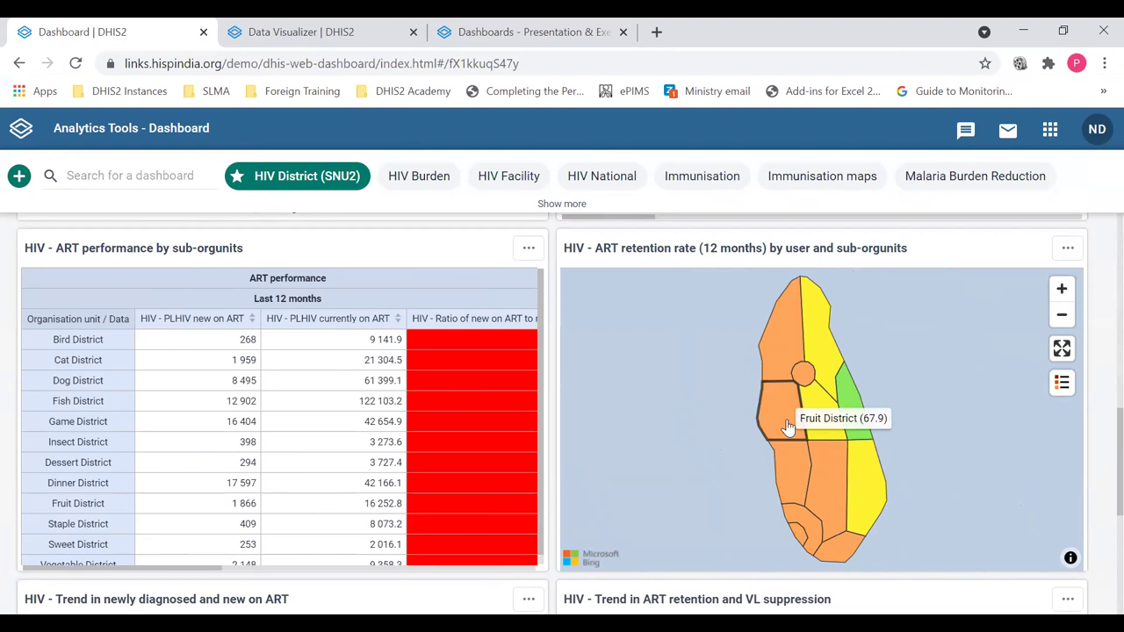
{"action": "mouse_move", "coordinate": [821, 480]}
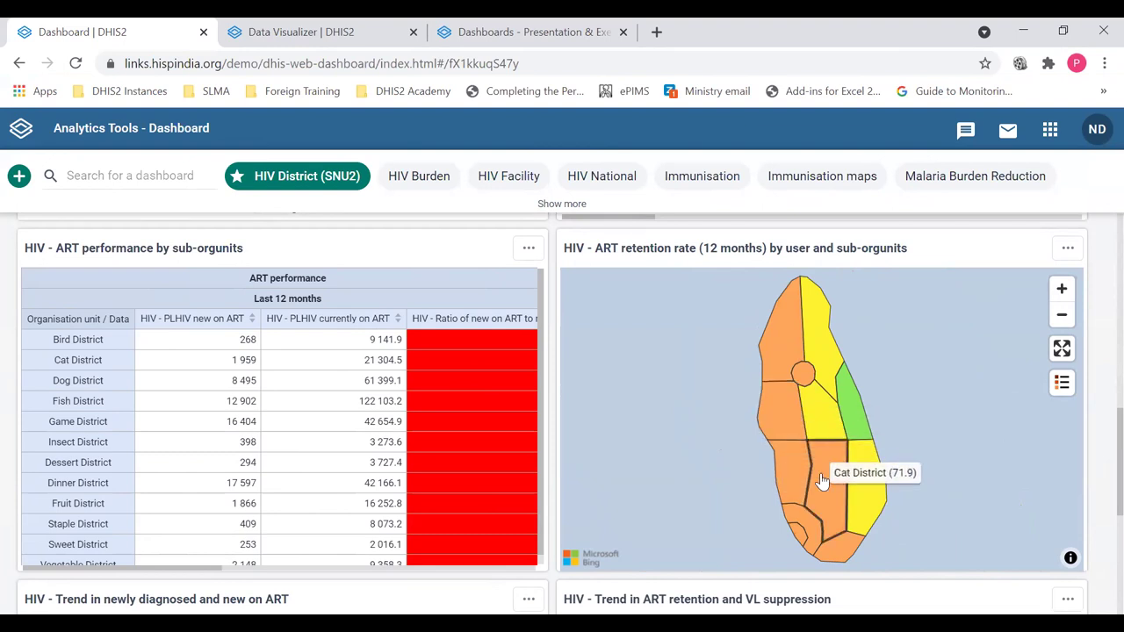
{"action": "left_click", "coordinate": [1064, 392]}
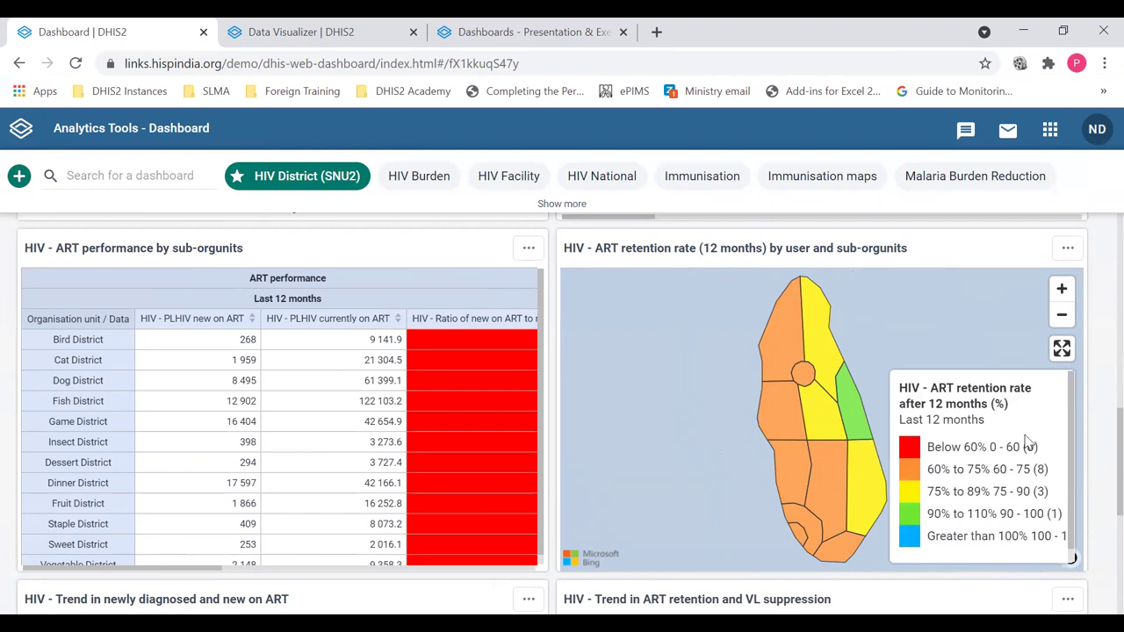
{"action": "scroll", "coordinate": [1029, 439], "scroll_direction": "down", "scroll_amount": 1}
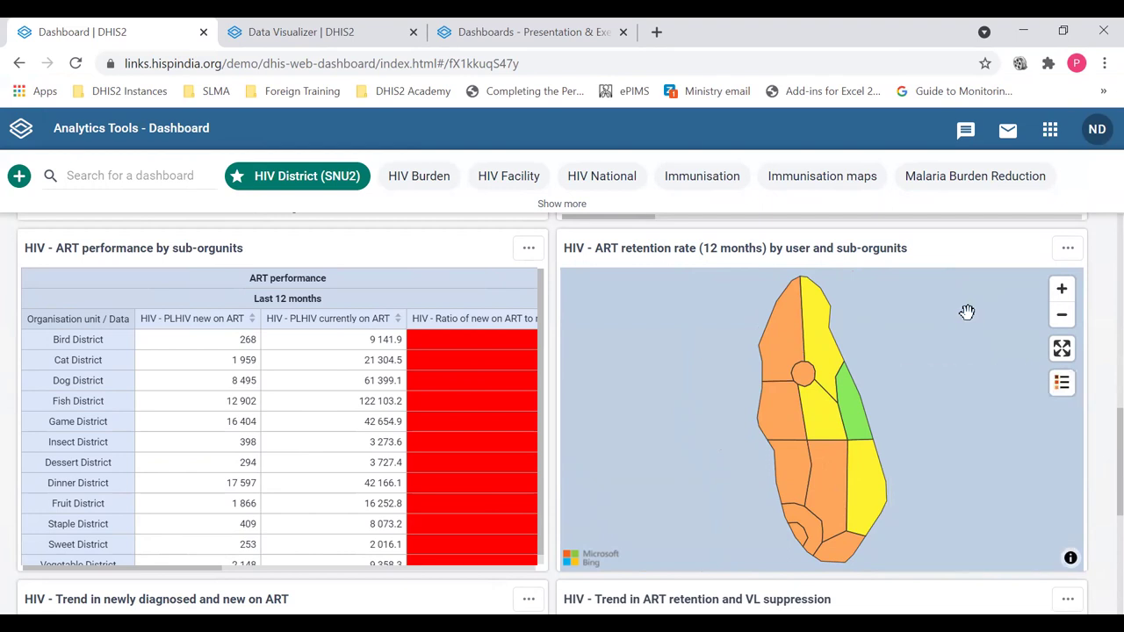
{"action": "mouse_move", "coordinate": [1061, 386]}
{"action": "left_click", "coordinate": [1061, 351]}
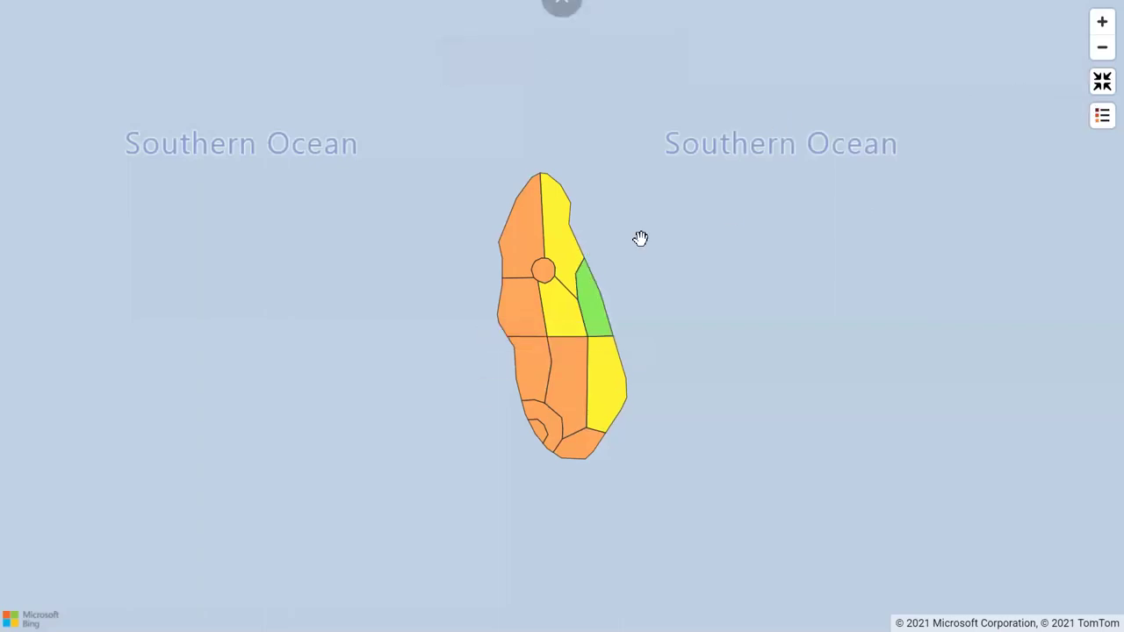
{"action": "key", "text": "Escape"}
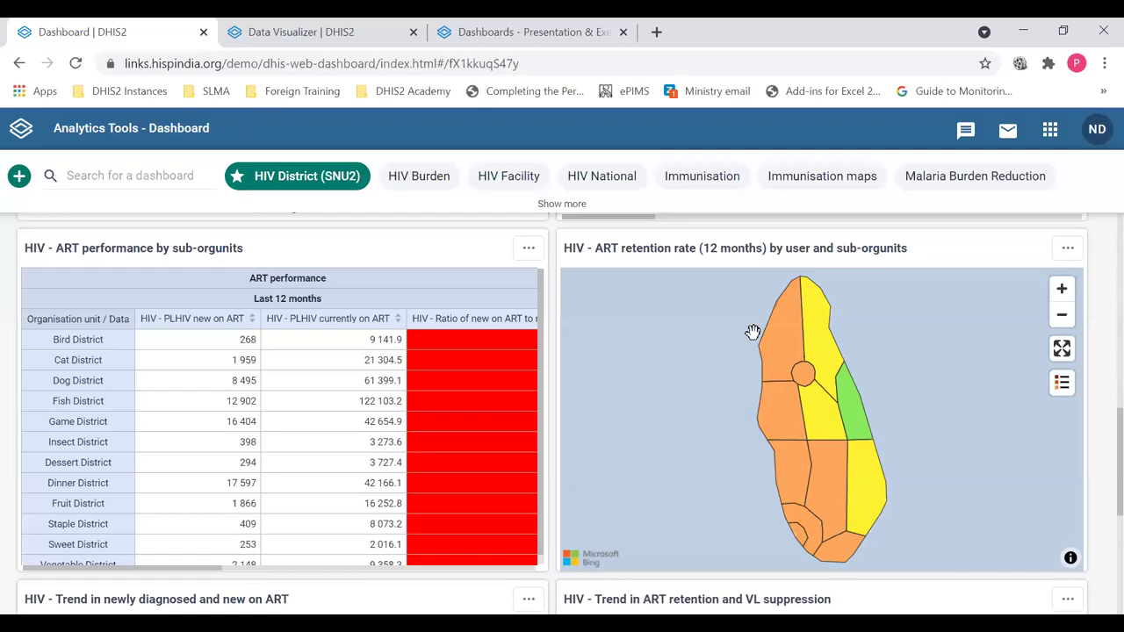
Step: Cycle the ART retention rate item through chart and table views, then back to a map
{"action": "left_click", "coordinate": [1068, 250]}
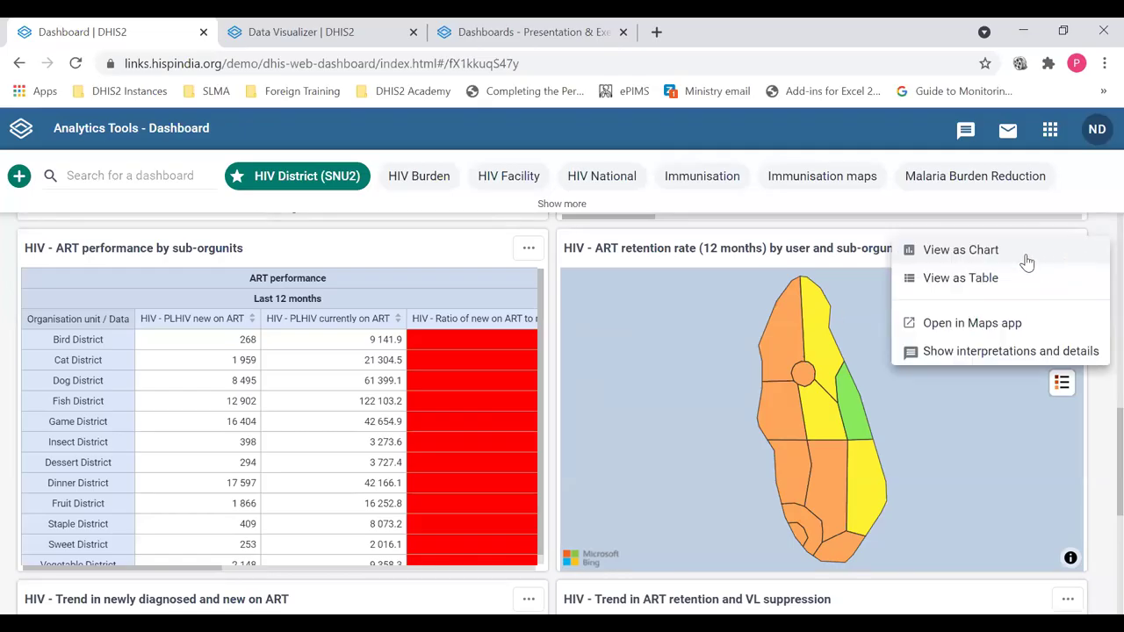
{"action": "left_click", "coordinate": [1026, 253]}
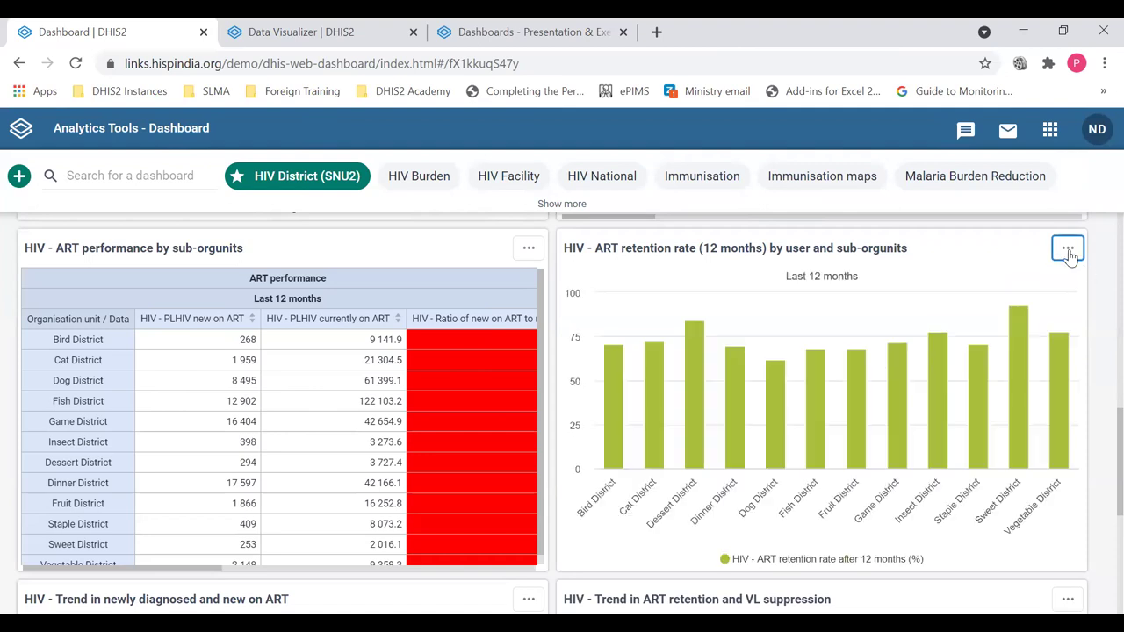
{"action": "left_click", "coordinate": [1068, 251]}
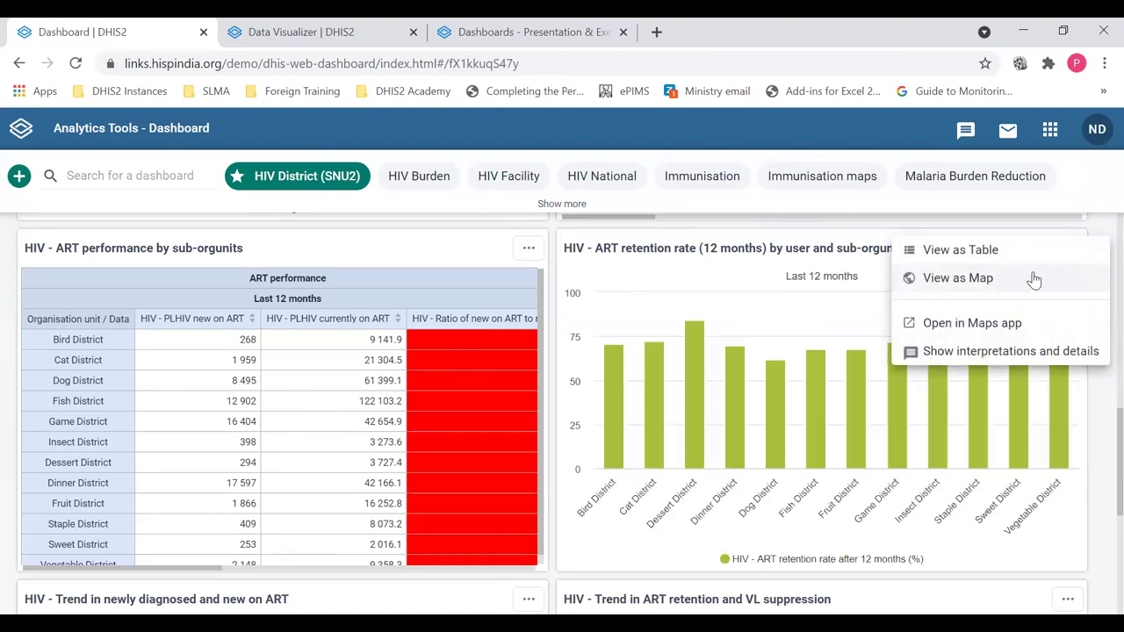
{"action": "left_click", "coordinate": [1028, 255]}
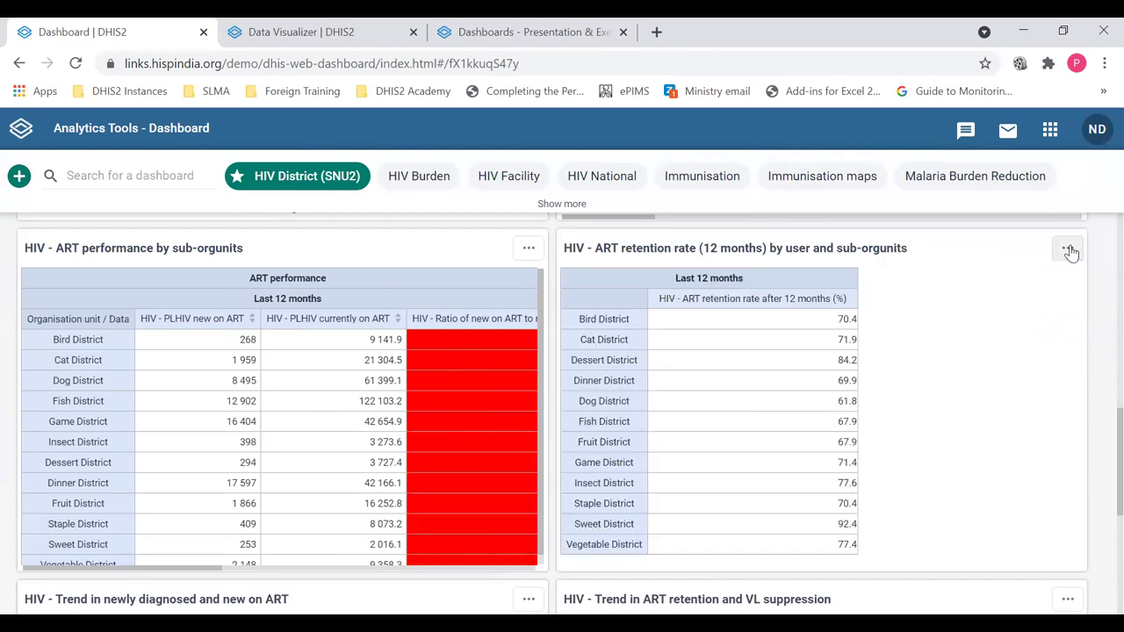
{"action": "left_click", "coordinate": [1067, 251]}
{"action": "left_click", "coordinate": [1028, 283]}
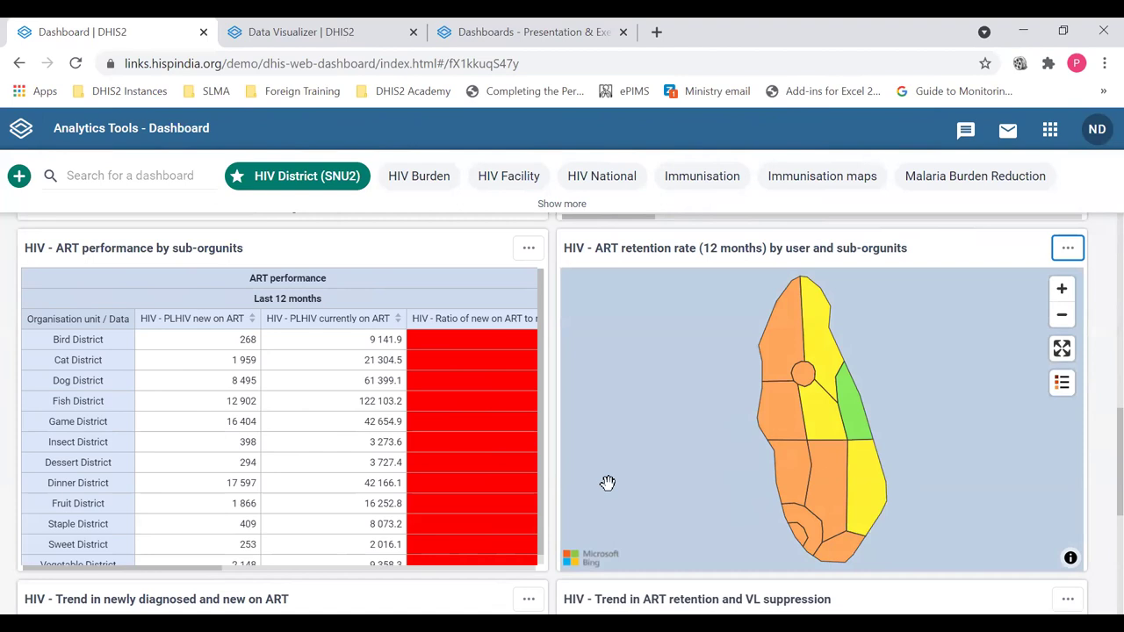
{"action": "scroll", "coordinate": [291, 533], "scroll_direction": "down", "scroll_amount": 2}
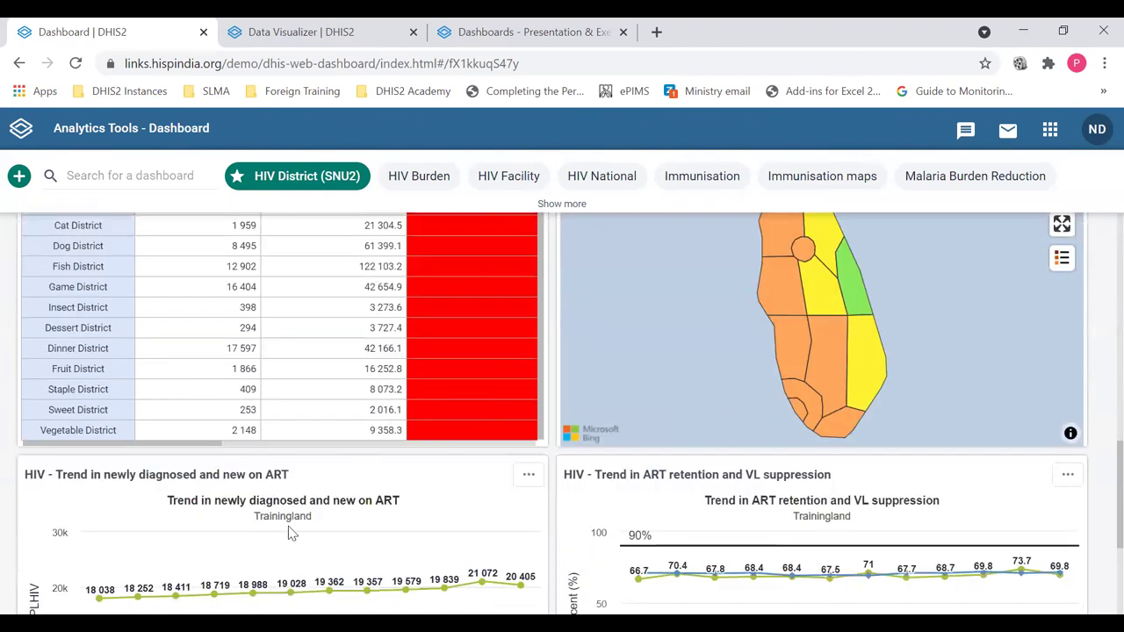
{"action": "scroll", "coordinate": [660, 532], "scroll_direction": "down", "scroll_amount": 2}
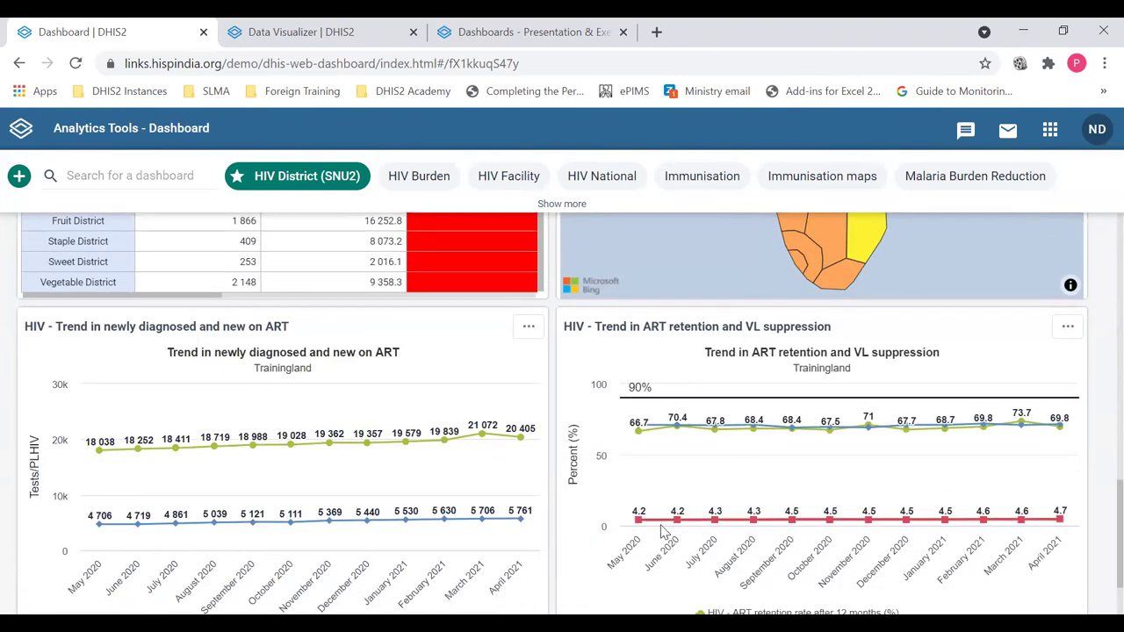
{"action": "scroll", "coordinate": [663, 532], "scroll_direction": "down", "scroll_amount": 2}
{"action": "scroll", "coordinate": [660, 524], "scroll_direction": "up", "scroll_amount": 6}
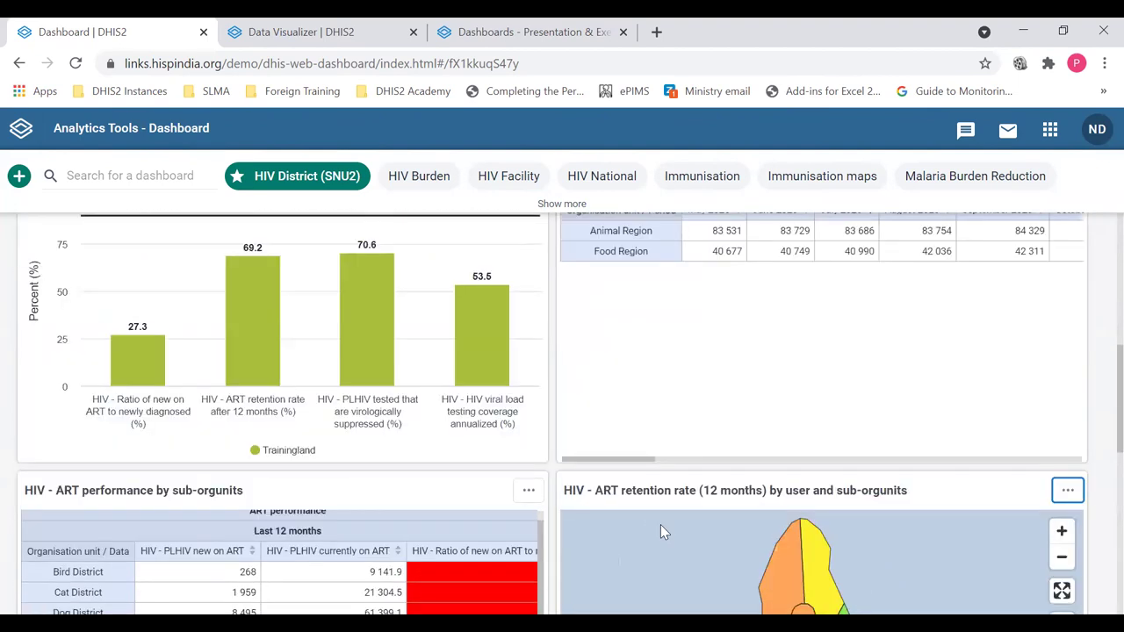
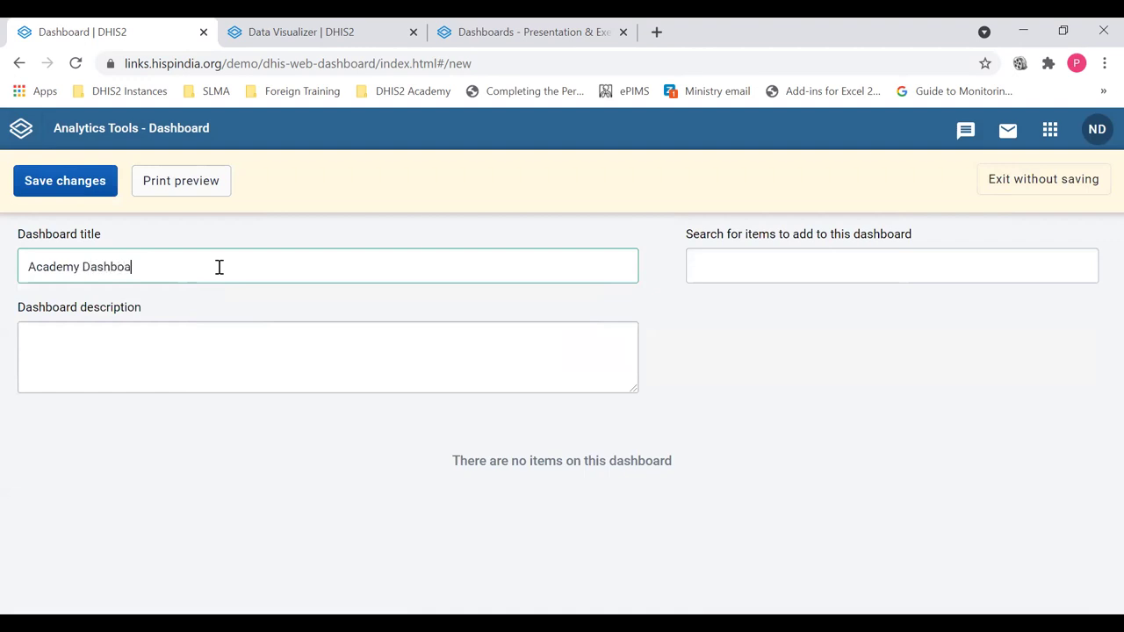
Step: Enter 'Demonstration' as the Academy Dashboard's description
{"action": "left_click", "coordinate": [229, 336]}
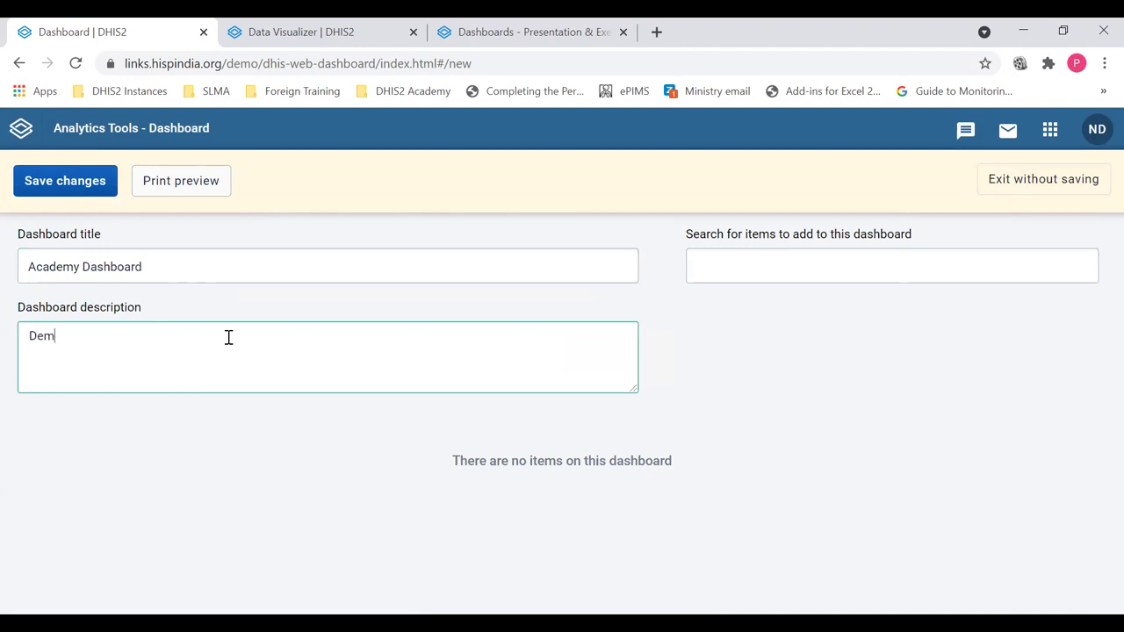
{"action": "type", "text": "Demonstration"}
Step: Insert the TBc_1.2 New and relapse cases by age group and sex chart from the 'tb' results
{"action": "left_click", "coordinate": [760, 263]}
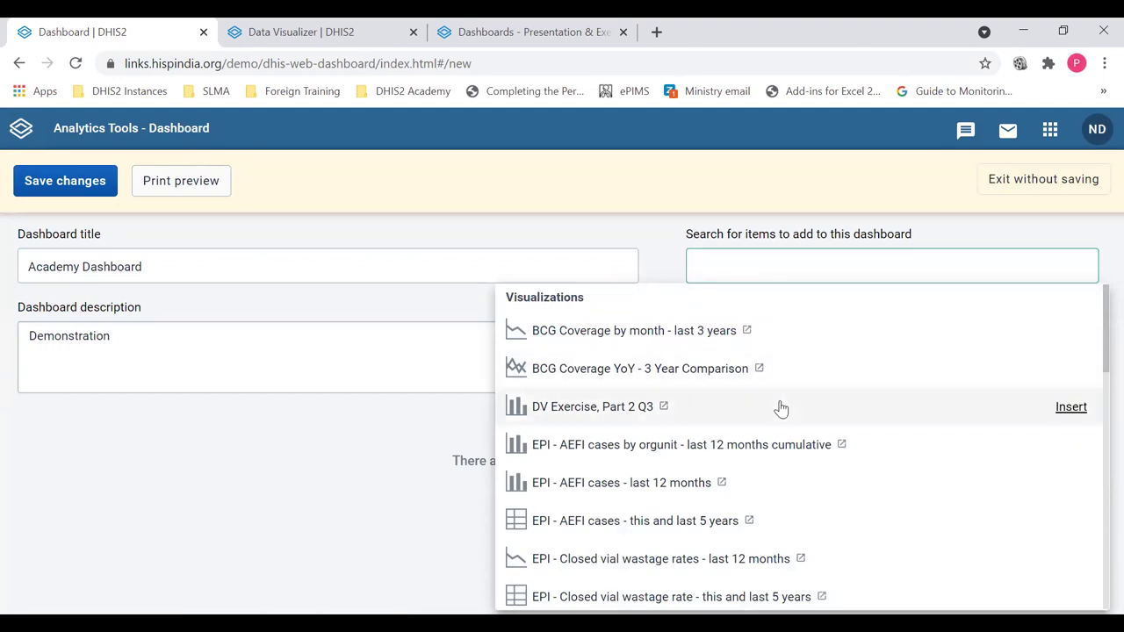
{"action": "scroll", "coordinate": [781, 408], "scroll_direction": "down", "scroll_amount": 5}
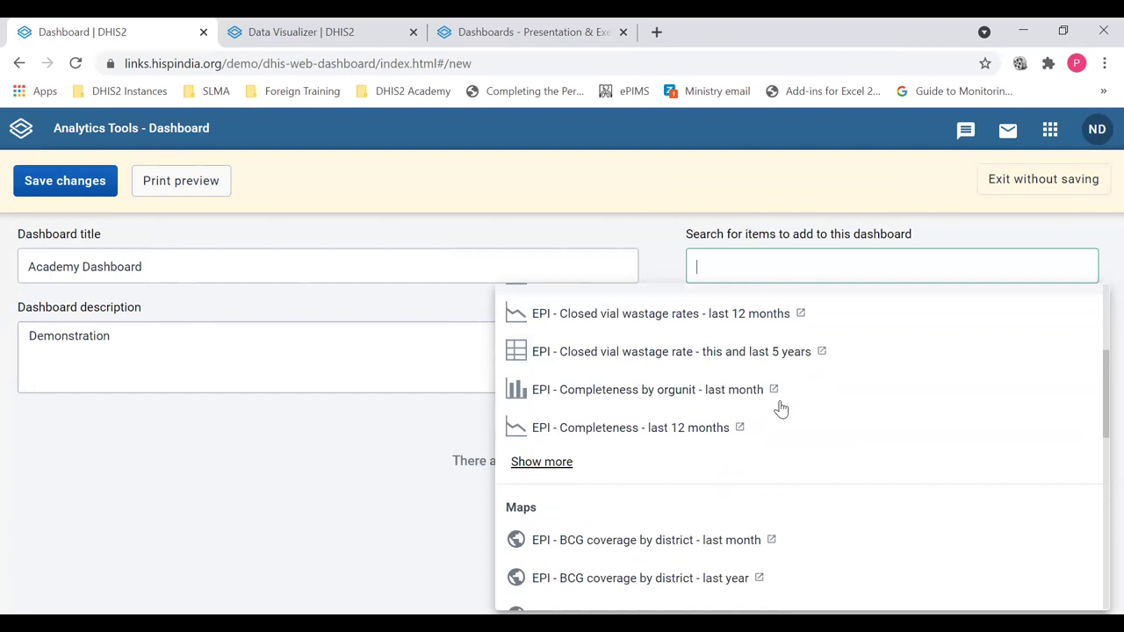
{"action": "scroll", "coordinate": [781, 408], "scroll_direction": "down", "scroll_amount": 2}
{"action": "scroll", "coordinate": [780, 406], "scroll_direction": "up", "scroll_amount": 8}
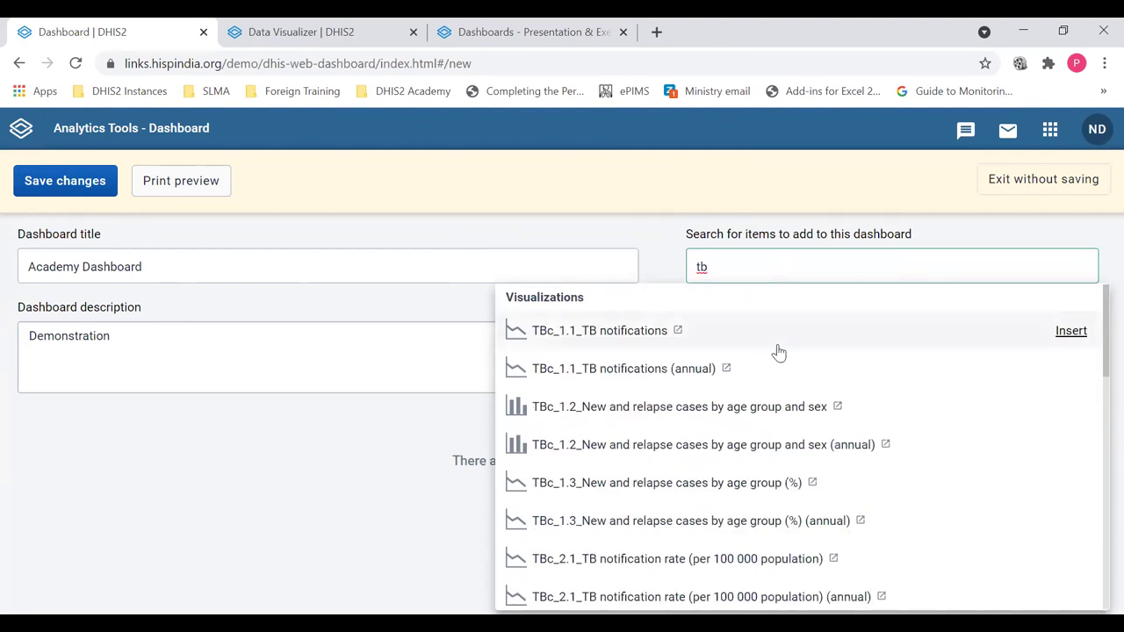
{"action": "scroll", "coordinate": [778, 352], "scroll_direction": "down", "scroll_amount": 5}
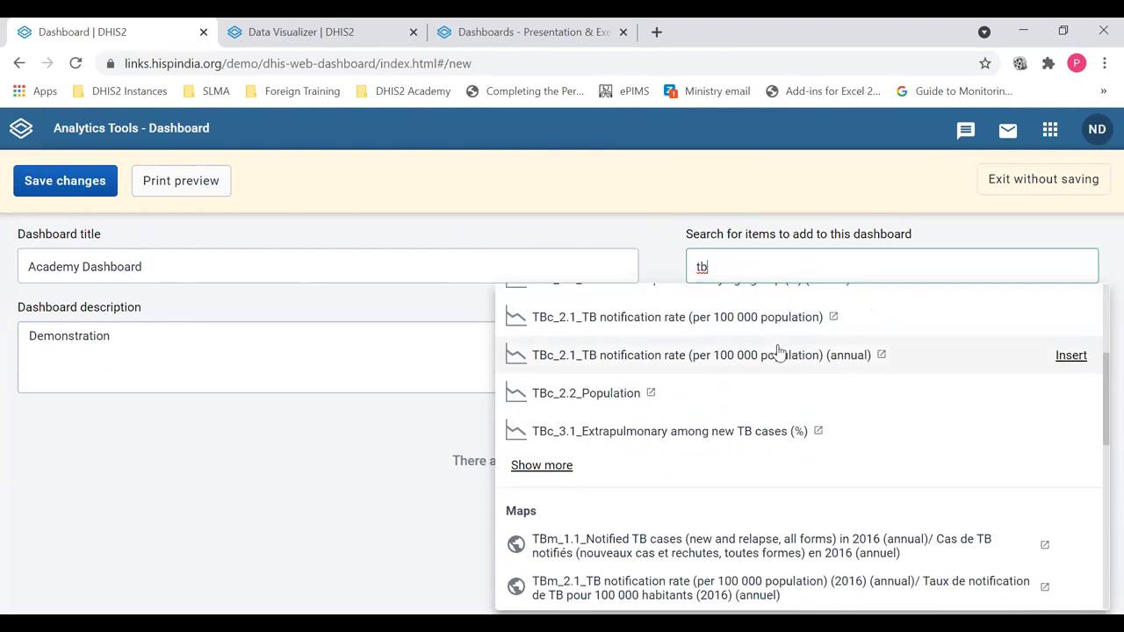
{"action": "scroll", "coordinate": [778, 351], "scroll_direction": "up", "scroll_amount": 5}
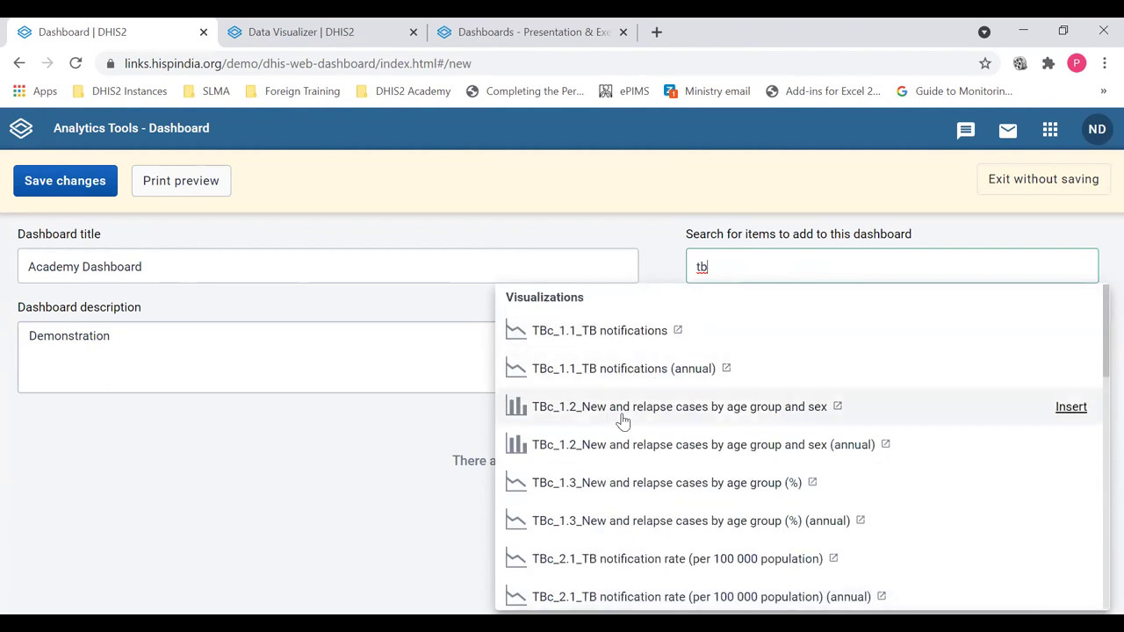
{"action": "left_click", "coordinate": [1070, 417]}
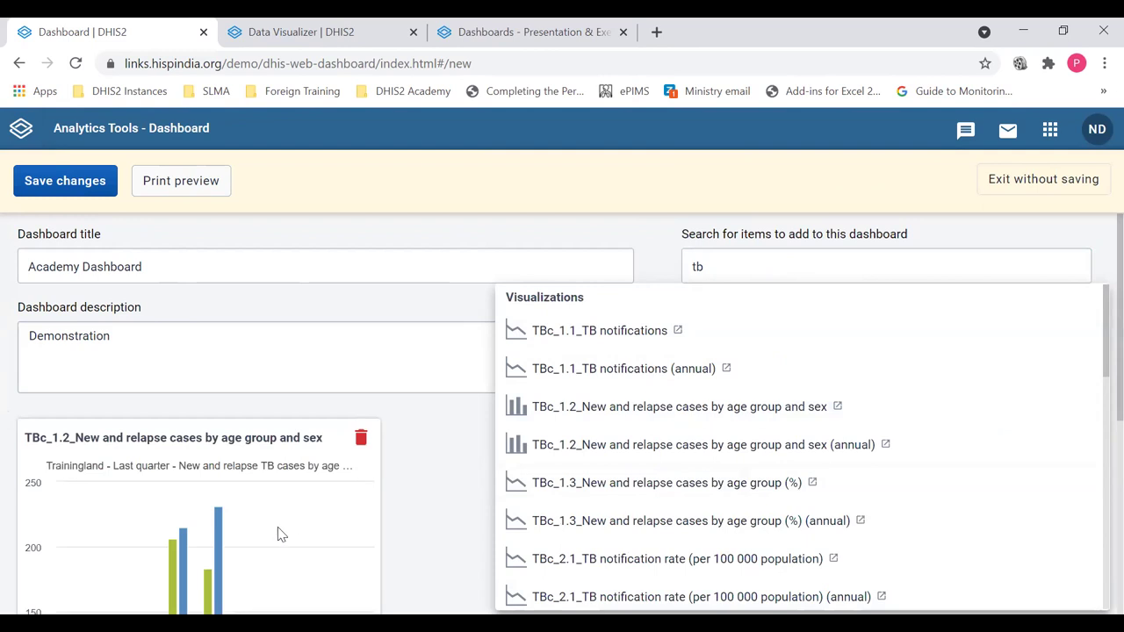
Step: Insert the TBm_1.1 Notified TB cases map from the expanded TB results
{"action": "key", "text": "BackSpace"}
{"action": "key", "text": "BackSpace"}
{"action": "left_click", "coordinate": [728, 271]}
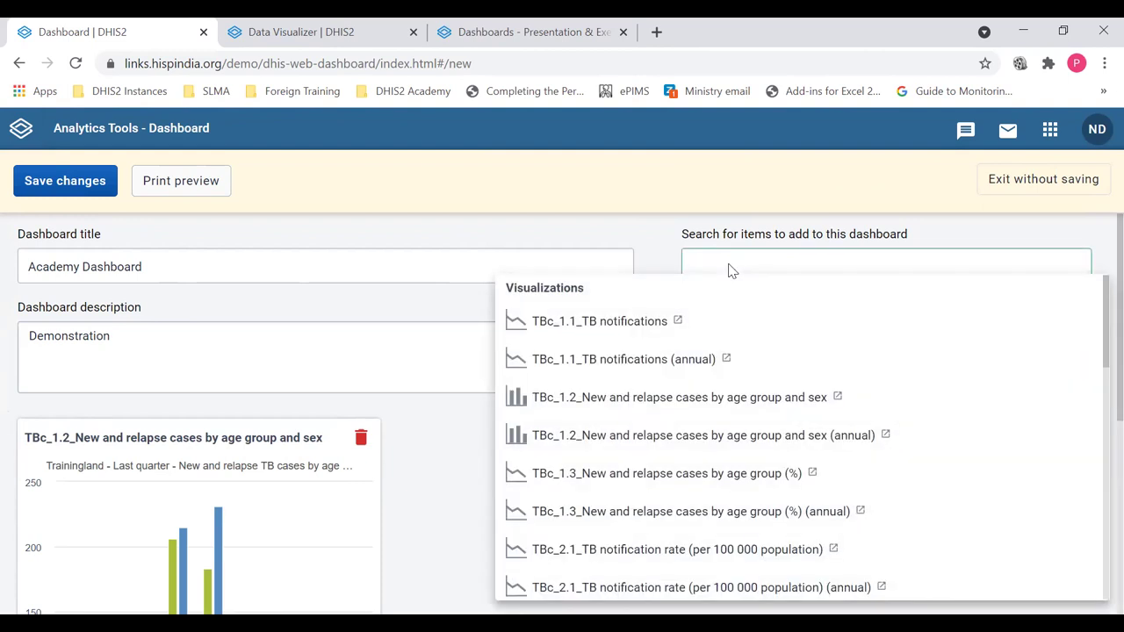
{"action": "scroll", "coordinate": [778, 413], "scroll_direction": "down", "scroll_amount": 2}
{"action": "scroll", "coordinate": [782, 413], "scroll_direction": "down", "scroll_amount": 2}
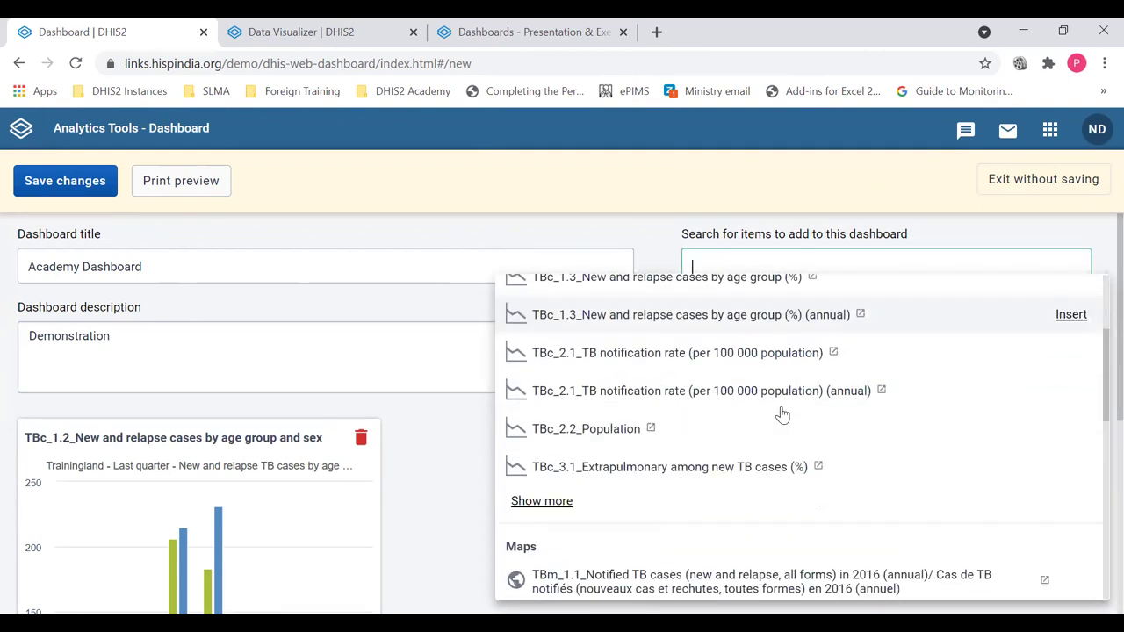
{"action": "scroll", "coordinate": [782, 414], "scroll_direction": "down", "scroll_amount": 2}
{"action": "scroll", "coordinate": [784, 412], "scroll_direction": "down", "scroll_amount": 2}
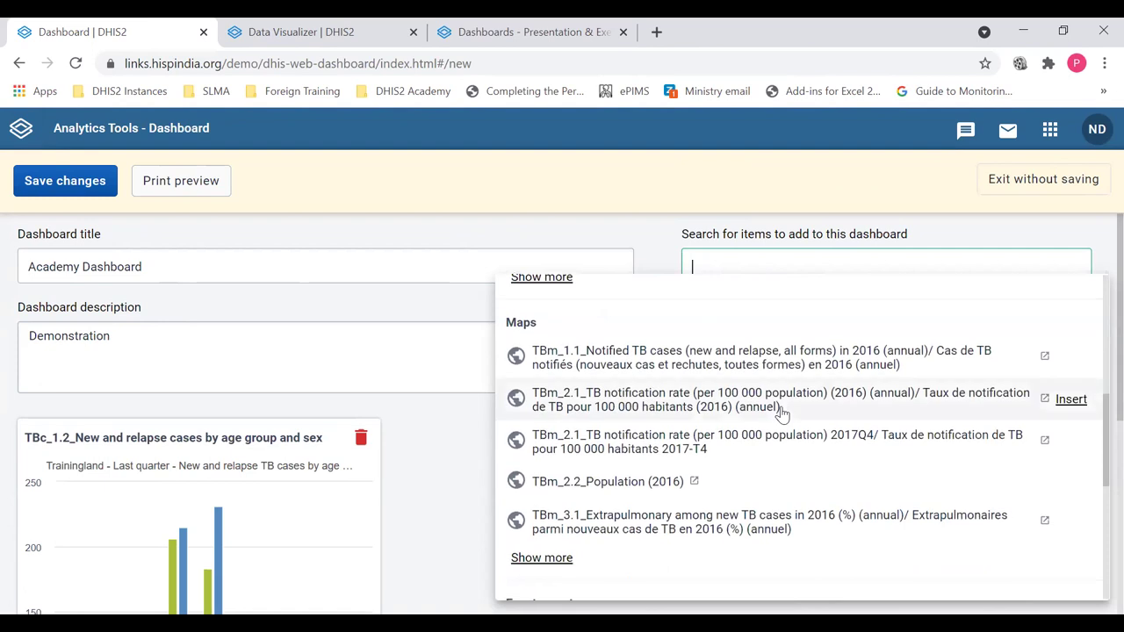
{"action": "scroll", "coordinate": [781, 414], "scroll_direction": "down", "scroll_amount": 2}
{"action": "scroll", "coordinate": [782, 413], "scroll_direction": "up", "scroll_amount": 6}
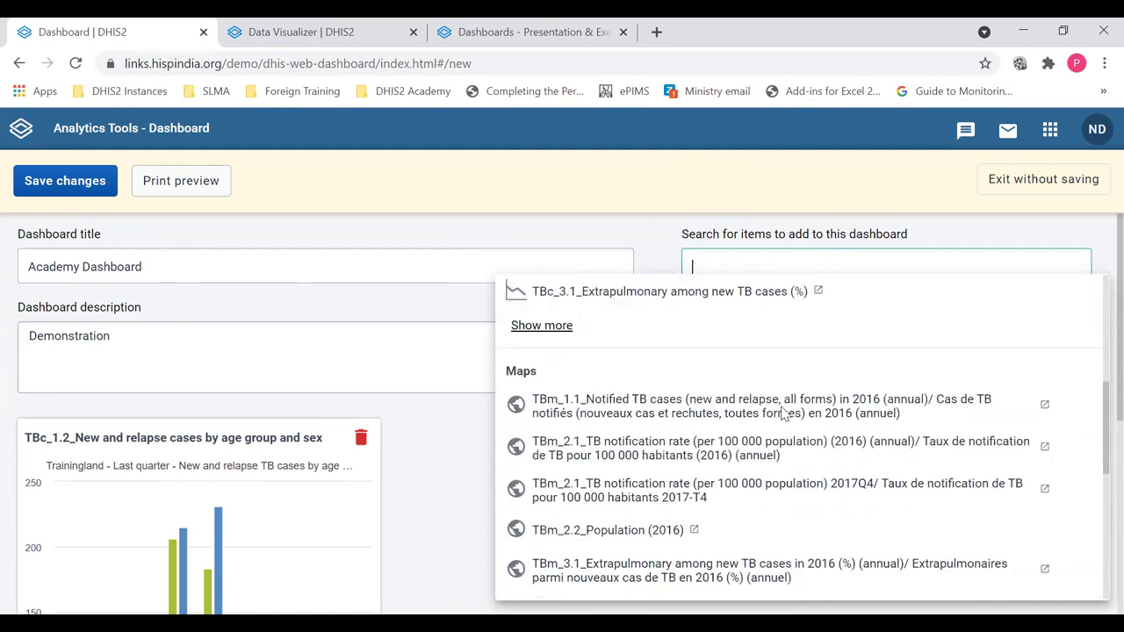
{"action": "scroll", "coordinate": [778, 414], "scroll_direction": "up", "scroll_amount": 1}
{"action": "scroll", "coordinate": [778, 410], "scroll_direction": "down", "scroll_amount": 2}
{"action": "left_click", "coordinate": [545, 489]}
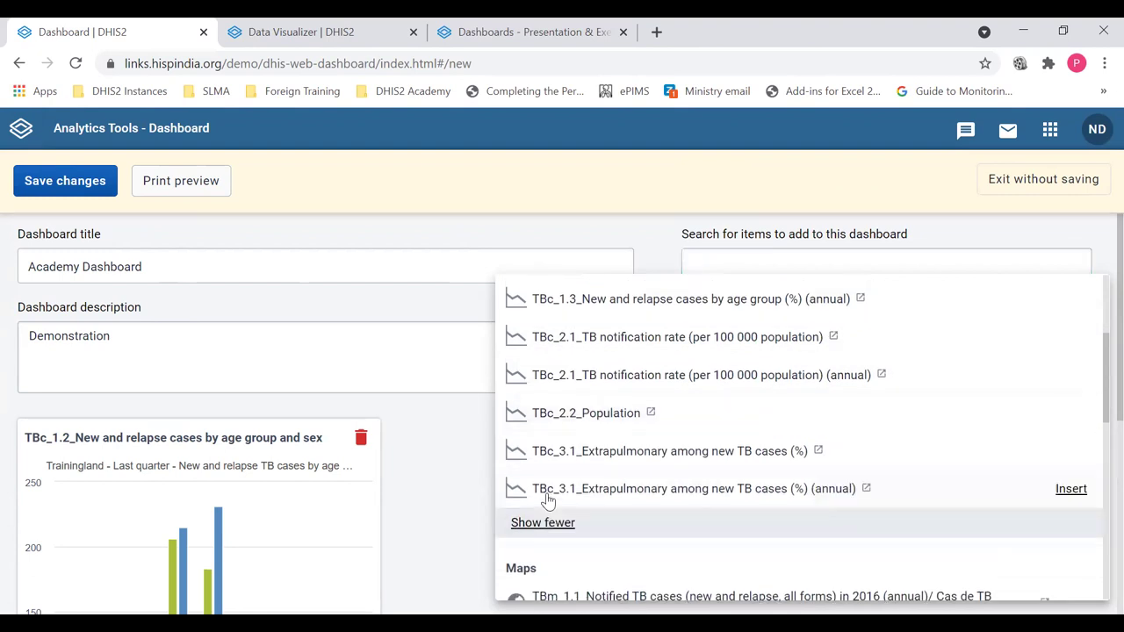
{"action": "scroll", "coordinate": [711, 481], "scroll_direction": "down", "scroll_amount": 5}
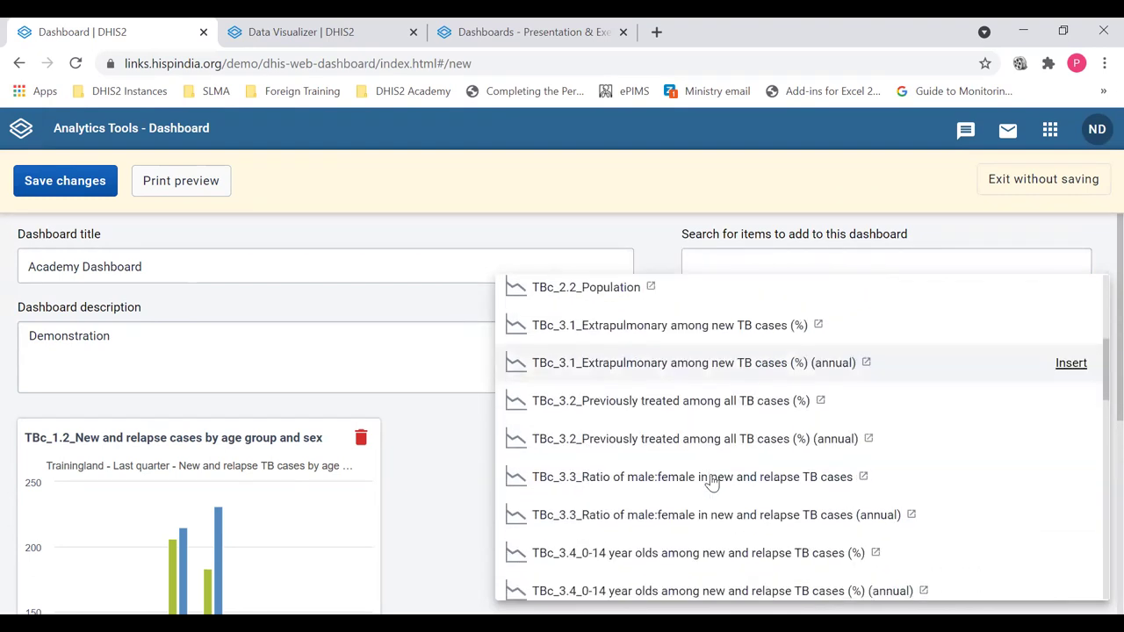
{"action": "scroll", "coordinate": [712, 480], "scroll_direction": "down", "scroll_amount": 2}
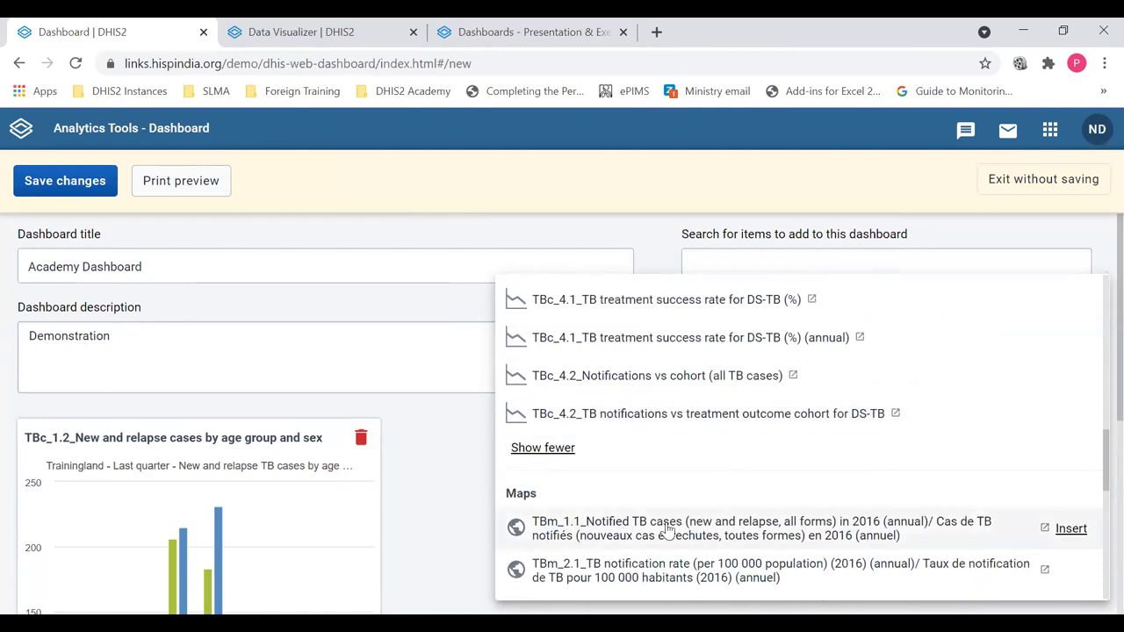
{"action": "left_click", "coordinate": [667, 533]}
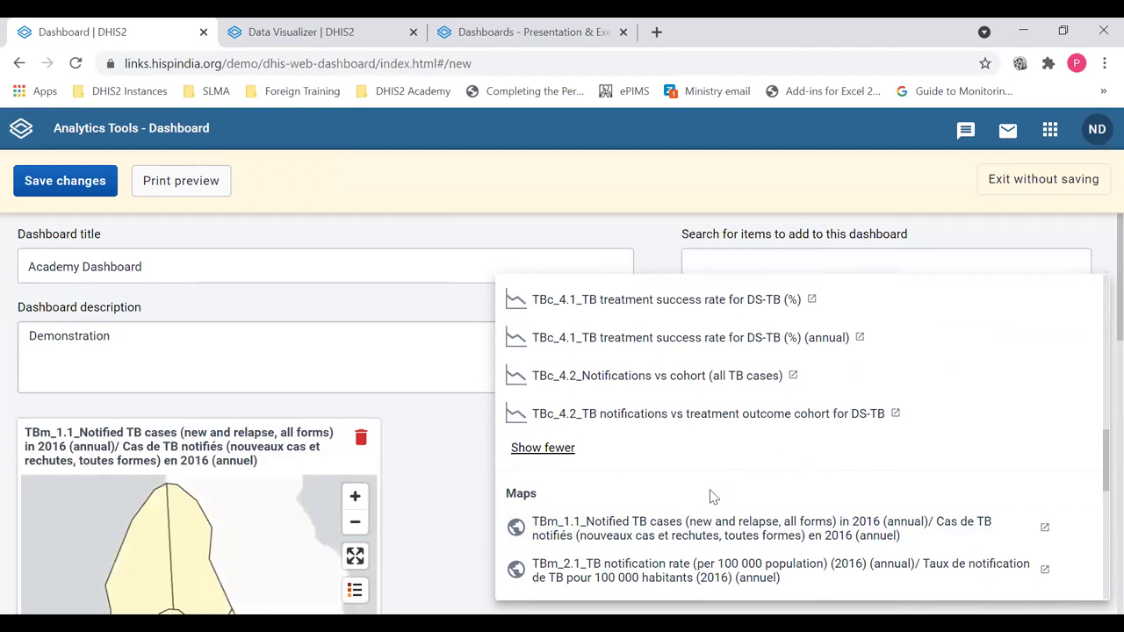
{"action": "scroll", "coordinate": [711, 494], "scroll_direction": "down", "scroll_amount": 6}
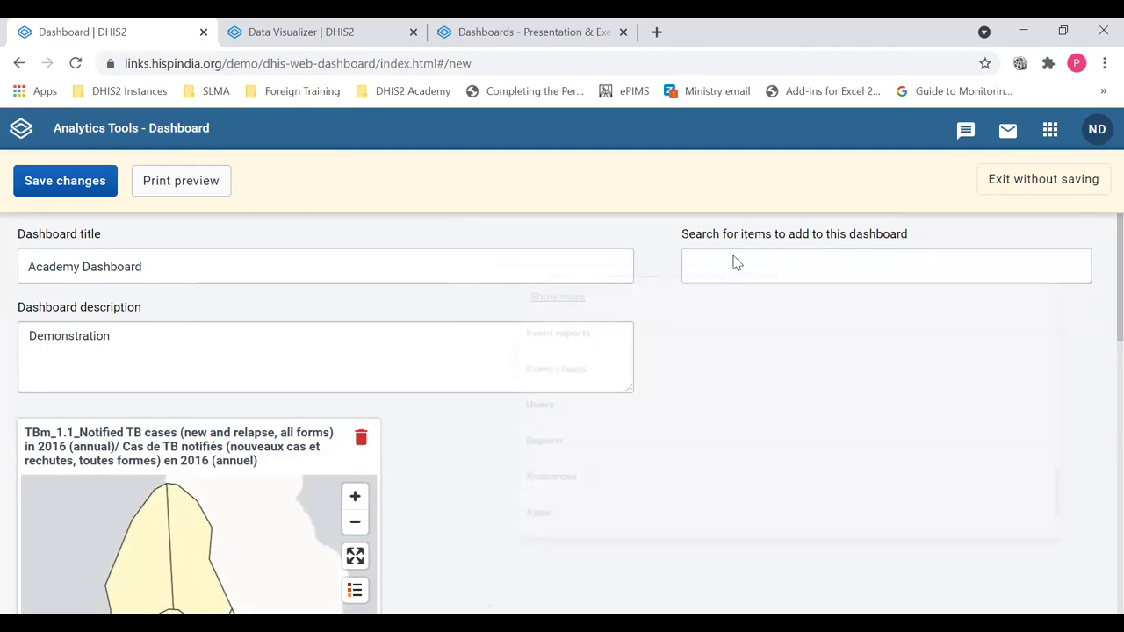
Step: Insert an empty Text box from the Additional items list
{"action": "left_click", "coordinate": [733, 270]}
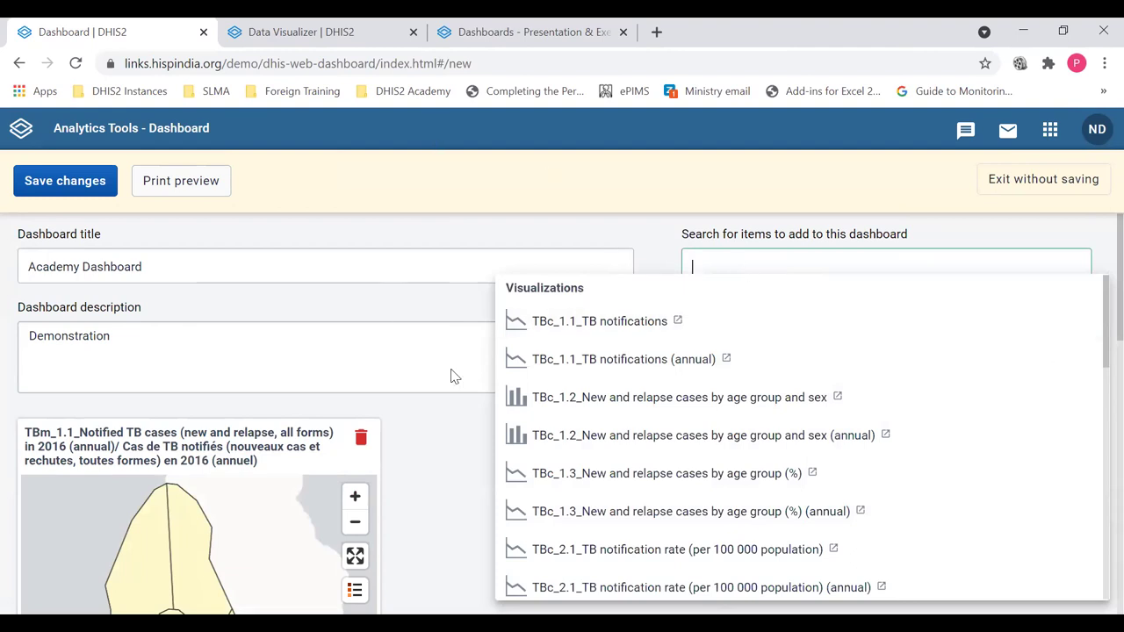
{"action": "scroll", "coordinate": [703, 393], "scroll_direction": "down", "scroll_amount": 3}
{"action": "scroll", "coordinate": [702, 394], "scroll_direction": "down", "scroll_amount": 5}
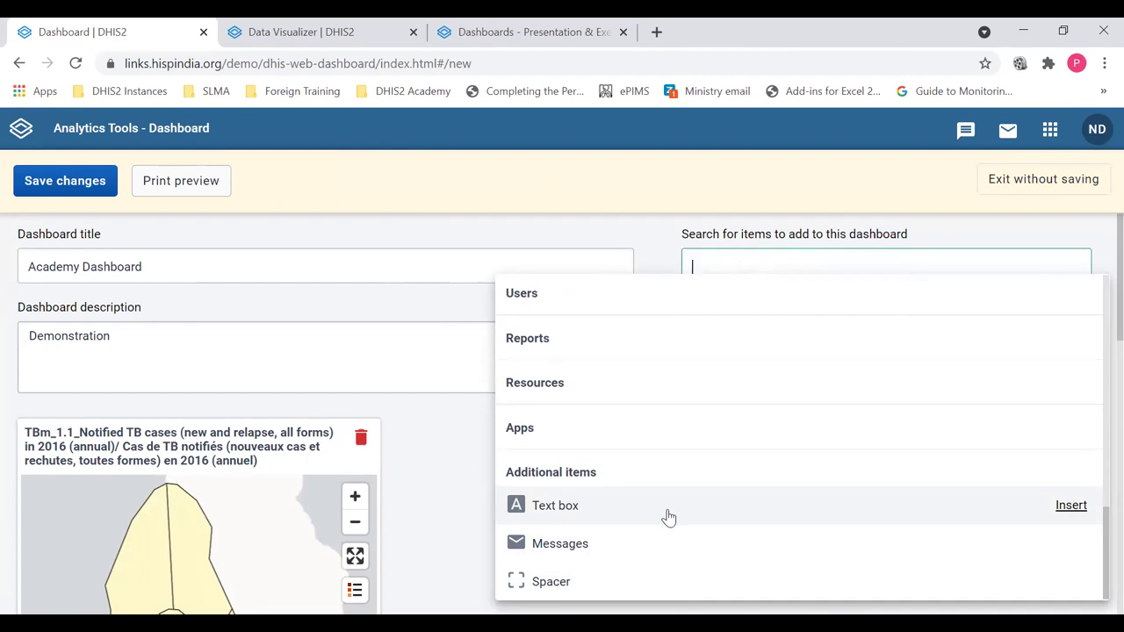
{"action": "left_click", "coordinate": [664, 518]}
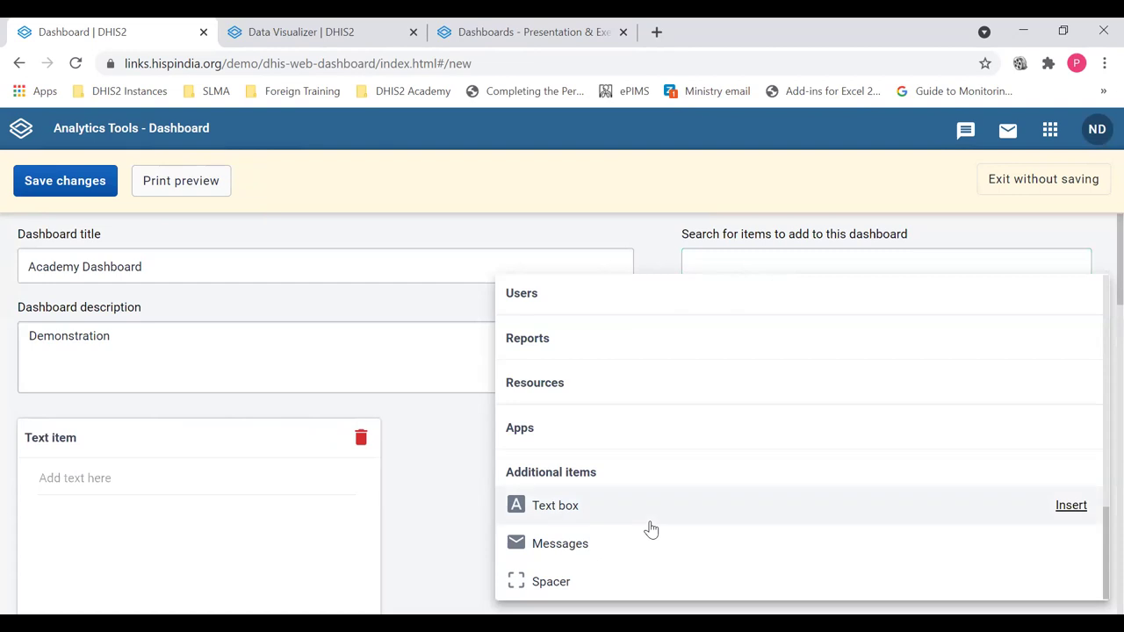
Step: Insert a Spacer item and close the list of addable items
{"action": "left_click", "coordinate": [584, 581]}
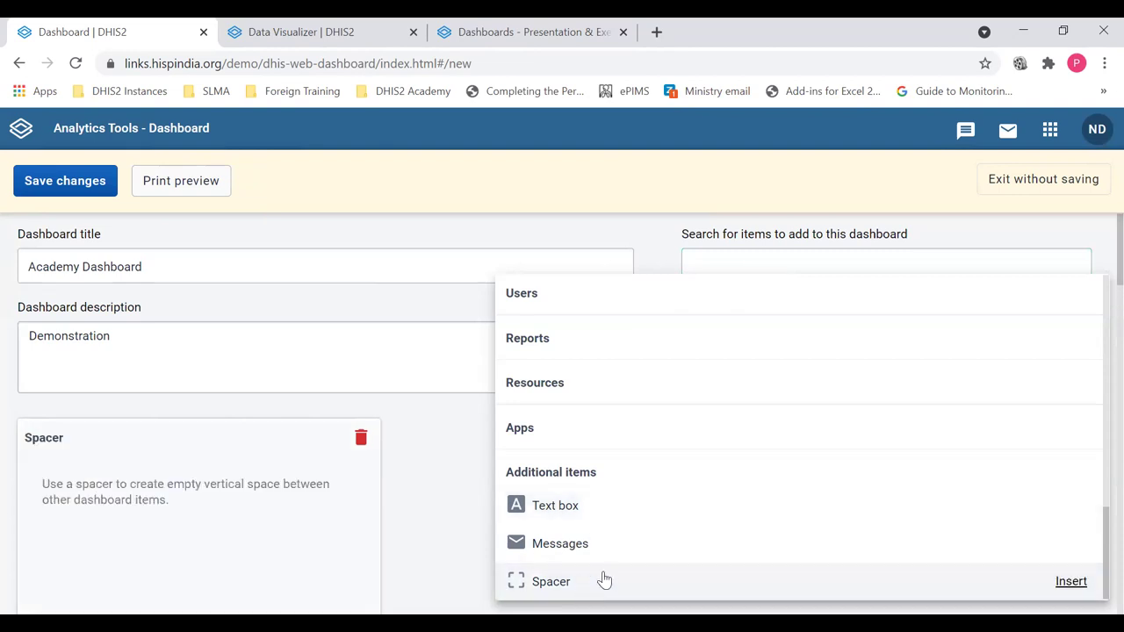
{"action": "left_click", "coordinate": [437, 520]}
{"action": "scroll", "coordinate": [740, 496], "scroll_direction": "down", "scroll_amount": 5}
{"action": "scroll", "coordinate": [740, 497], "scroll_direction": "down", "scroll_amount": 3}
{"action": "scroll", "coordinate": [740, 496], "scroll_direction": "up", "scroll_amount": 5}
{"action": "scroll", "coordinate": [740, 496], "scroll_direction": "up", "scroll_amount": 1}
{"action": "scroll", "coordinate": [740, 495], "scroll_direction": "down", "scroll_amount": 3}
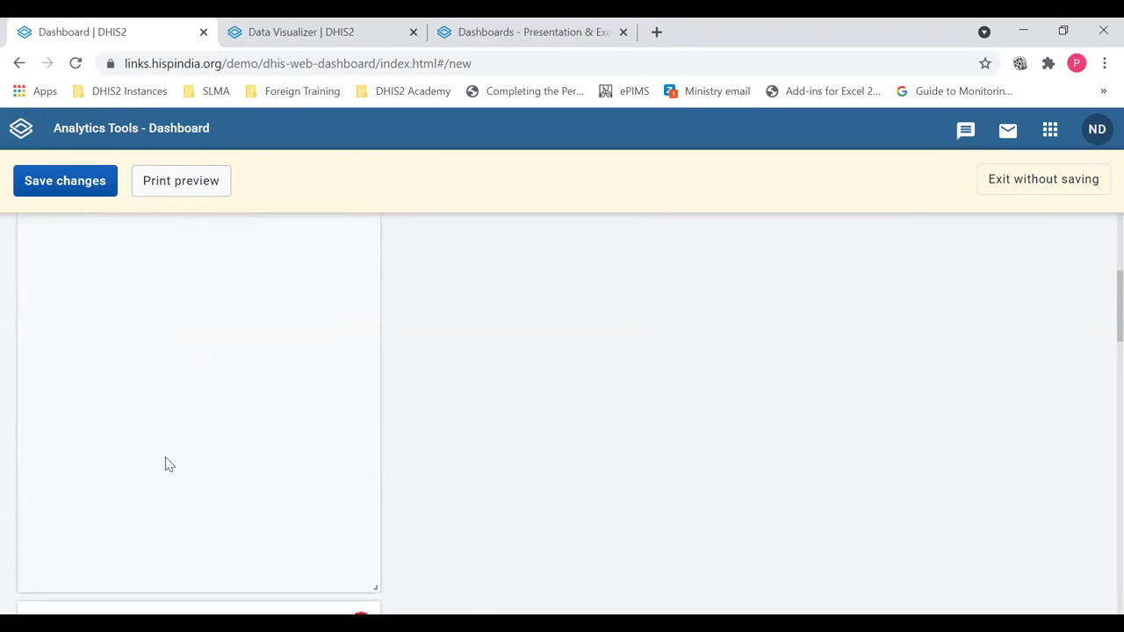
Step: Type 'TB' into the text item
{"action": "scroll", "coordinate": [166, 464], "scroll_direction": "up", "scroll_amount": 5}
{"action": "scroll", "coordinate": [317, 486], "scroll_direction": "down", "scroll_amount": 5}
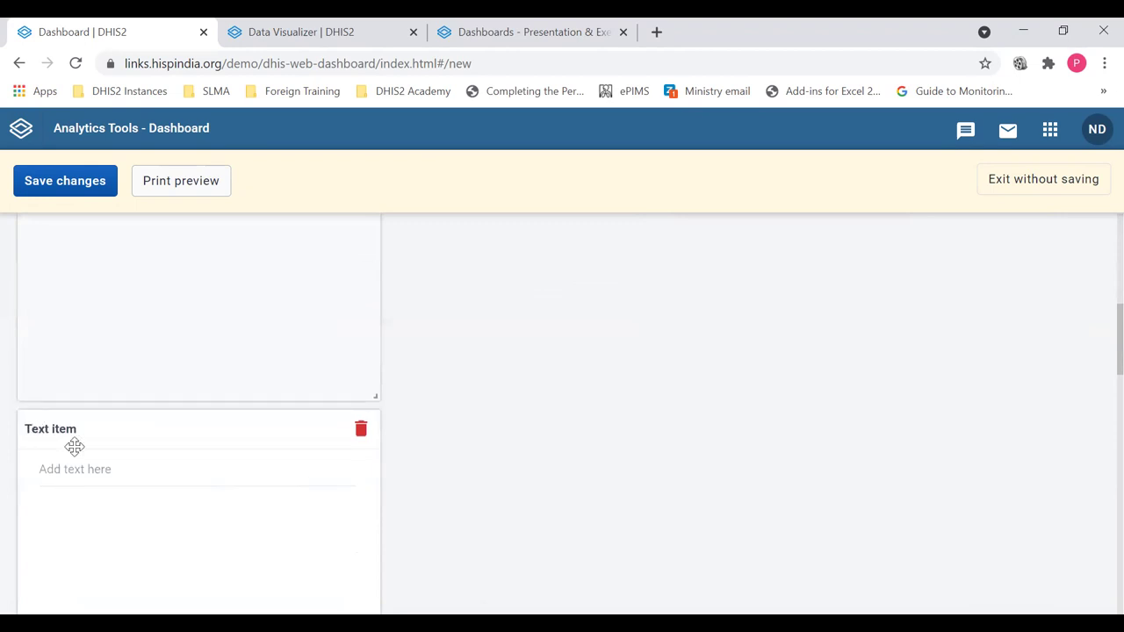
{"action": "left_click", "coordinate": [95, 471]}
{"action": "type", "text": "TB"}
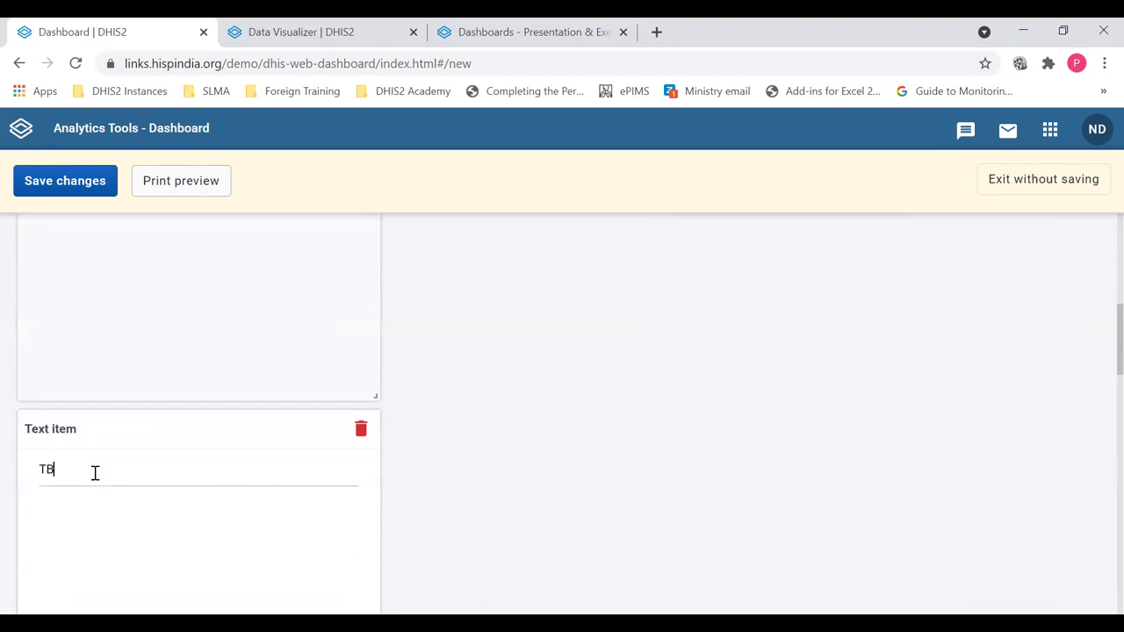
{"action": "left_click", "coordinate": [473, 476]}
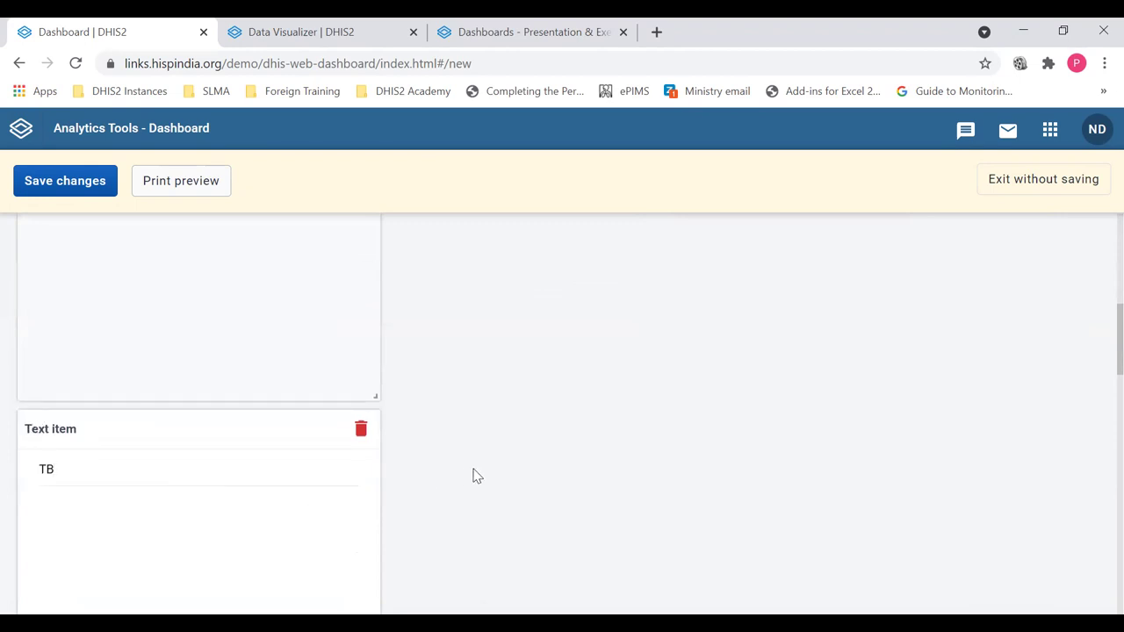
Step: Resize the text item into a near full-width short strip and move it above the TB map
{"action": "scroll", "coordinate": [472, 476], "scroll_direction": "down", "scroll_amount": 5}
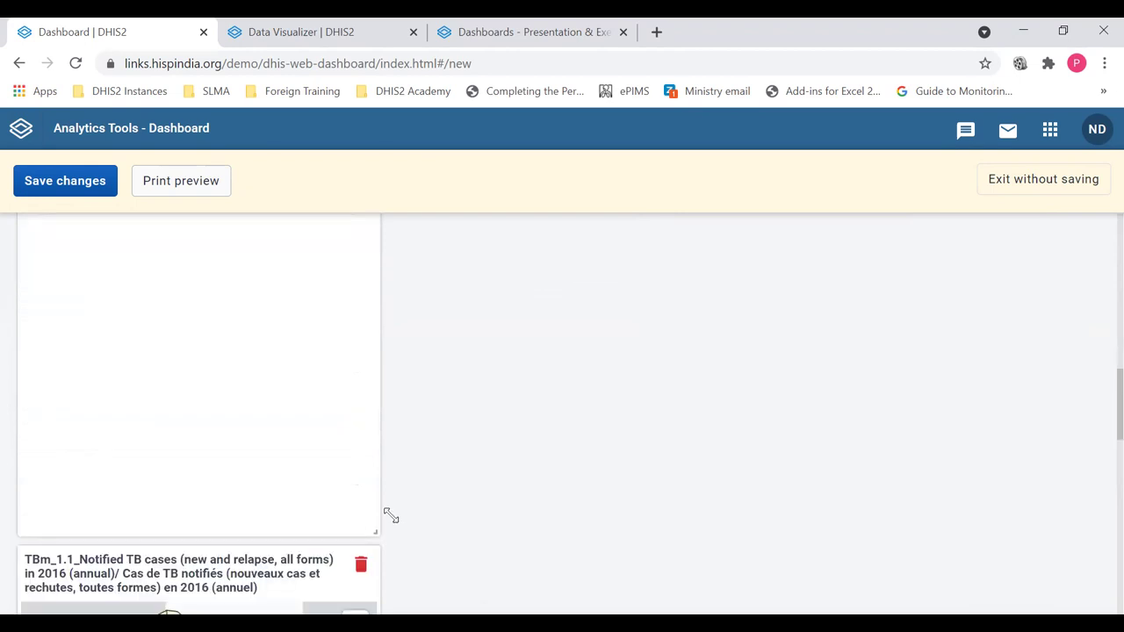
{"action": "left_click_drag", "start_coordinate": [376, 530], "coordinate": [992, 254]}
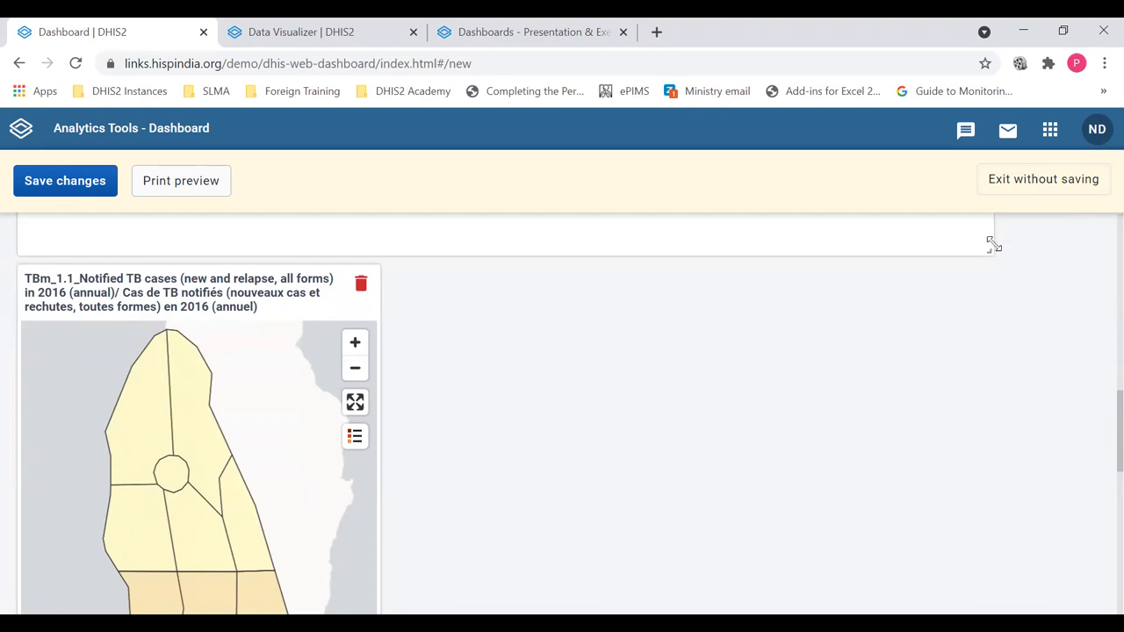
{"action": "left_click_drag", "start_coordinate": [988, 251], "coordinate": [1065, 440]}
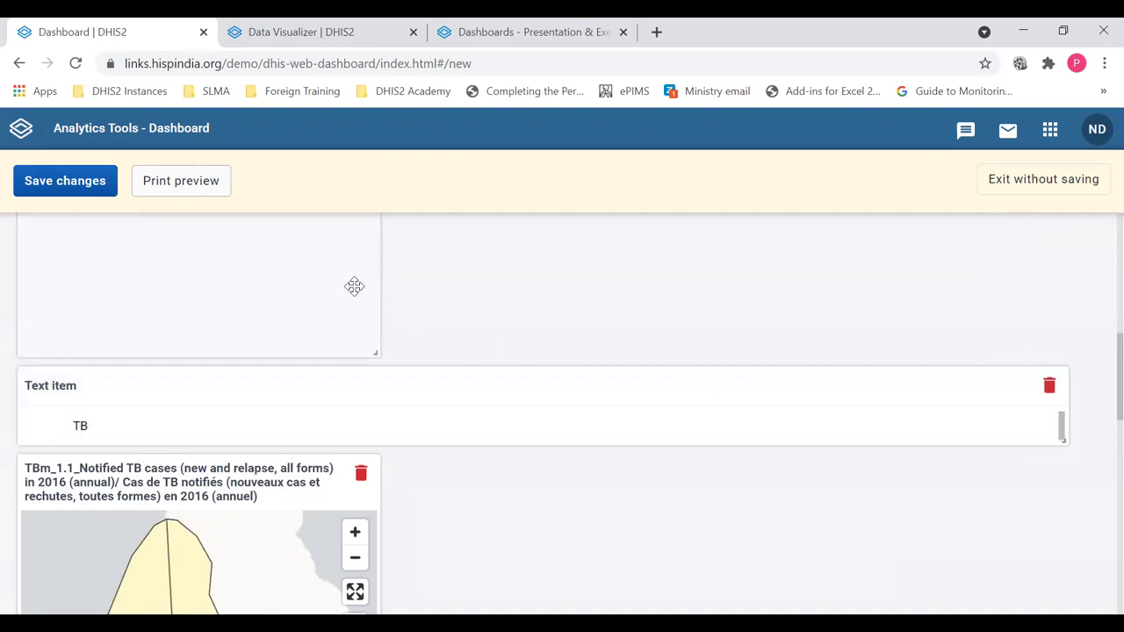
{"action": "left_click_drag", "start_coordinate": [421, 371], "coordinate": [403, 154]}
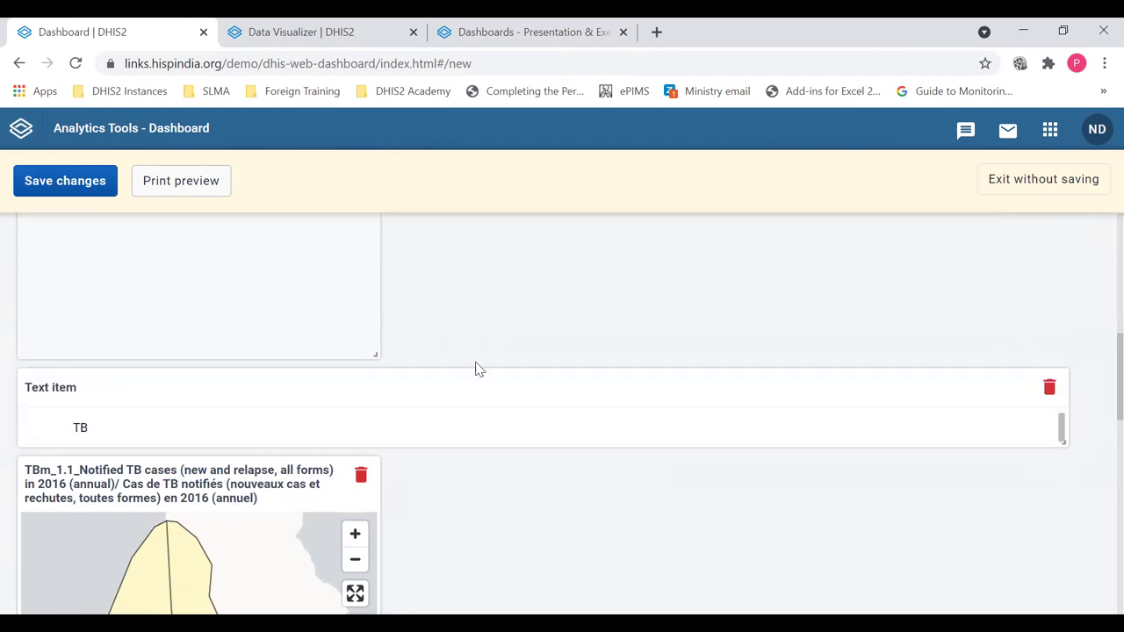
Step: Zoom out, widen and shorten the spacer, and move the TB map directly below the text item
{"action": "scroll", "coordinate": [477, 419], "scroll_direction": "up", "scroll_amount": 3}
{"action": "scroll", "coordinate": [477, 419], "scroll_direction": "down", "scroll_amount": 2}
{"action": "key", "text": "ctrl+minus"}
{"action": "key", "text": "ctrl+minus"}
{"action": "left_click_drag", "start_coordinate": [441, 399], "coordinate": [571, 416]}
{"action": "scroll", "coordinate": [562, 419], "scroll_direction": "down", "scroll_amount": 2}
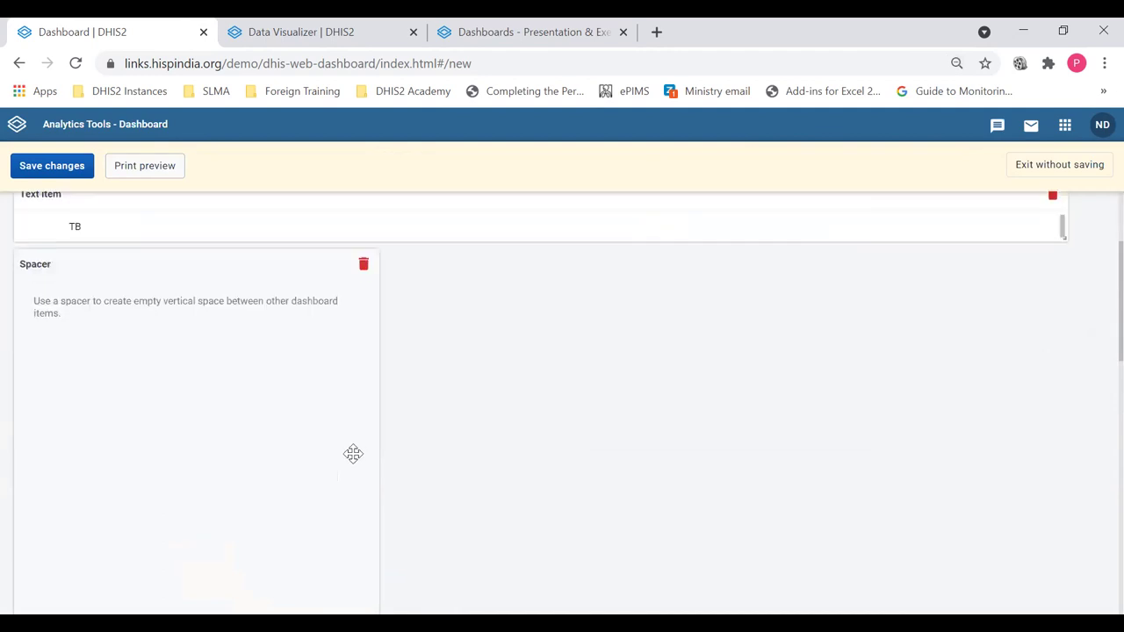
{"action": "scroll", "coordinate": [369, 465], "scroll_direction": "down", "scroll_amount": 3}
{"action": "left_click_drag", "start_coordinate": [370, 384], "coordinate": [970, 279]}
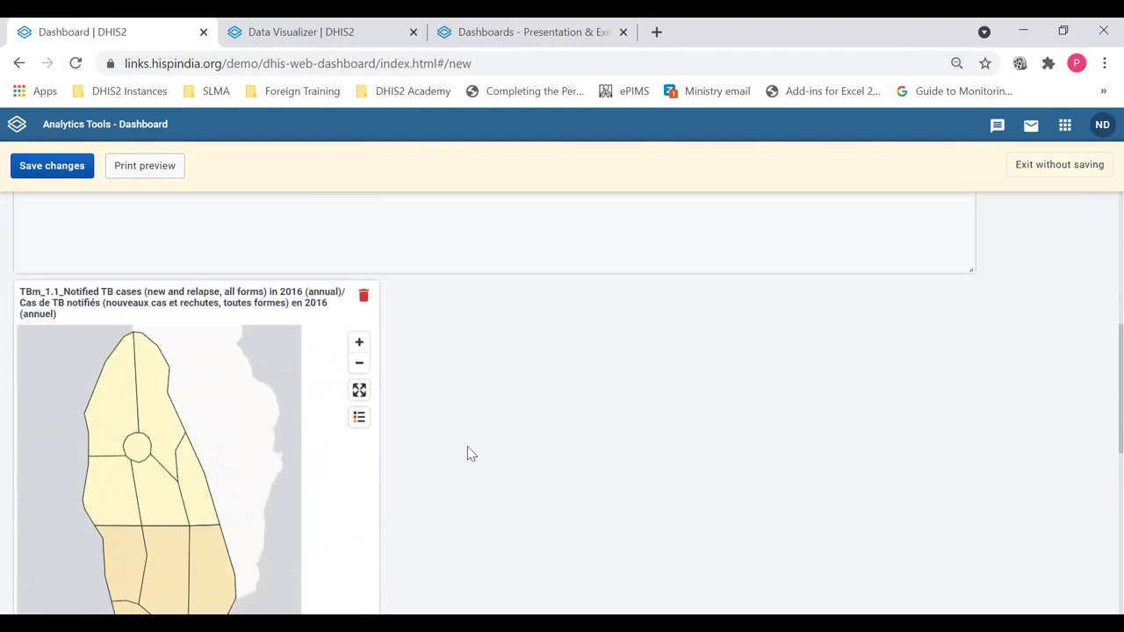
{"action": "scroll", "coordinate": [557, 446], "scroll_direction": "up", "scroll_amount": 3}
{"action": "left_click_drag", "start_coordinate": [281, 554], "coordinate": [279, 261]}
Step: Place the TB bar chart beside the map, make it wider and shorter, and shorten the bottom spacer
{"action": "scroll", "coordinate": [436, 376], "scroll_direction": "down", "scroll_amount": 3}
{"action": "scroll", "coordinate": [435, 376], "scroll_direction": "up", "scroll_amount": 5}
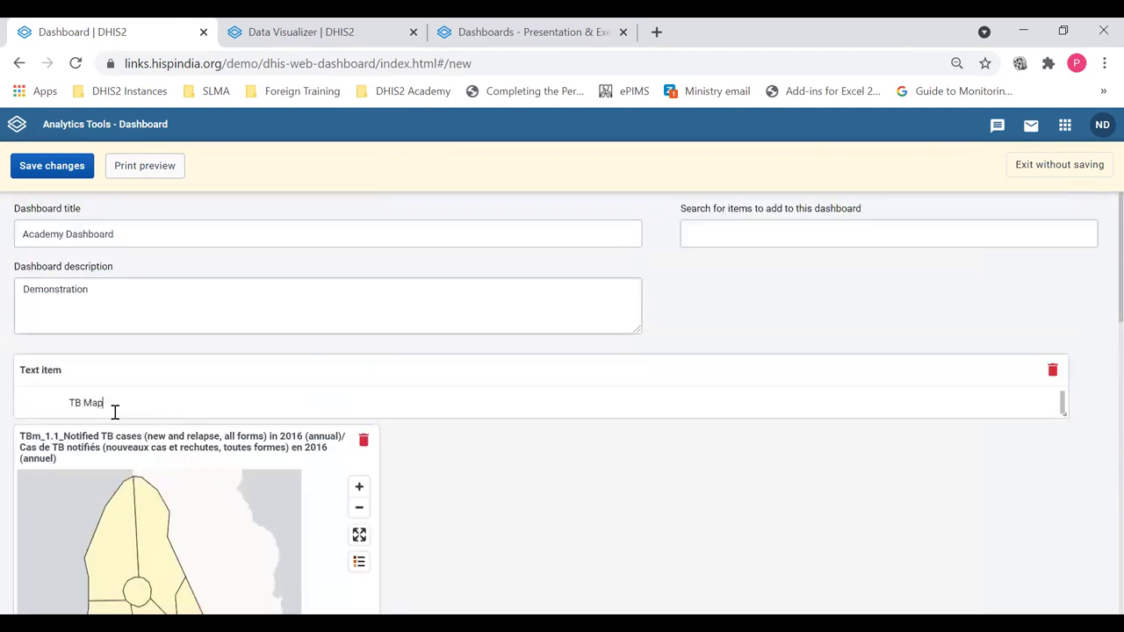
{"action": "scroll", "coordinate": [406, 495], "scroll_direction": "down", "scroll_amount": 3}
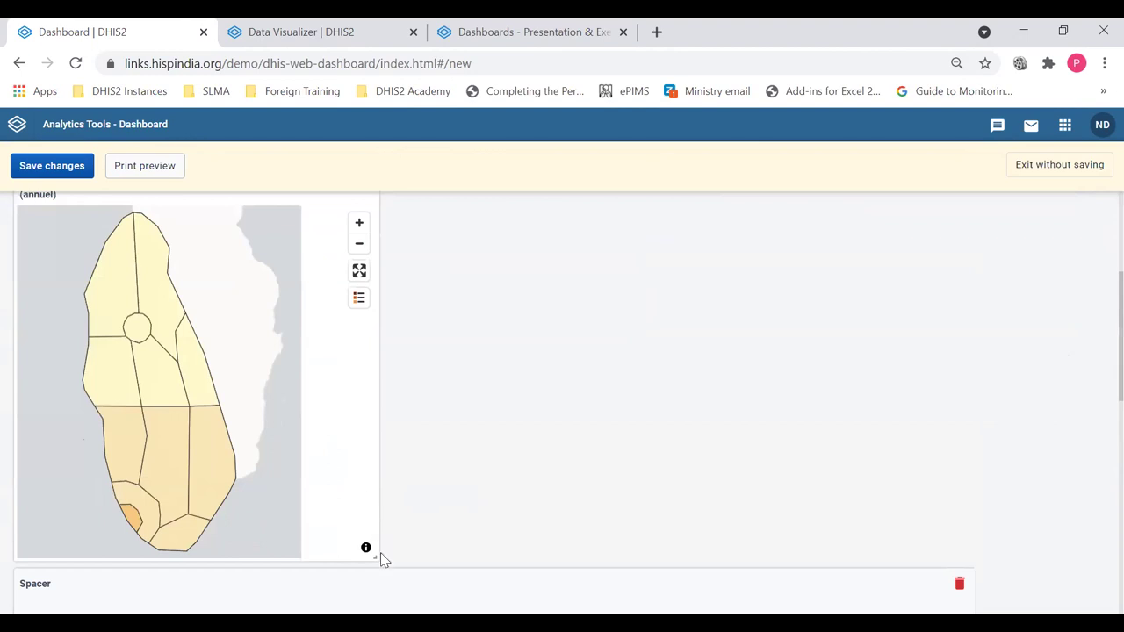
{"action": "left_click_drag", "start_coordinate": [369, 550], "coordinate": [530, 521]}
{"action": "scroll", "coordinate": [530, 522], "scroll_direction": "down", "scroll_amount": 4}
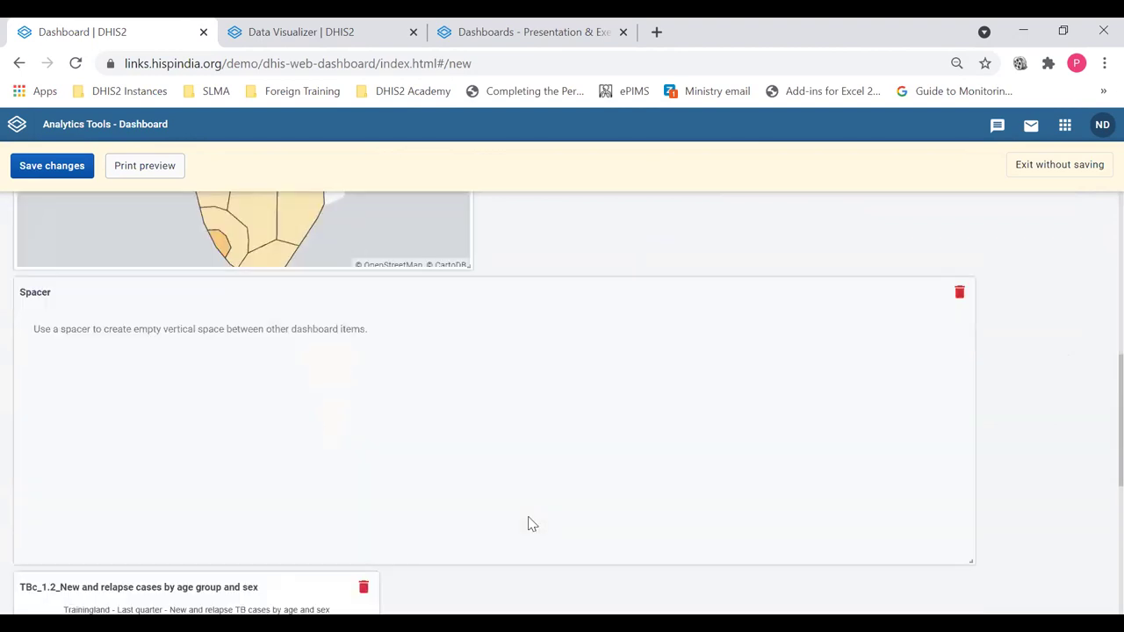
{"action": "scroll", "coordinate": [301, 506], "scroll_direction": "up", "scroll_amount": 1}
{"action": "left_click_drag", "start_coordinate": [252, 579], "coordinate": [709, 454]}
{"action": "scroll", "coordinate": [744, 479], "scroll_direction": "down", "scroll_amount": 3}
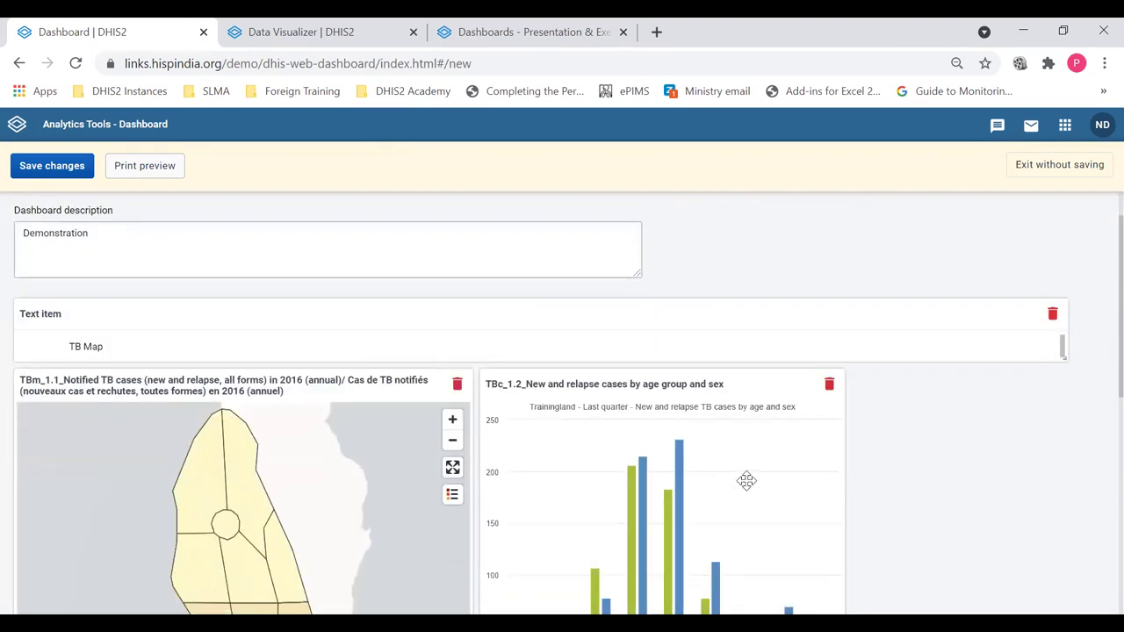
{"action": "left_click_drag", "start_coordinate": [843, 470], "coordinate": [860, 449]}
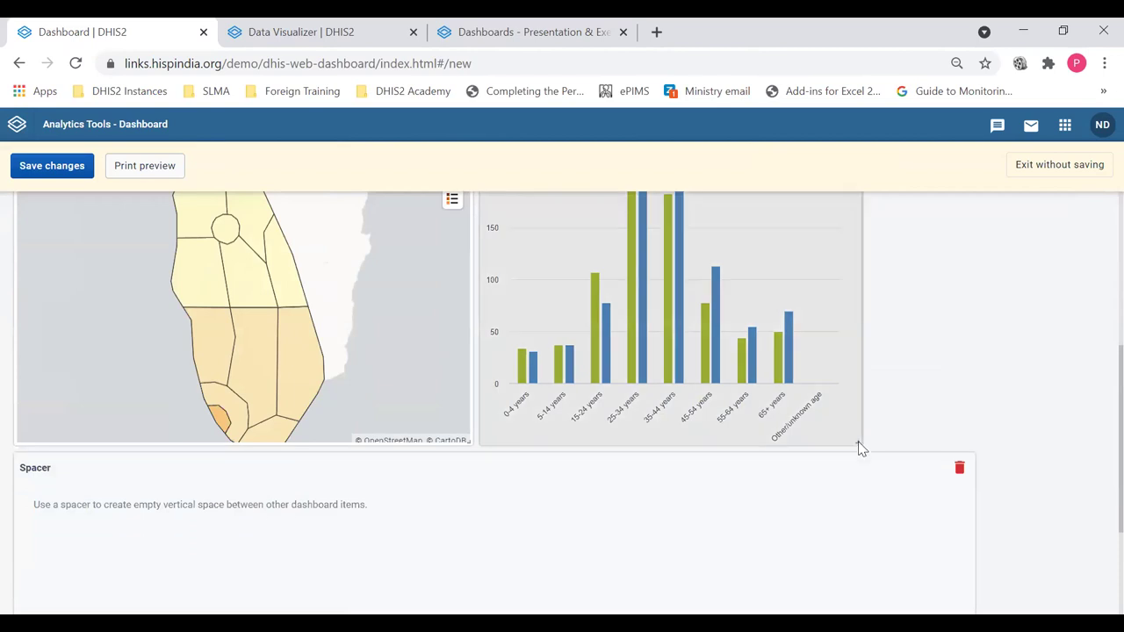
{"action": "scroll", "coordinate": [469, 351], "scroll_direction": "down", "scroll_amount": 3}
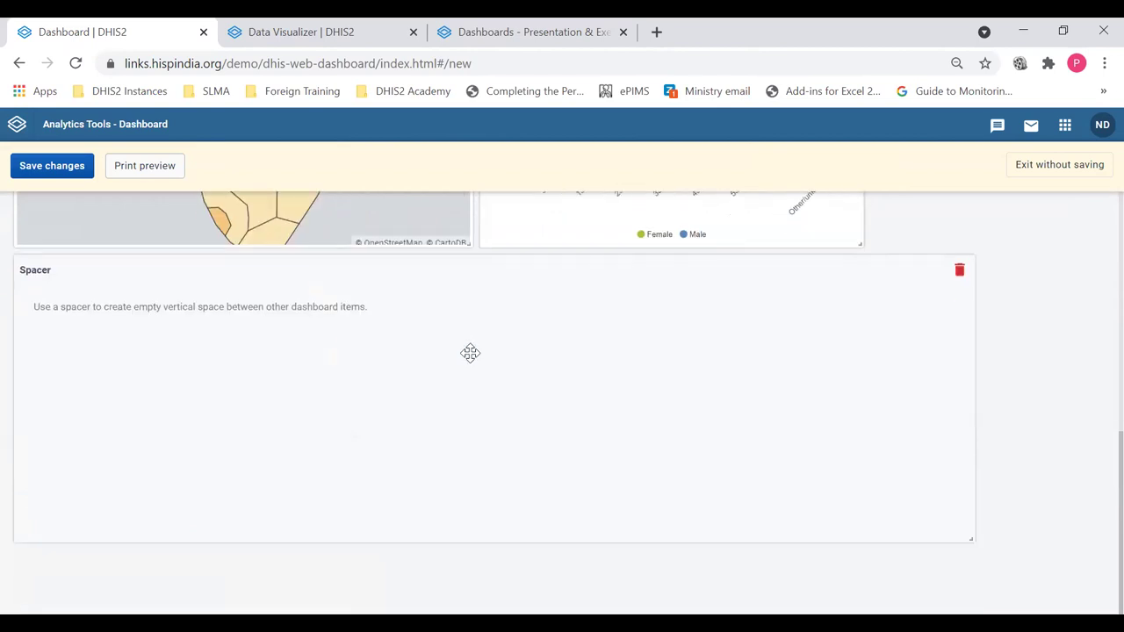
{"action": "mouse_move", "coordinate": [970, 536]}
{"action": "left_mouse_down"}
{"action": "mouse_move", "coordinate": [941, 419]}
{"action": "mouse_move", "coordinate": [956, 520]}
{"action": "left_mouse_up"}
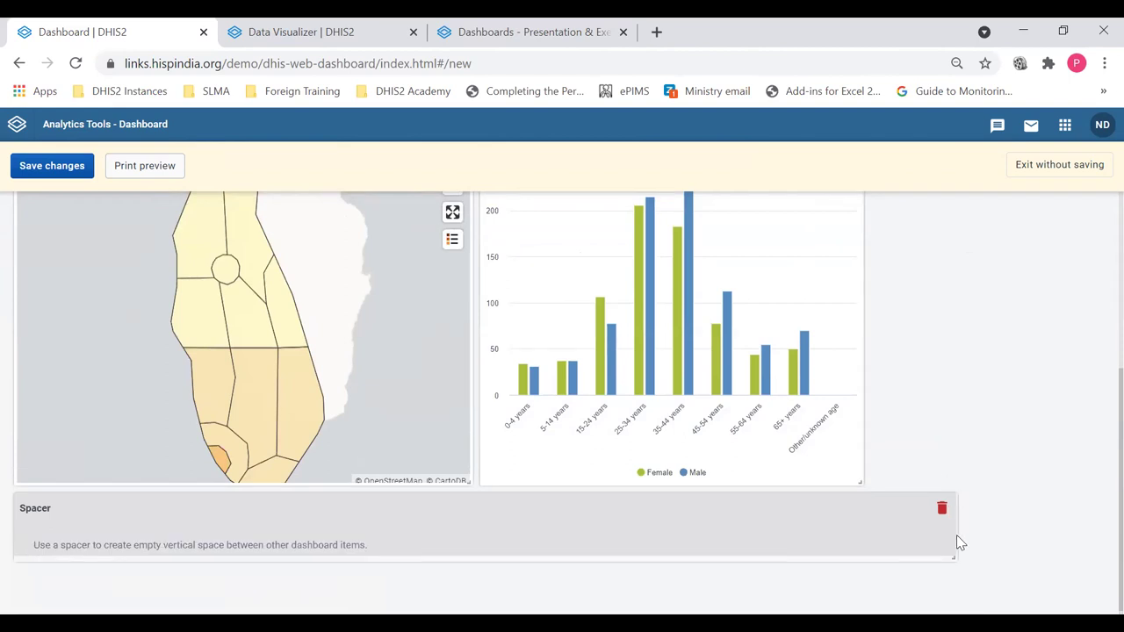
{"action": "scroll", "coordinate": [1028, 369], "scroll_direction": "up", "scroll_amount": 4}
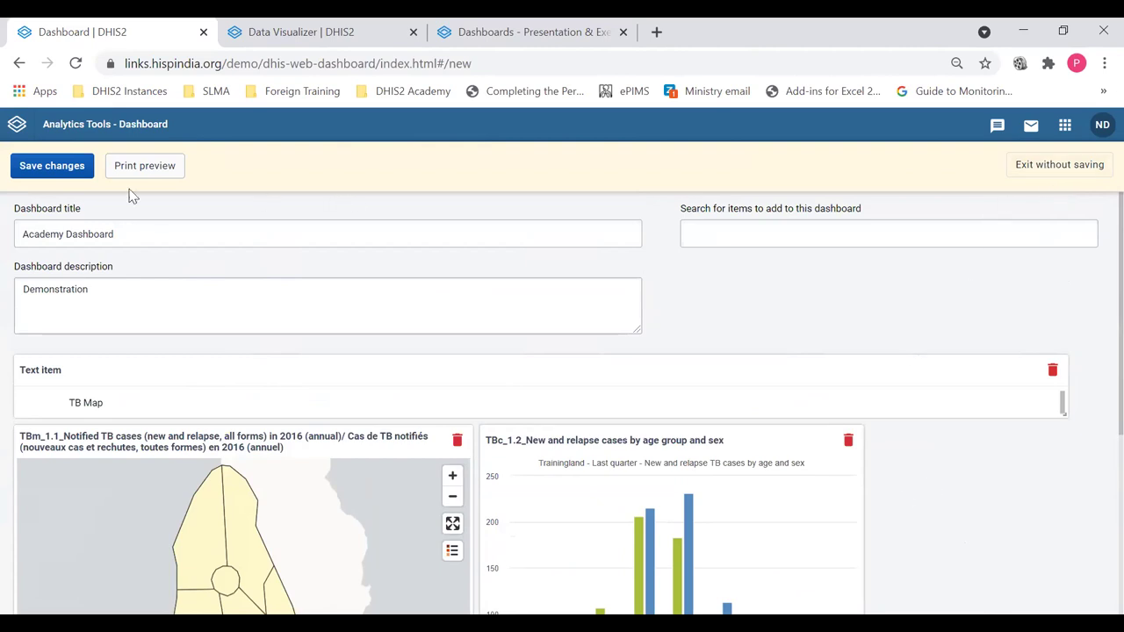
Step: Save the layout and review the TB Map note, TB map and age-sex bar chart
{"action": "left_click", "coordinate": [72, 172]}
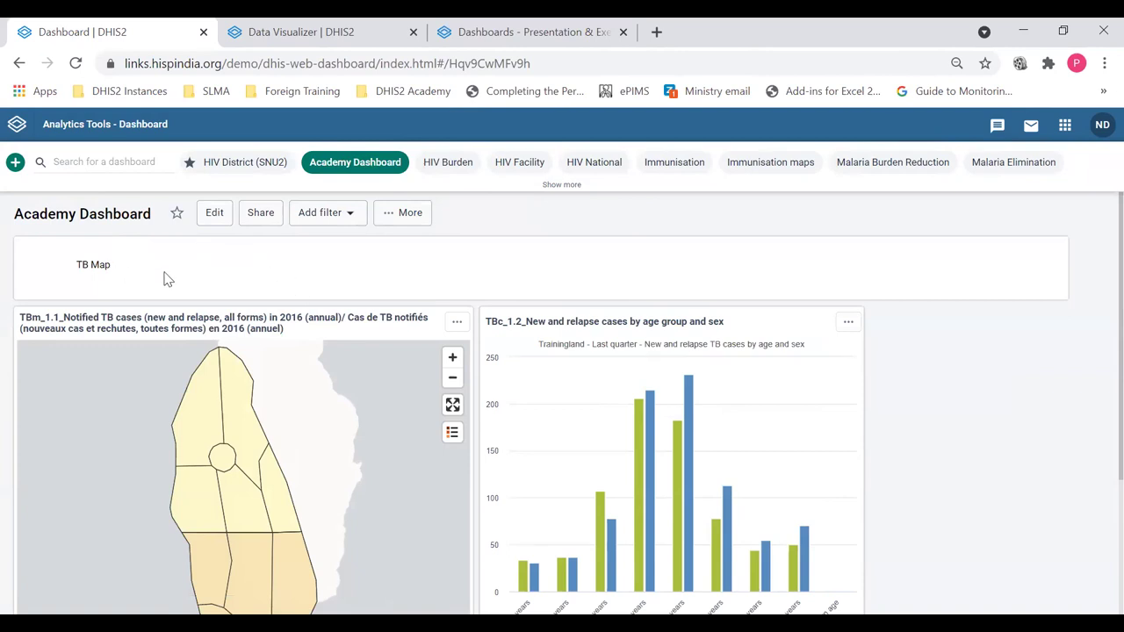
{"action": "scroll", "coordinate": [153, 265], "scroll_direction": "down", "scroll_amount": 1}
{"action": "scroll", "coordinate": [183, 276], "scroll_direction": "up", "scroll_amount": 1}
{"action": "scroll", "coordinate": [271, 321], "scroll_direction": "down", "scroll_amount": 2}
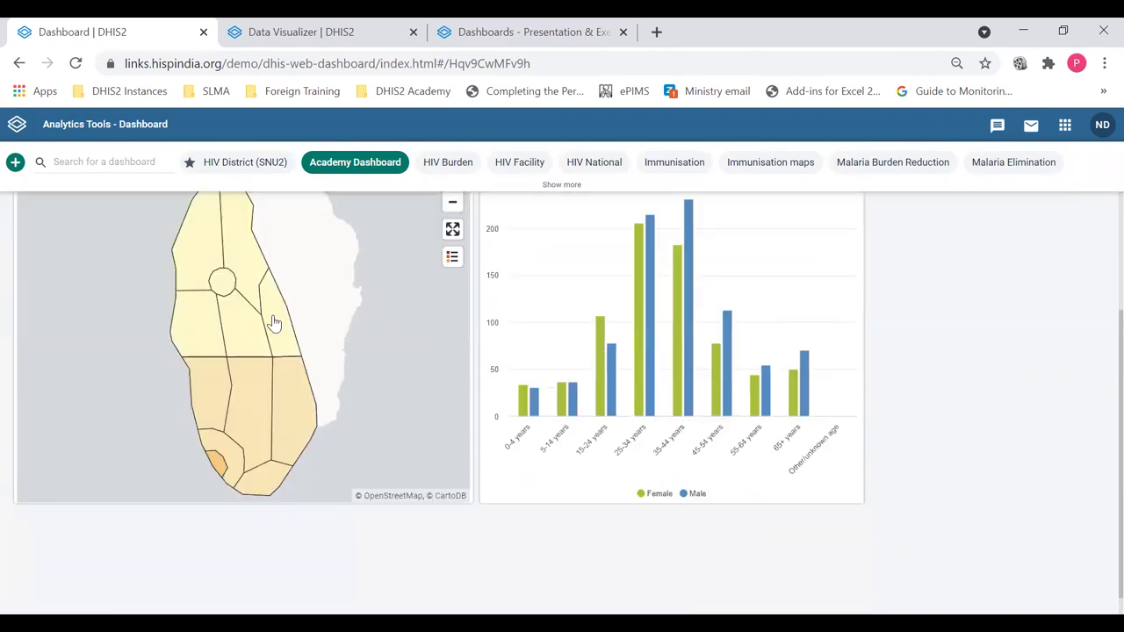
{"action": "mouse_move", "coordinate": [553, 399]}
{"action": "scroll", "coordinate": [553, 399], "scroll_direction": "down", "scroll_amount": 1}
{"action": "scroll", "coordinate": [587, 426], "scroll_direction": "up", "scroll_amount": 2}
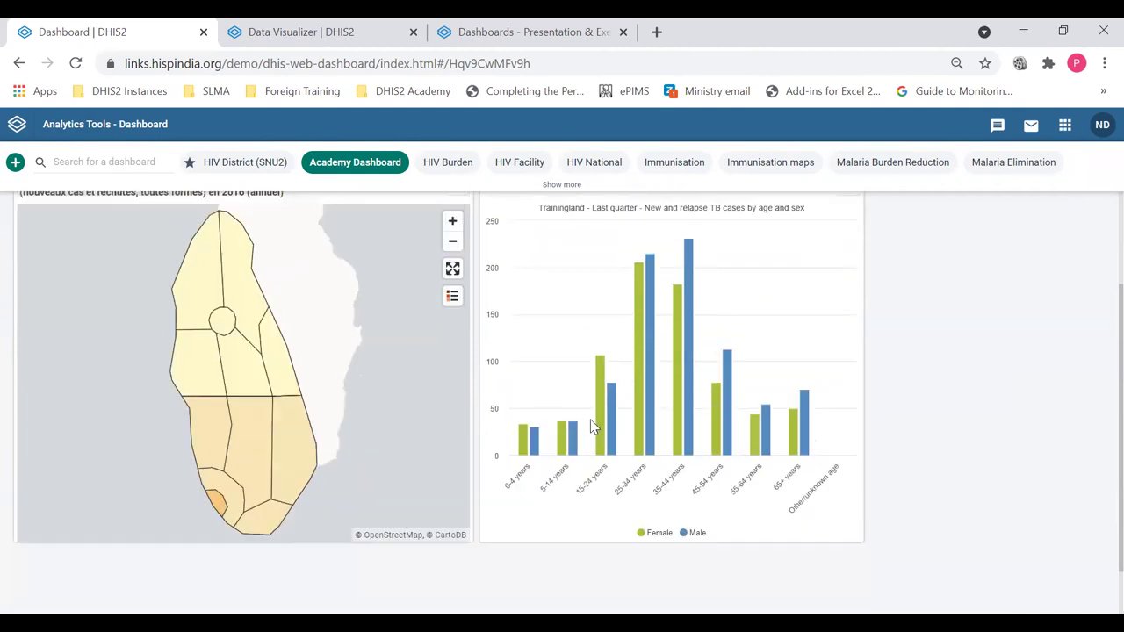
{"action": "mouse_move", "coordinate": [650, 402]}
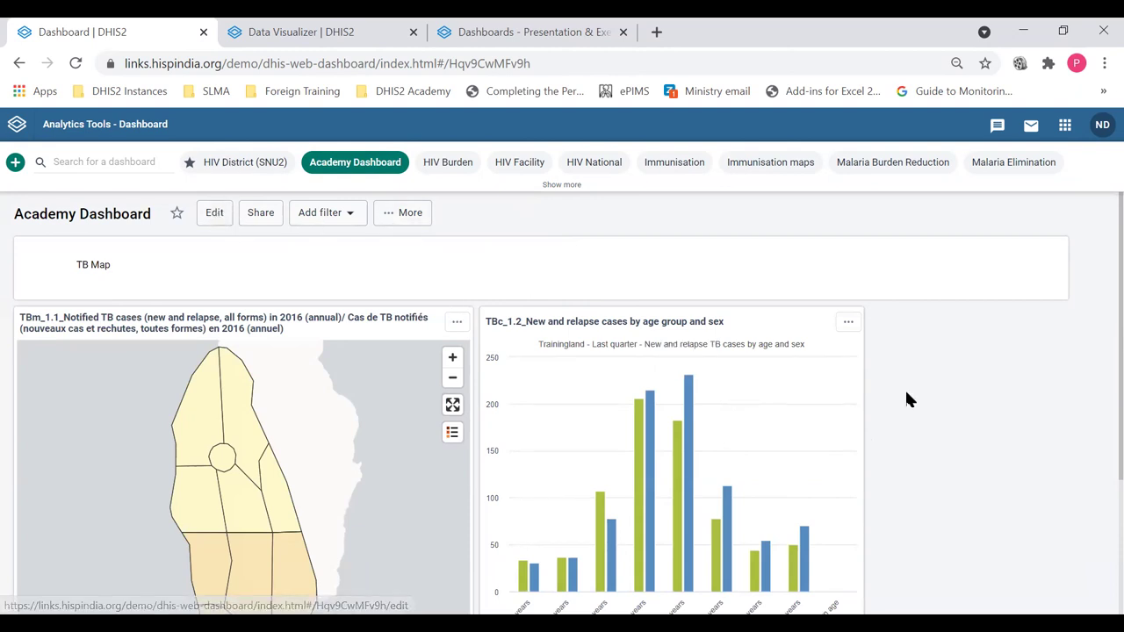
{"action": "scroll", "coordinate": [916, 464], "scroll_direction": "down", "scroll_amount": 3}
{"action": "scroll", "coordinate": [917, 471], "scroll_direction": "up", "scroll_amount": 3}
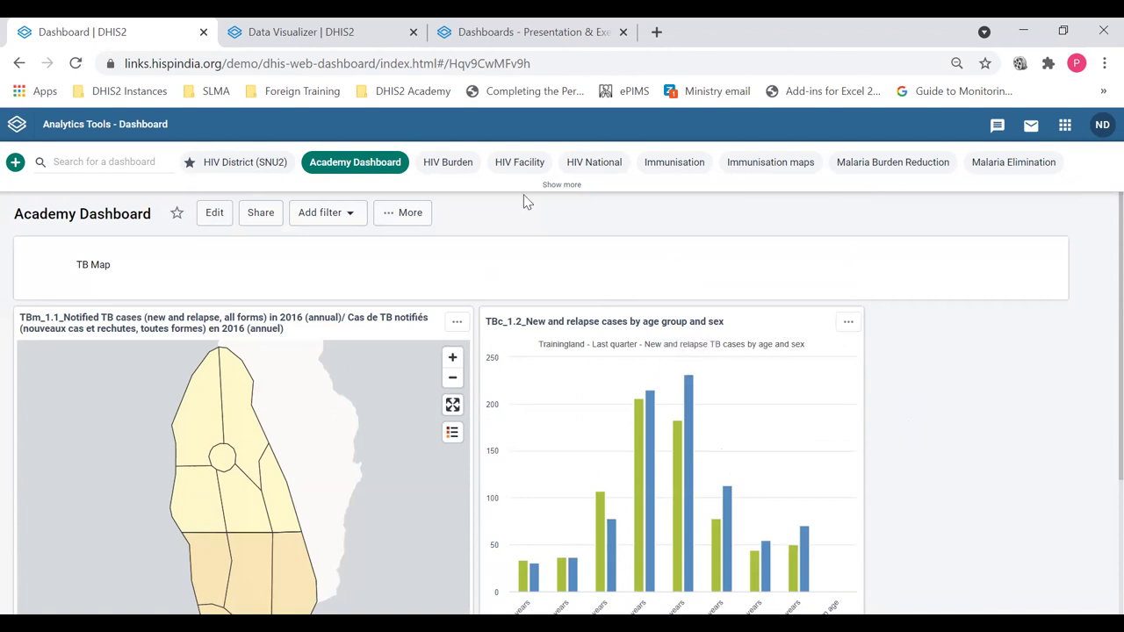
Step: Reopen the Academy Dashboard in edit mode
{"action": "left_click", "coordinate": [217, 213]}
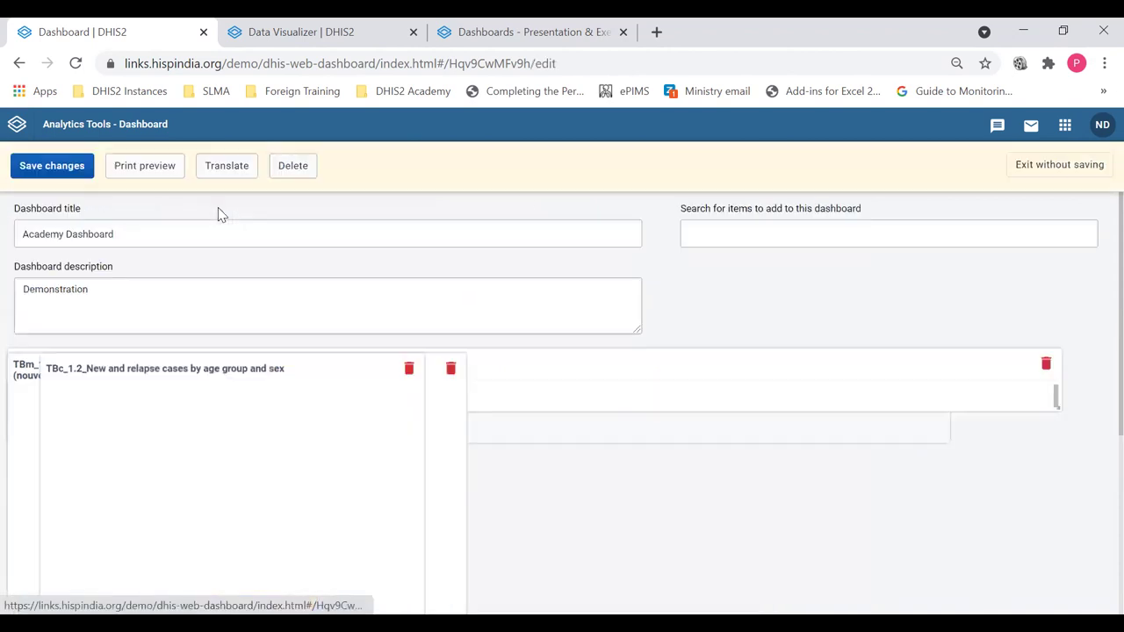
{"action": "scroll", "coordinate": [763, 381], "scroll_direction": "down", "scroll_amount": 3}
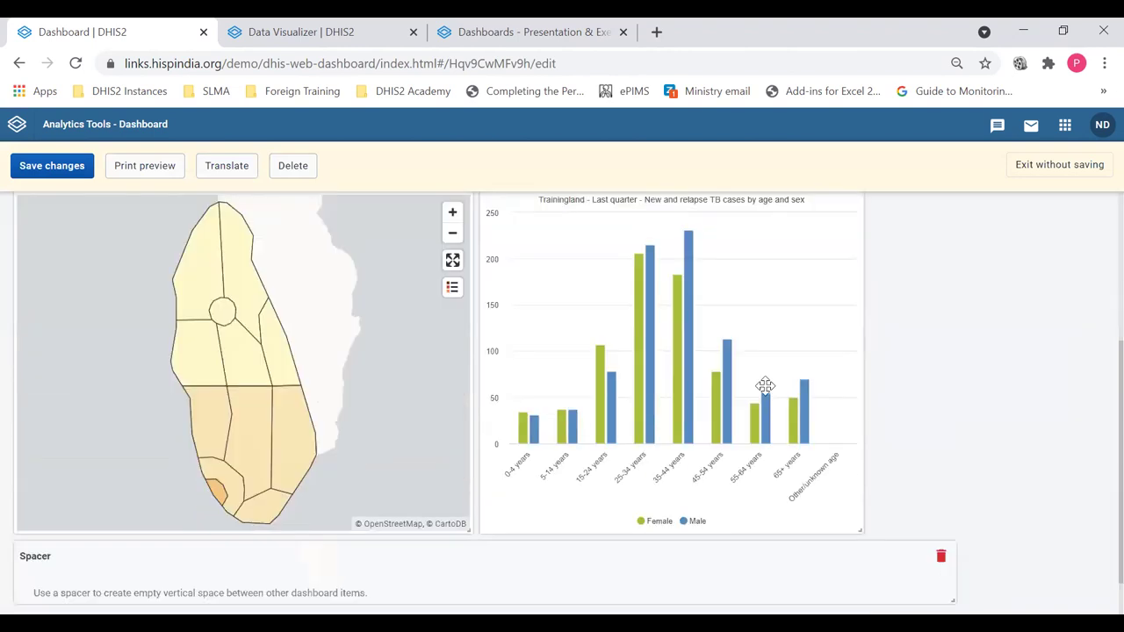
{"action": "scroll", "coordinate": [766, 384], "scroll_direction": "up", "scroll_amount": 3}
{"action": "scroll", "coordinate": [761, 382], "scroll_direction": "down", "scroll_amount": 1}
{"action": "scroll", "coordinate": [761, 383], "scroll_direction": "up", "scroll_amount": 2}
Step: Scroll the addable-items list down to the EPI Completeness charts
{"action": "left_click", "coordinate": [727, 234]}
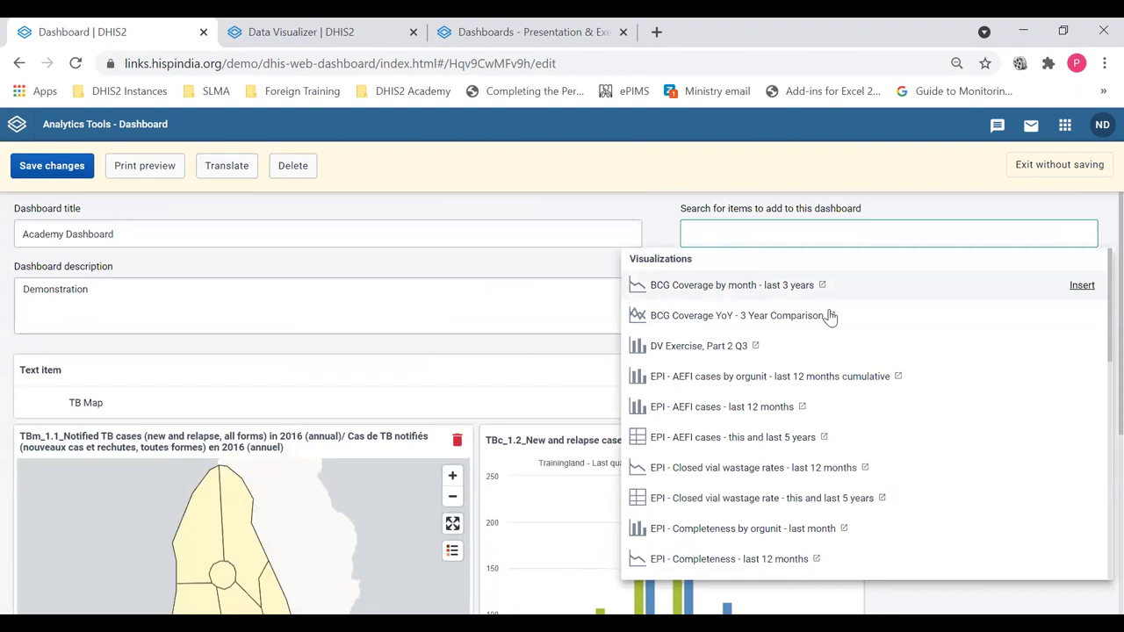
{"action": "scroll", "coordinate": [830, 318], "scroll_direction": "down", "scroll_amount": 5}
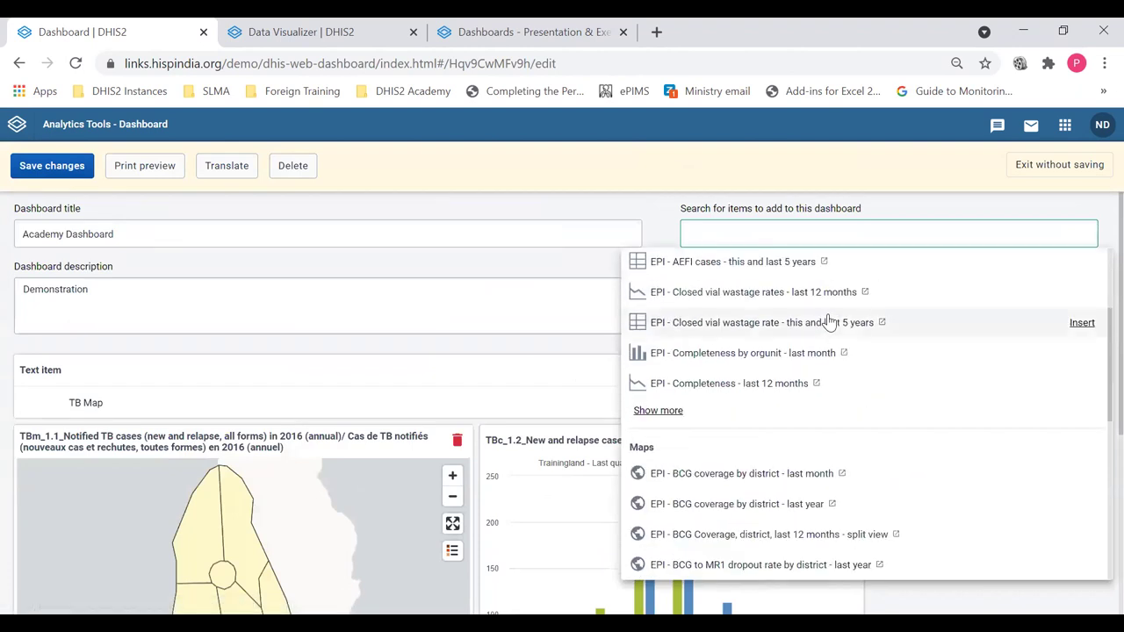
{"action": "scroll", "coordinate": [830, 320], "scroll_direction": "down", "scroll_amount": 7}
{"action": "scroll", "coordinate": [828, 321], "scroll_direction": "down", "scroll_amount": 5}
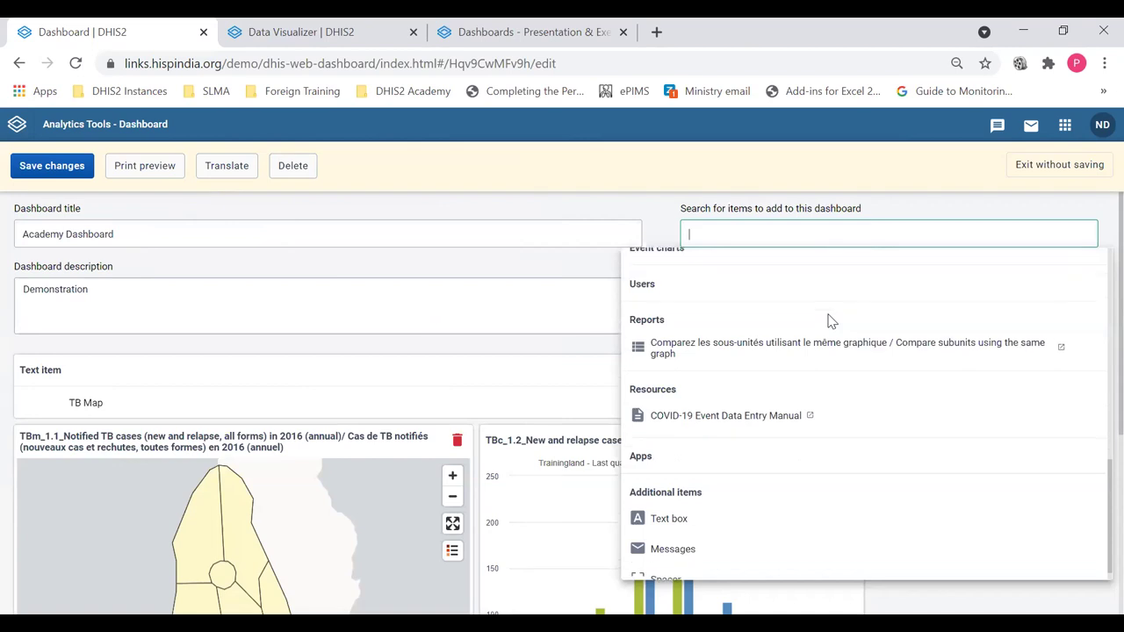
{"action": "scroll", "coordinate": [830, 321], "scroll_direction": "down", "scroll_amount": 1}
{"action": "mouse_move", "coordinate": [813, 404]}
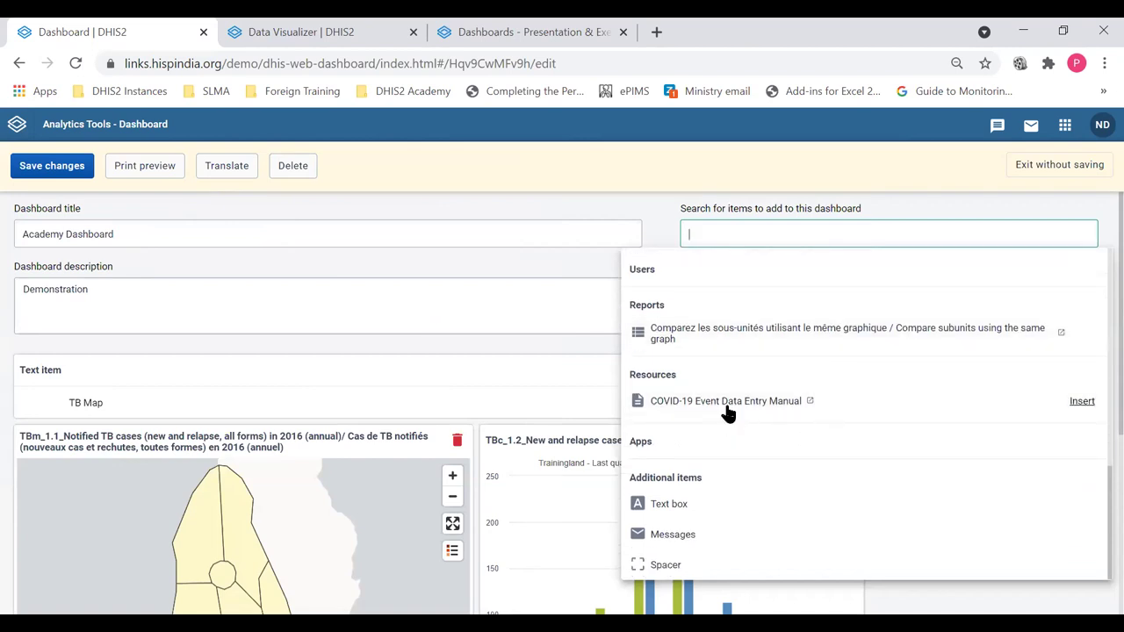
{"action": "scroll", "coordinate": [729, 369], "scroll_direction": "up", "scroll_amount": 5}
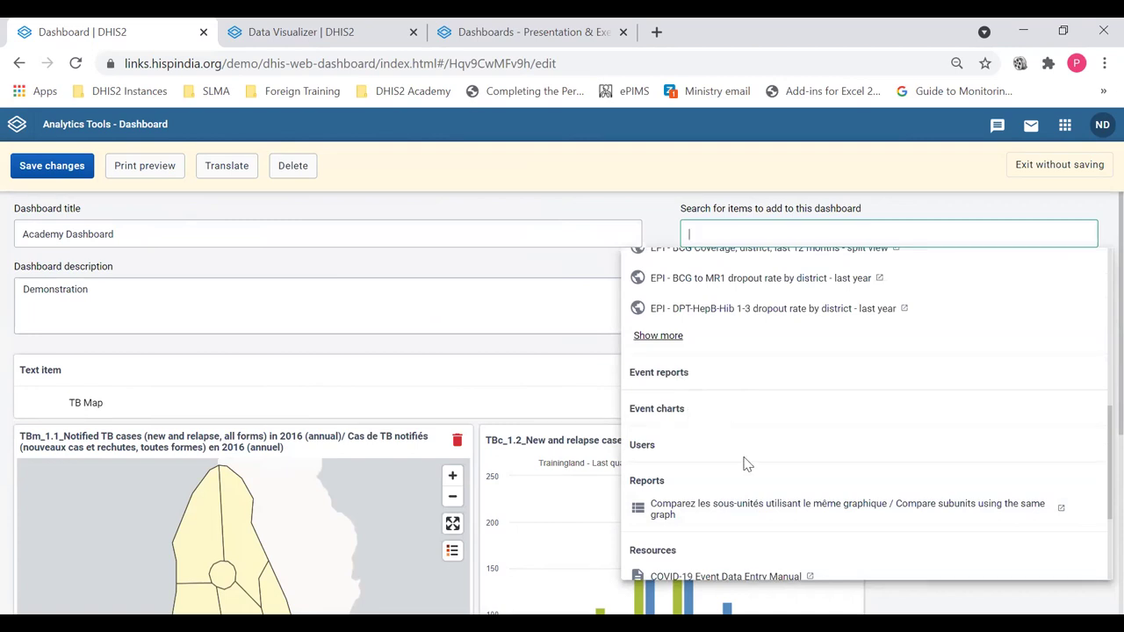
{"action": "scroll", "coordinate": [768, 425], "scroll_direction": "up", "scroll_amount": 4}
{"action": "scroll", "coordinate": [769, 425], "scroll_direction": "up", "scroll_amount": 3}
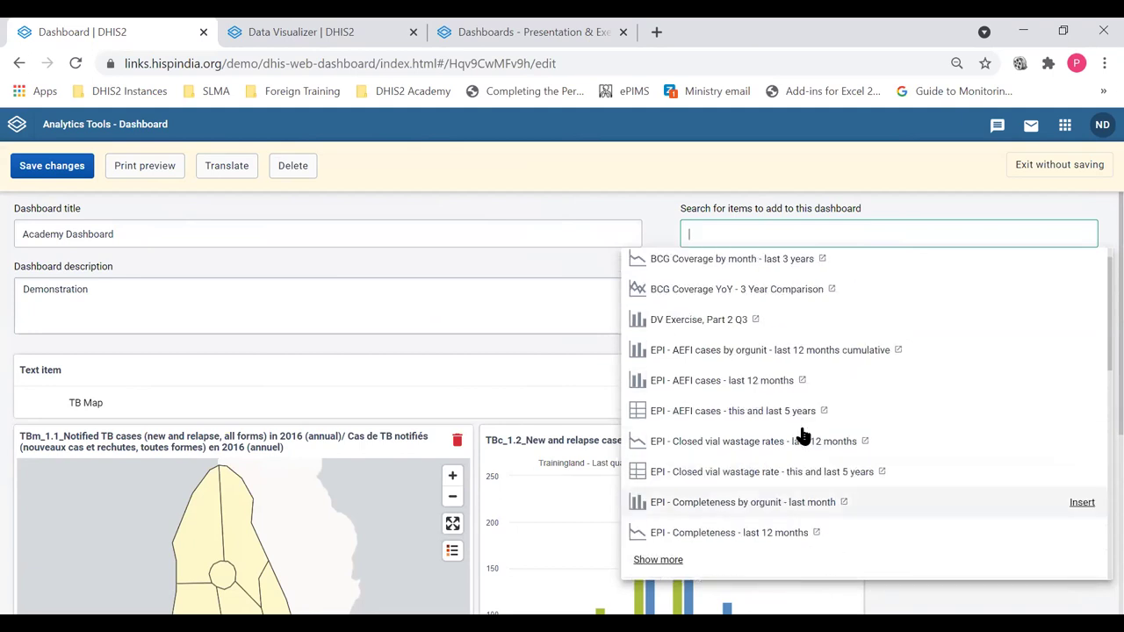
{"action": "scroll", "coordinate": [806, 434], "scroll_direction": "down", "scroll_amount": 3}
Step: Insert 'EPI - Completeness by orgunit - last month' and place it beneath the spacer
{"action": "mouse_move", "coordinate": [712, 357]}
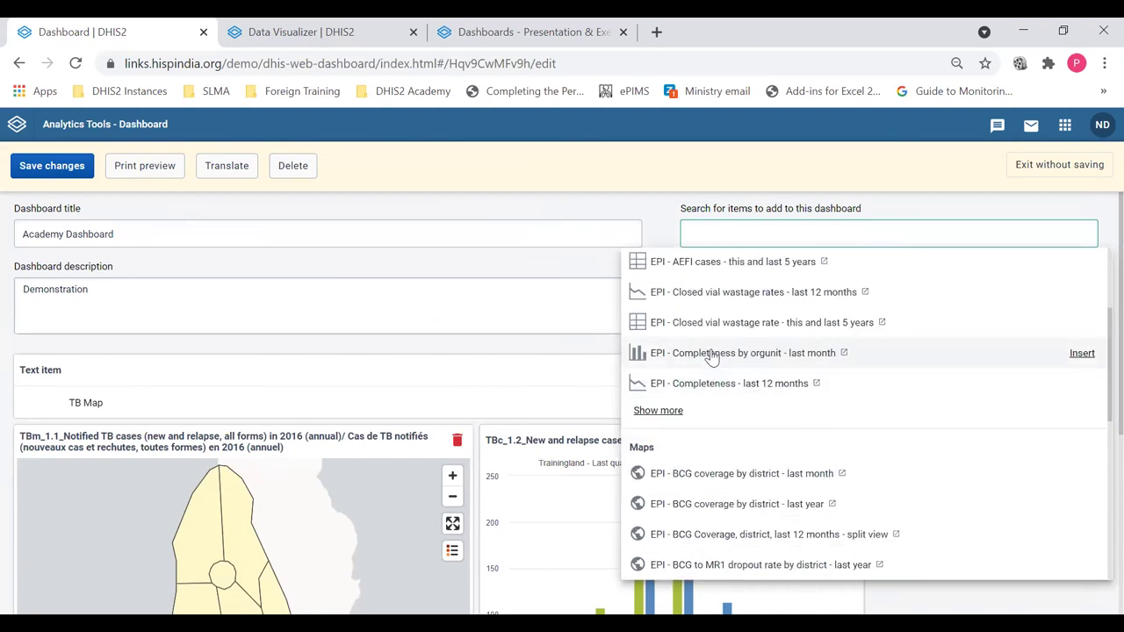
{"action": "left_click", "coordinate": [713, 357]}
{"action": "scroll", "coordinate": [757, 413], "scroll_direction": "down", "scroll_amount": 3}
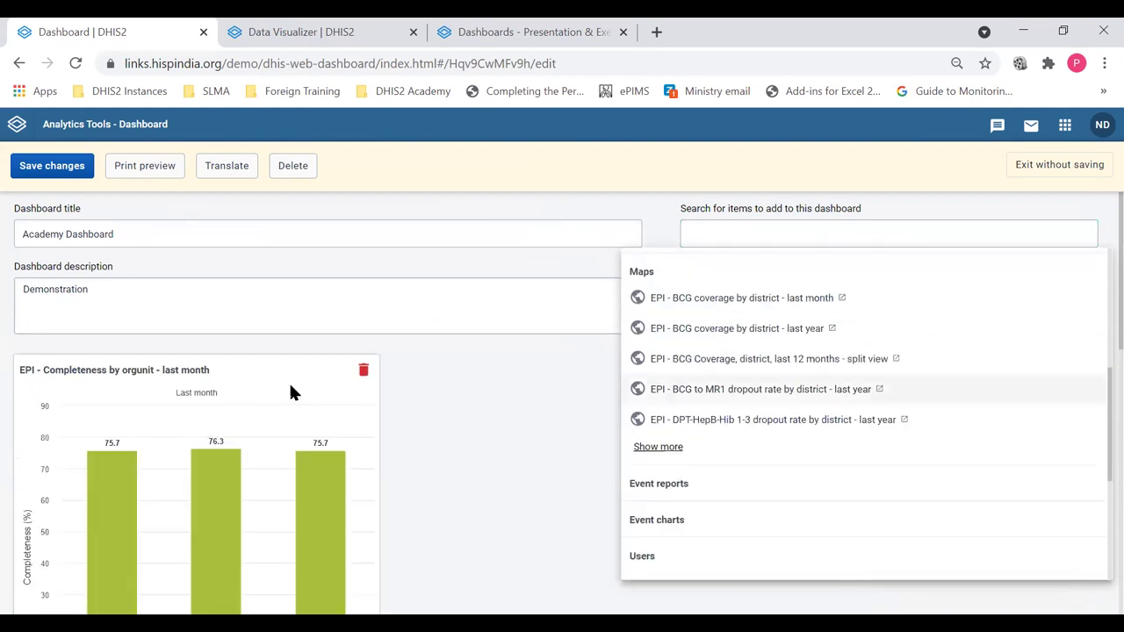
{"action": "left_click", "coordinate": [241, 367]}
{"action": "left_click_drag", "start_coordinate": [260, 494], "coordinate": [378, 504]}
{"action": "scroll", "coordinate": [377, 487], "scroll_direction": "down", "scroll_amount": 3}
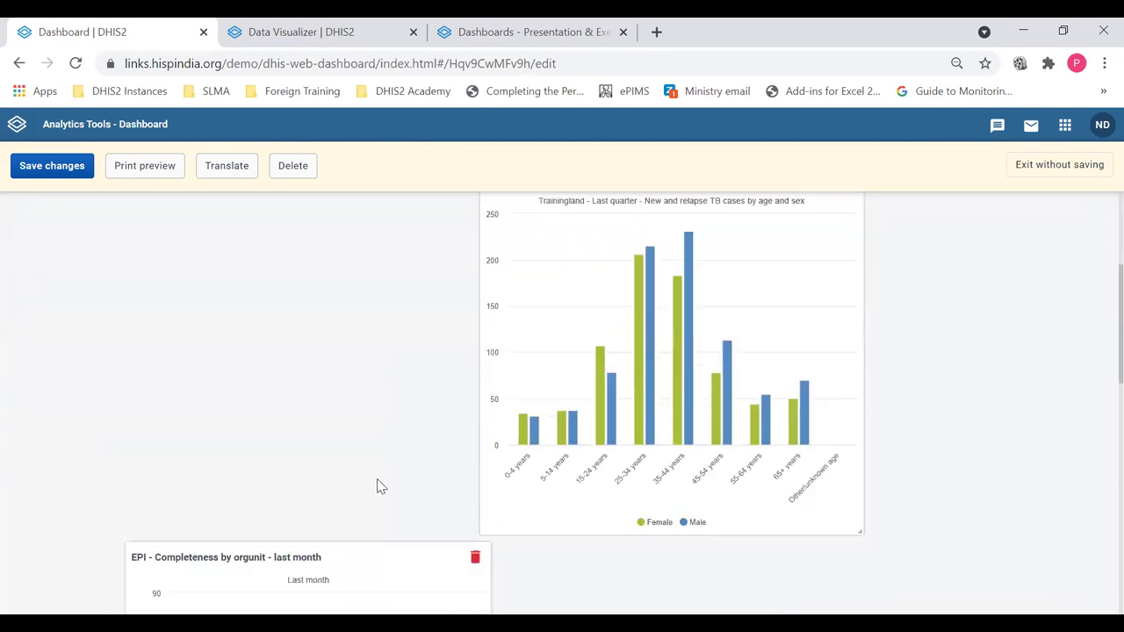
{"action": "scroll", "coordinate": [377, 466], "scroll_direction": "down", "scroll_amount": 5}
{"action": "key", "text": "ctrl+minus"}
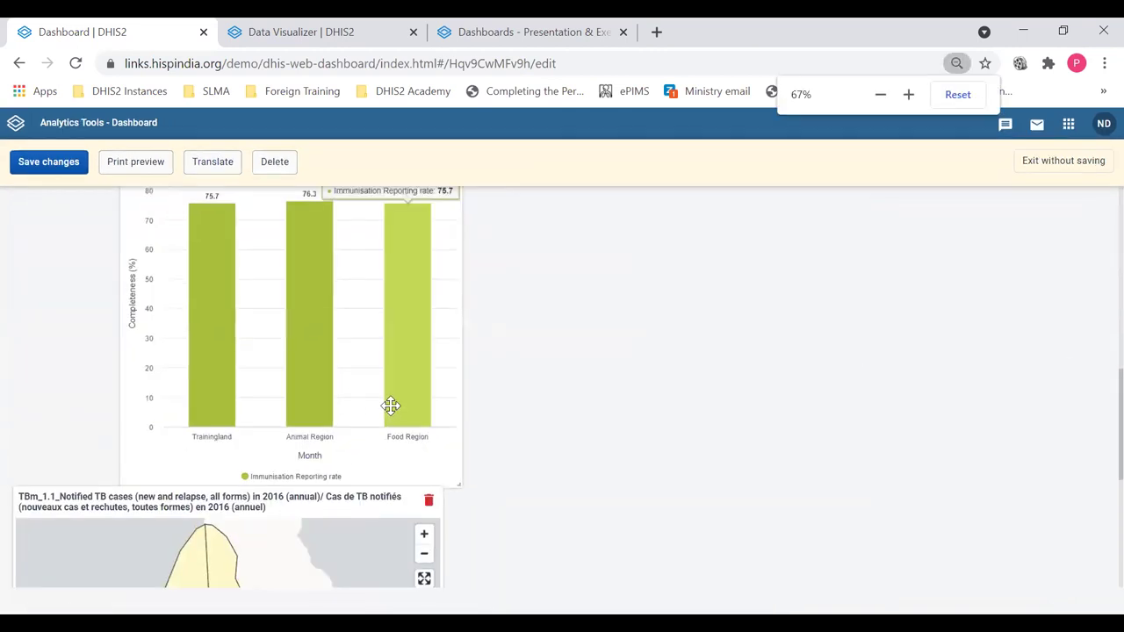
{"action": "left_click_drag", "start_coordinate": [334, 377], "coordinate": [163, 354]}
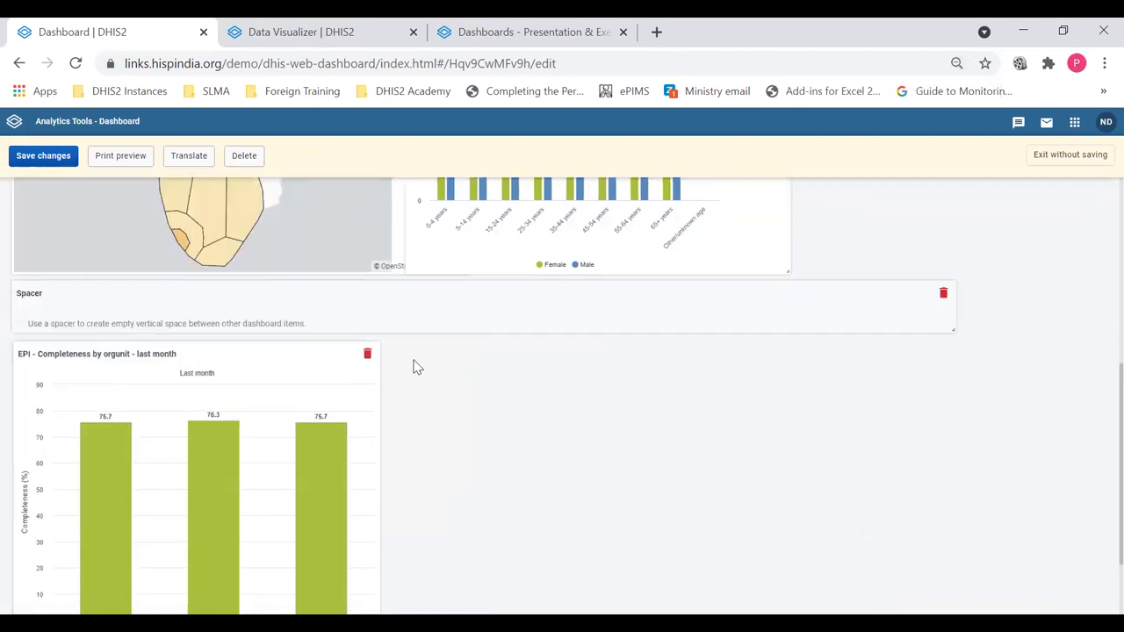
Step: Save the dashboard changes and review the saved Academy Dashboard
{"action": "left_click", "coordinate": [74, 156]}
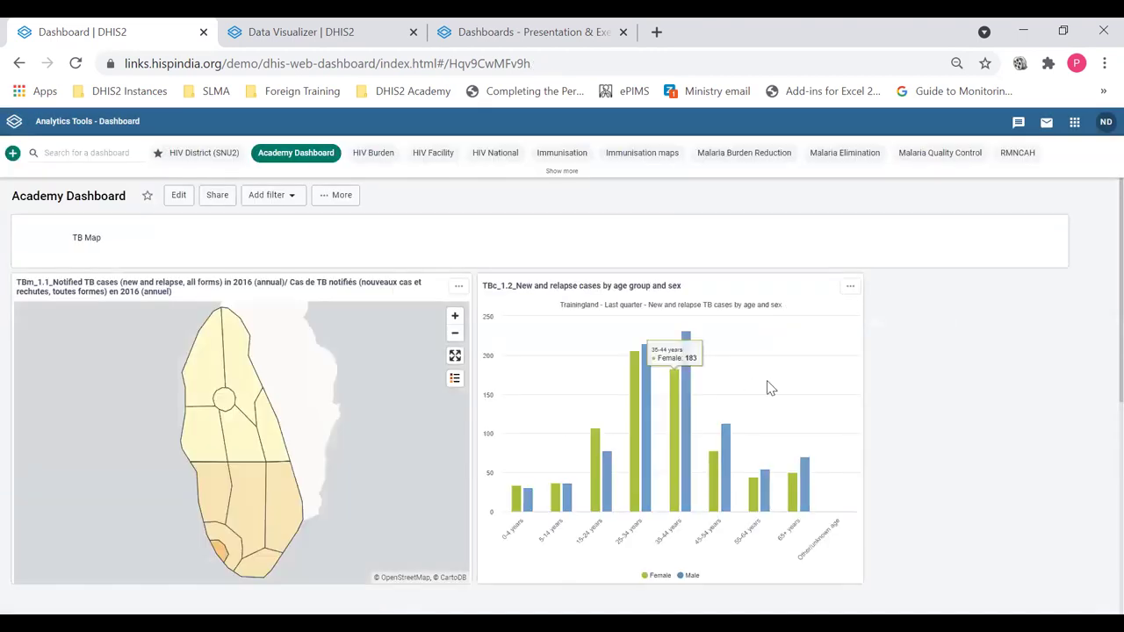
{"action": "scroll", "coordinate": [764, 390], "scroll_direction": "down", "scroll_amount": 2}
{"action": "scroll", "coordinate": [333, 296], "scroll_direction": "up", "scroll_amount": 2}
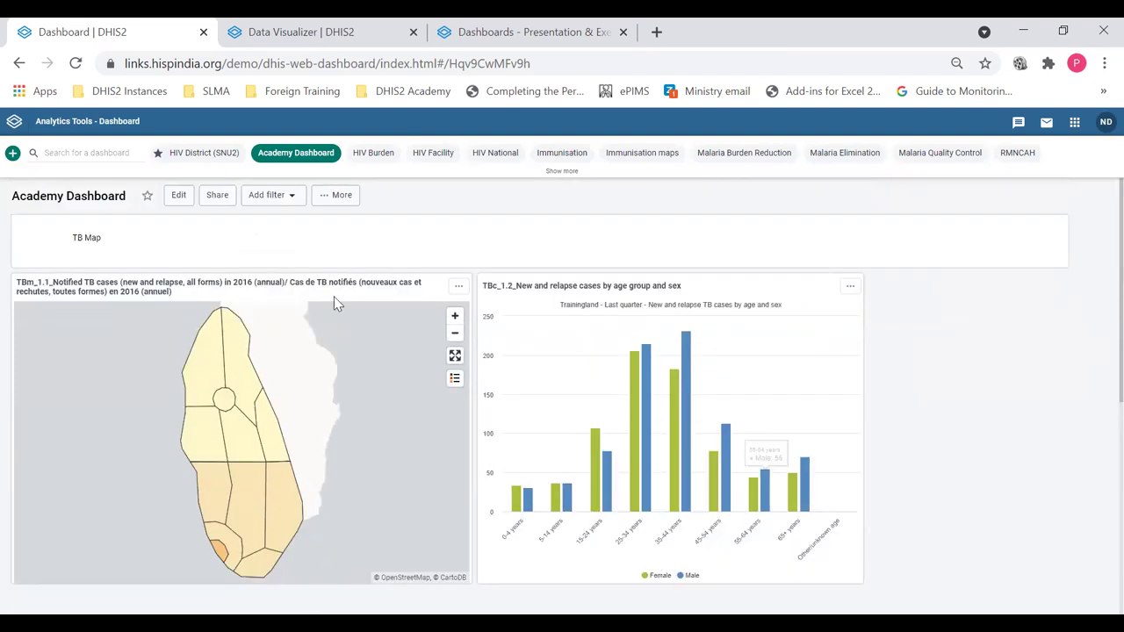
{"action": "scroll", "coordinate": [404, 371], "scroll_direction": "down", "scroll_amount": 2}
{"action": "scroll", "coordinate": [368, 455], "scroll_direction": "down", "scroll_amount": 2}
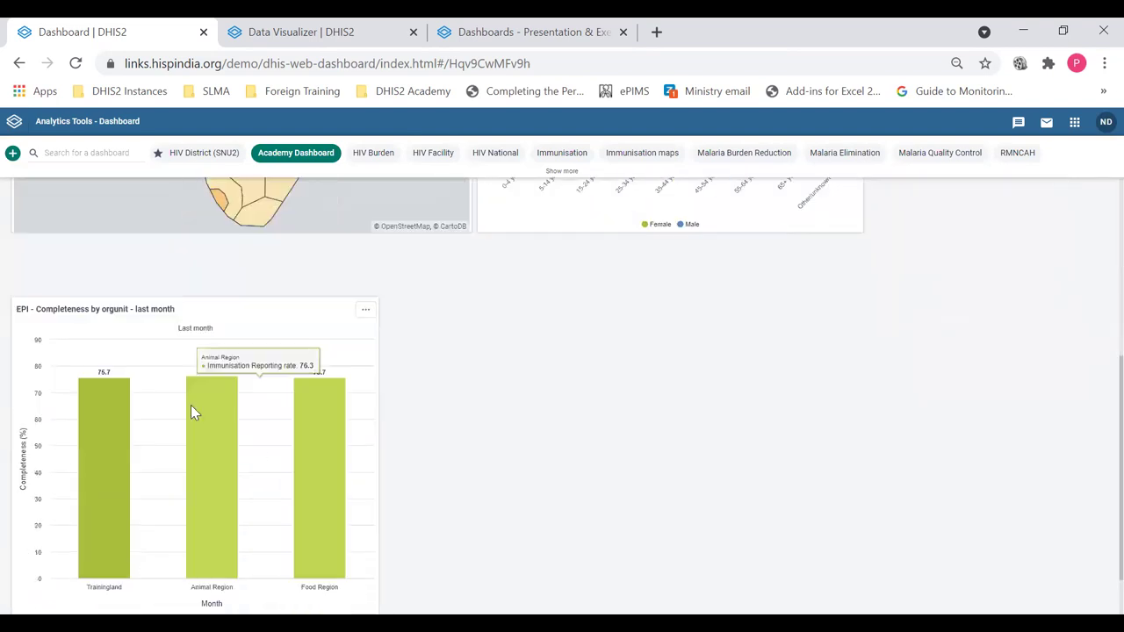
{"action": "scroll", "coordinate": [483, 412], "scroll_direction": "up", "scroll_amount": 4}
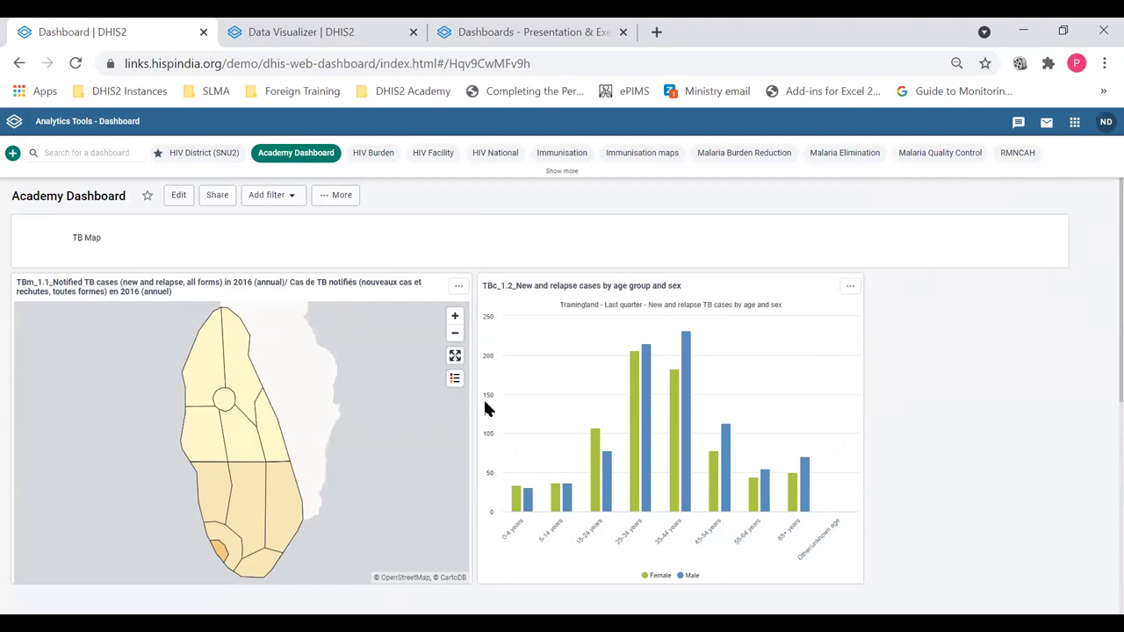
Step: Enter edit mode on the Academy Dashboard and exit without saving any changes
{"action": "left_click", "coordinate": [179, 196]}
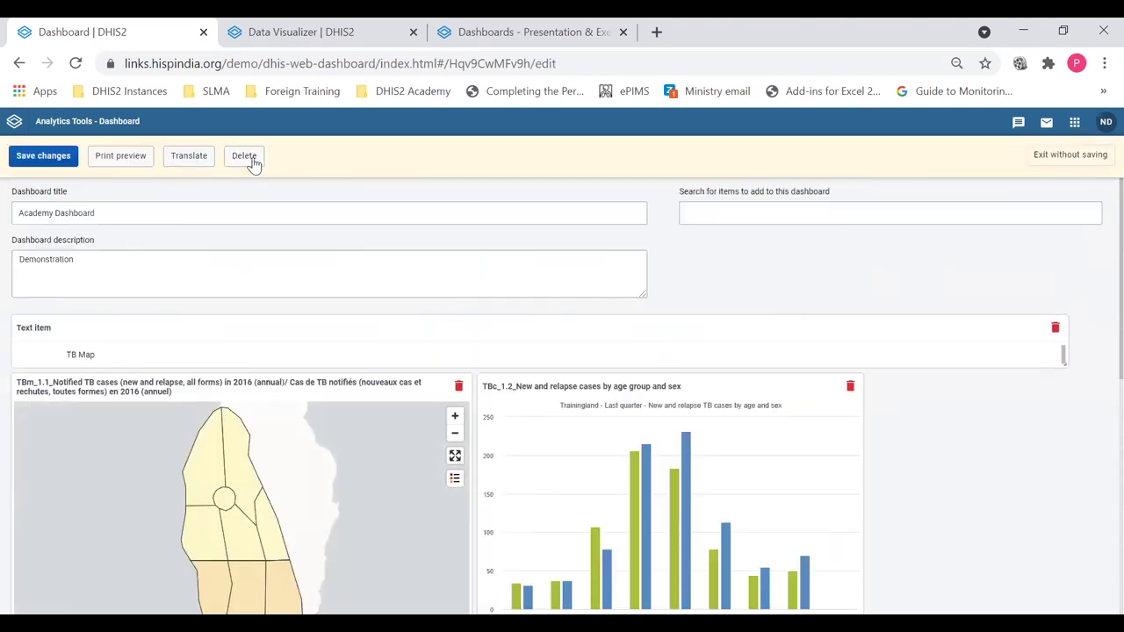
{"action": "left_click", "coordinate": [1066, 158]}
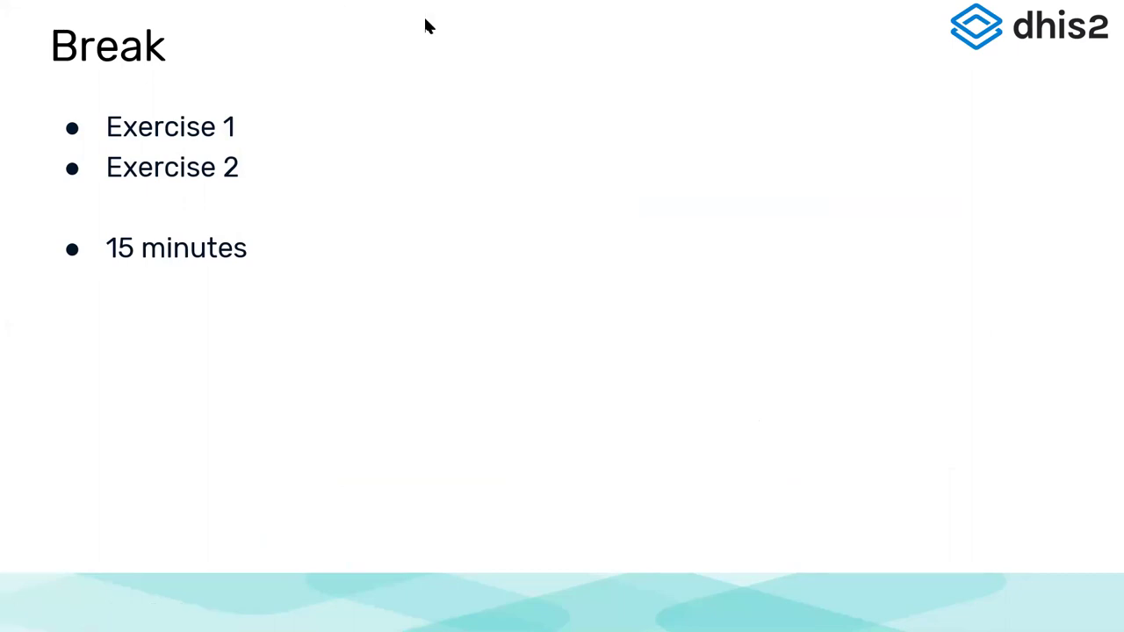
Step: Leave the break slide and download the Dashboards exercises PDF from the course page
{"action": "key", "text": "alt+Tab"}
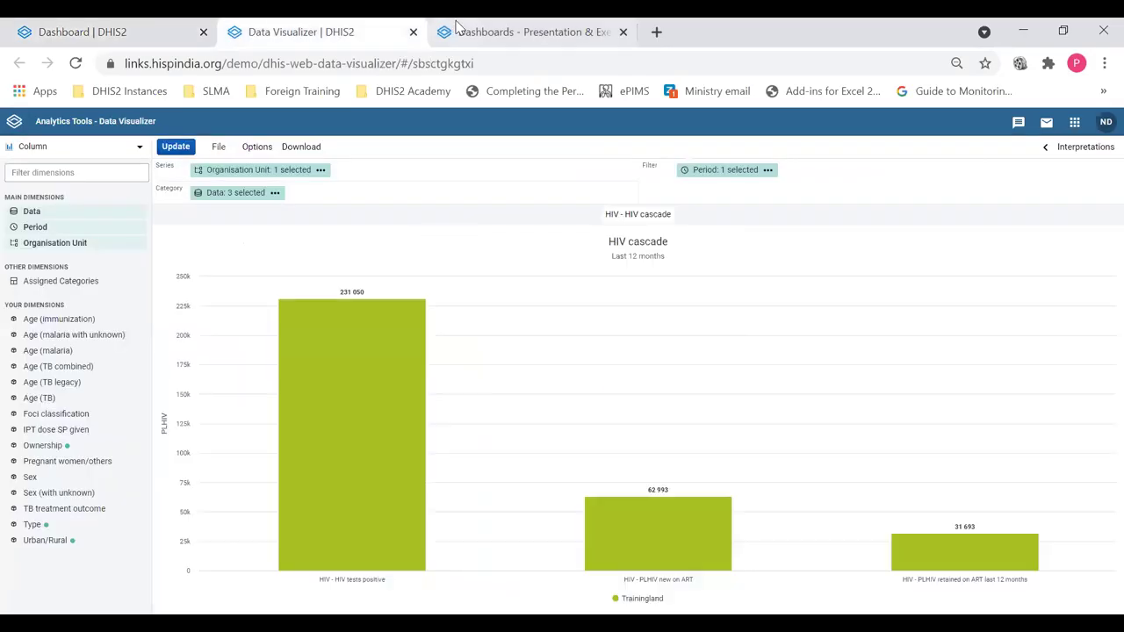
{"action": "left_click", "coordinate": [465, 33]}
{"action": "scroll", "coordinate": [566, 248], "scroll_direction": "up", "scroll_amount": 4}
{"action": "scroll", "coordinate": [566, 248], "scroll_direction": "up", "scroll_amount": 5}
{"action": "scroll", "coordinate": [566, 248], "scroll_direction": "down", "scroll_amount": 2}
{"action": "scroll", "coordinate": [566, 244], "scroll_direction": "up", "scroll_amount": 3}
{"action": "scroll", "coordinate": [566, 243], "scroll_direction": "down", "scroll_amount": 8}
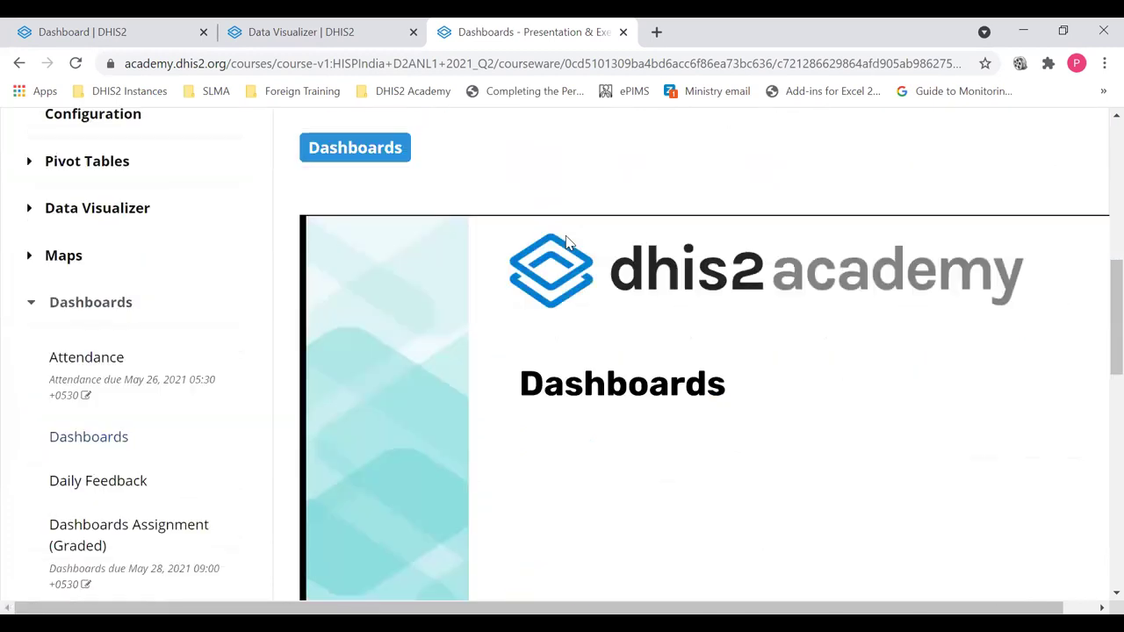
{"action": "scroll", "coordinate": [566, 243], "scroll_direction": "down", "scroll_amount": 3}
{"action": "scroll", "coordinate": [566, 244], "scroll_direction": "up", "scroll_amount": 5}
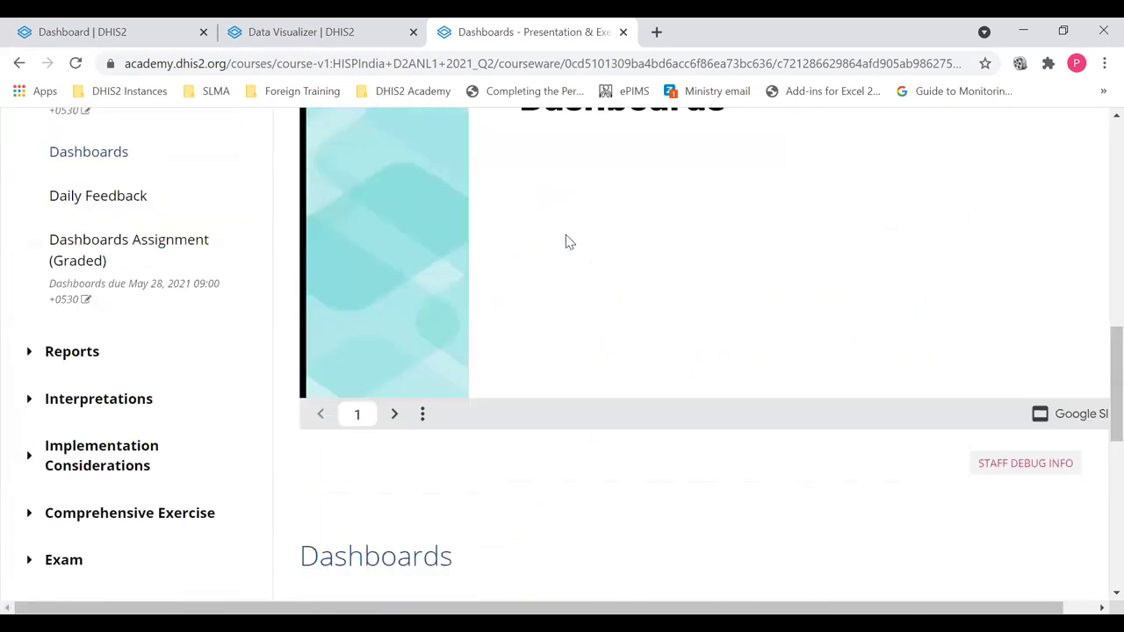
{"action": "scroll", "coordinate": [363, 301], "scroll_direction": "down", "scroll_amount": 4}
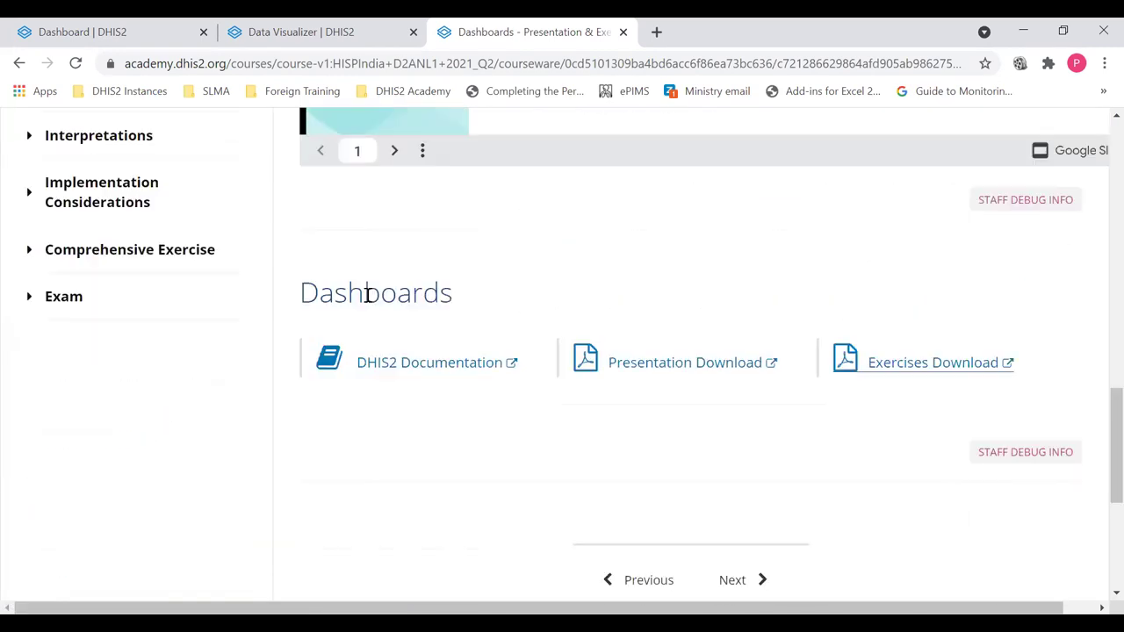
{"action": "scroll", "coordinate": [527, 351], "scroll_direction": "down", "scroll_amount": 2}
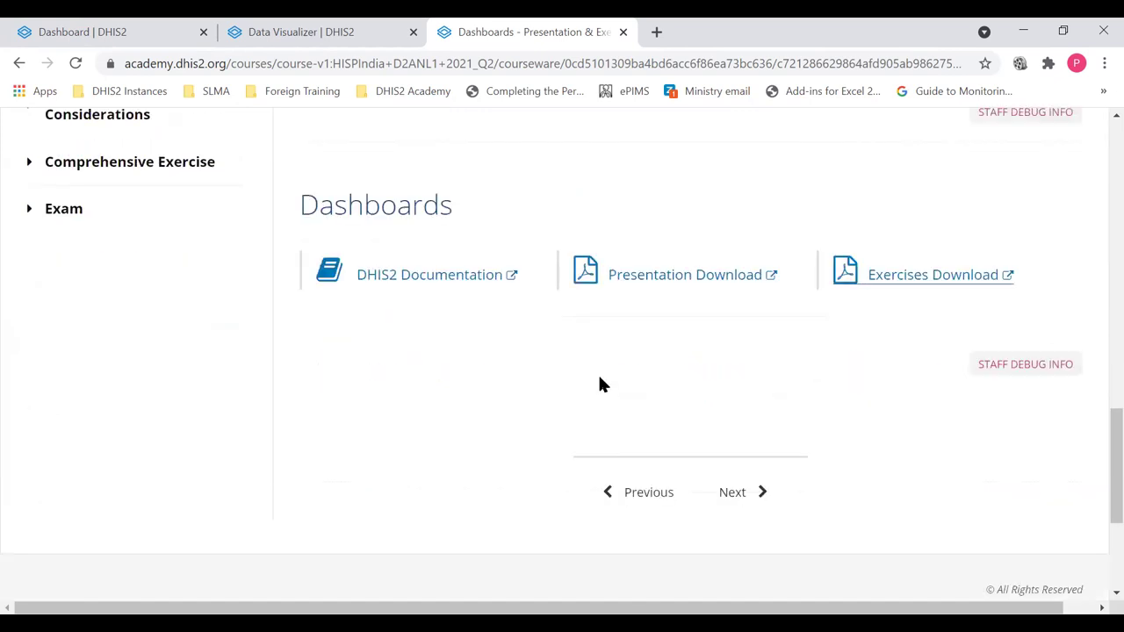
{"action": "left_click", "coordinate": [896, 280]}
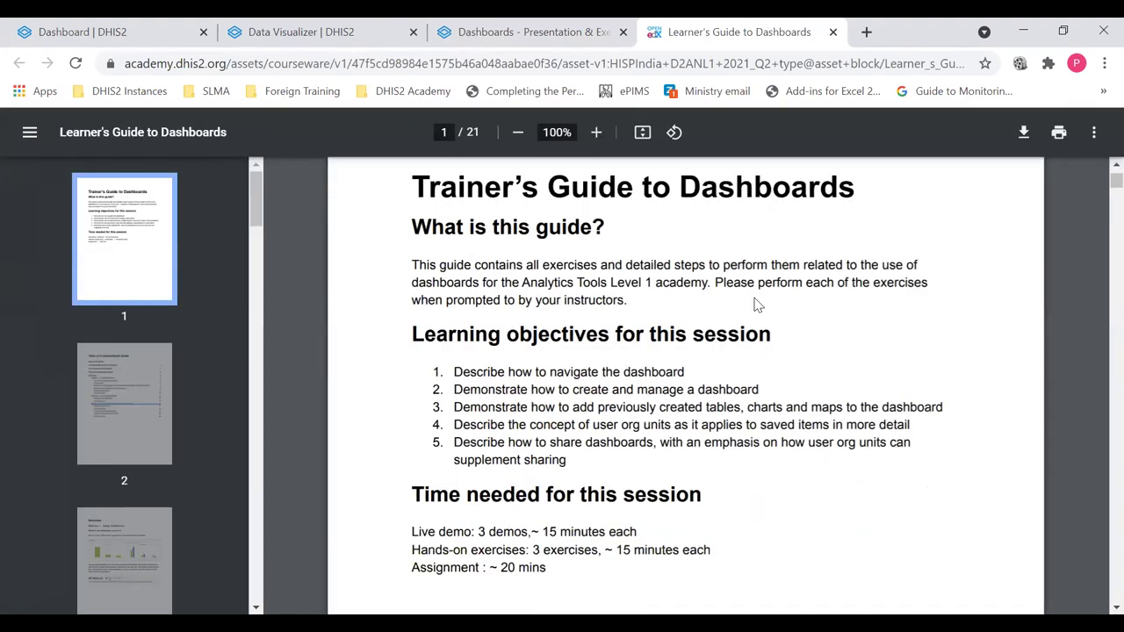
Step: Skim the Exercise 1 Learner's Guide to page 3, then return to the 'Dashboards - Presentation' slide
{"action": "scroll", "coordinate": [758, 305], "scroll_direction": "down", "scroll_amount": 12}
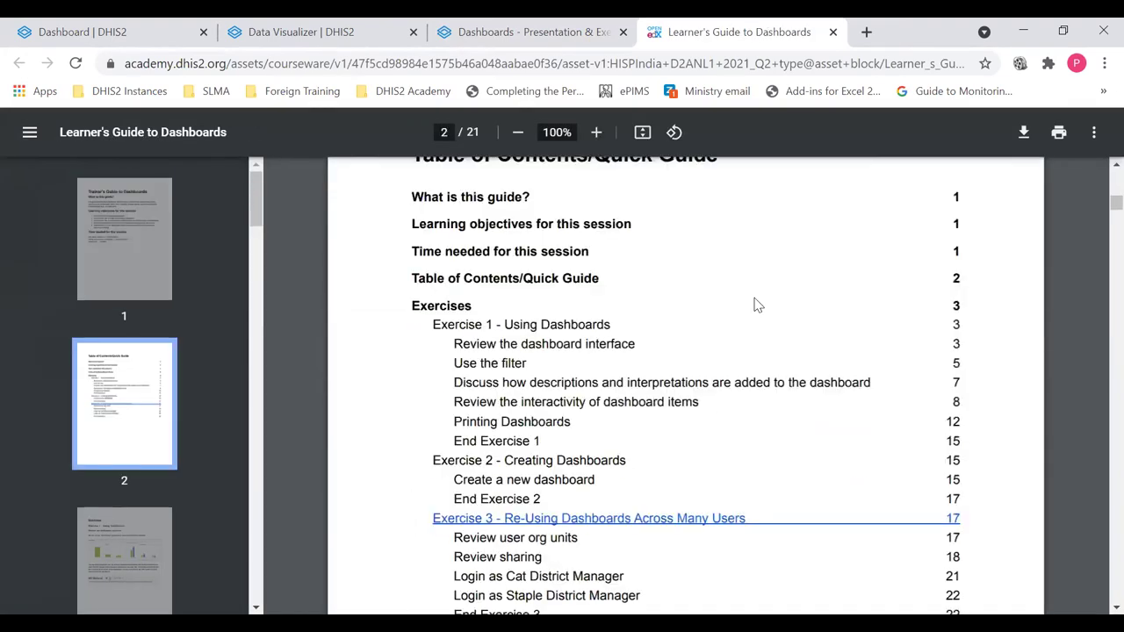
{"action": "scroll", "coordinate": [758, 304], "scroll_direction": "down", "scroll_amount": 6}
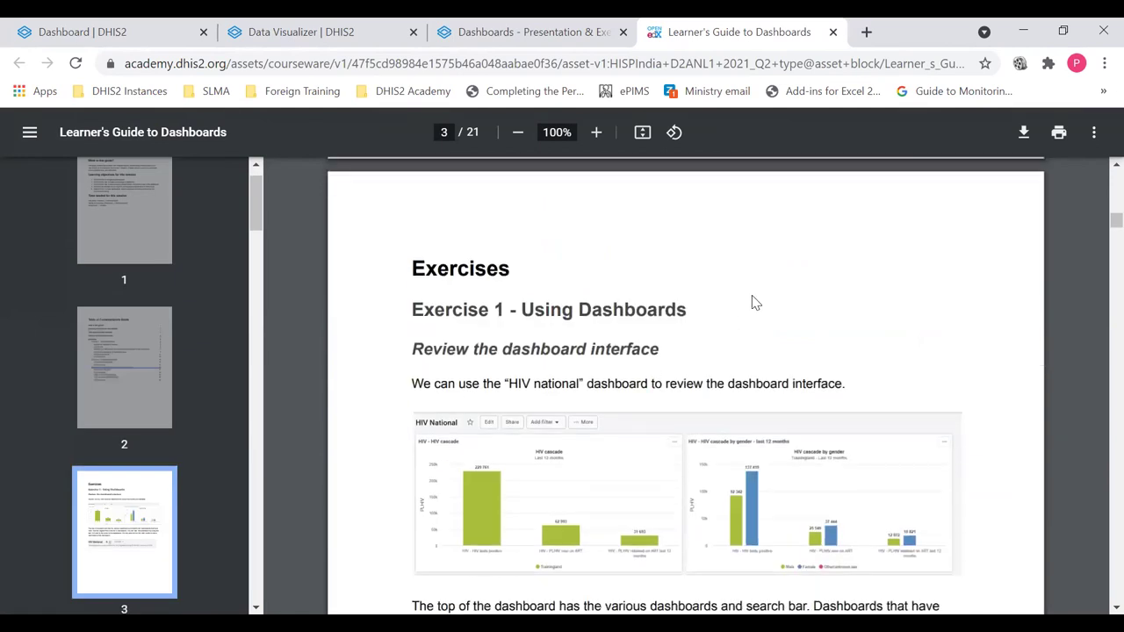
{"action": "left_click", "coordinate": [526, 36]}
{"action": "scroll", "coordinate": [700, 368], "scroll_direction": "up", "scroll_amount": 4}
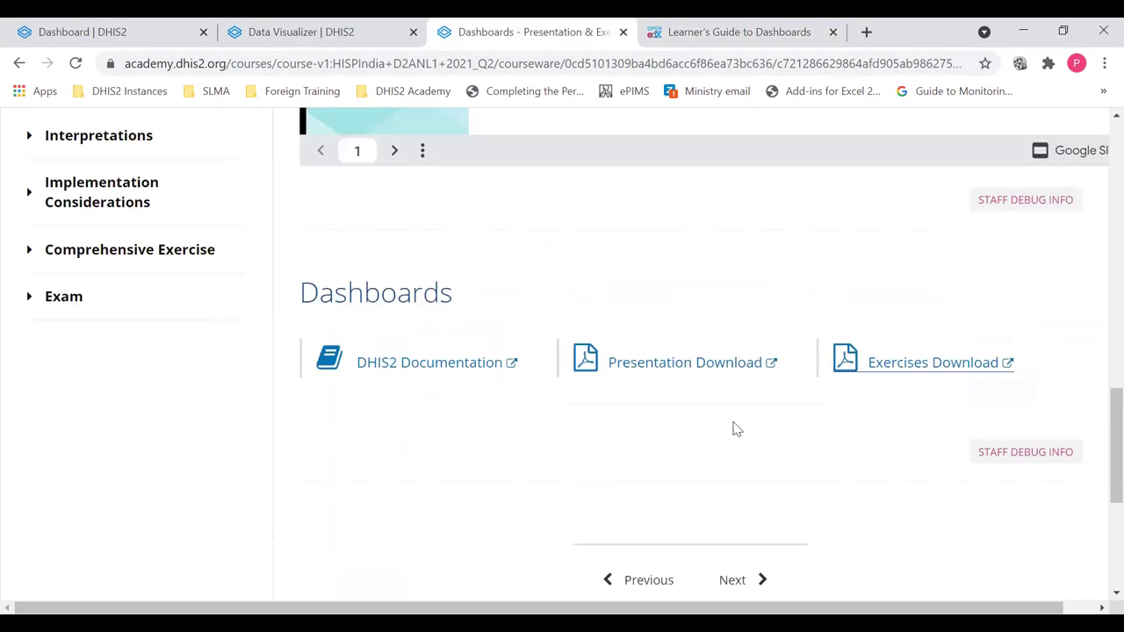
{"action": "scroll", "coordinate": [728, 420], "scroll_direction": "up", "scroll_amount": 2}
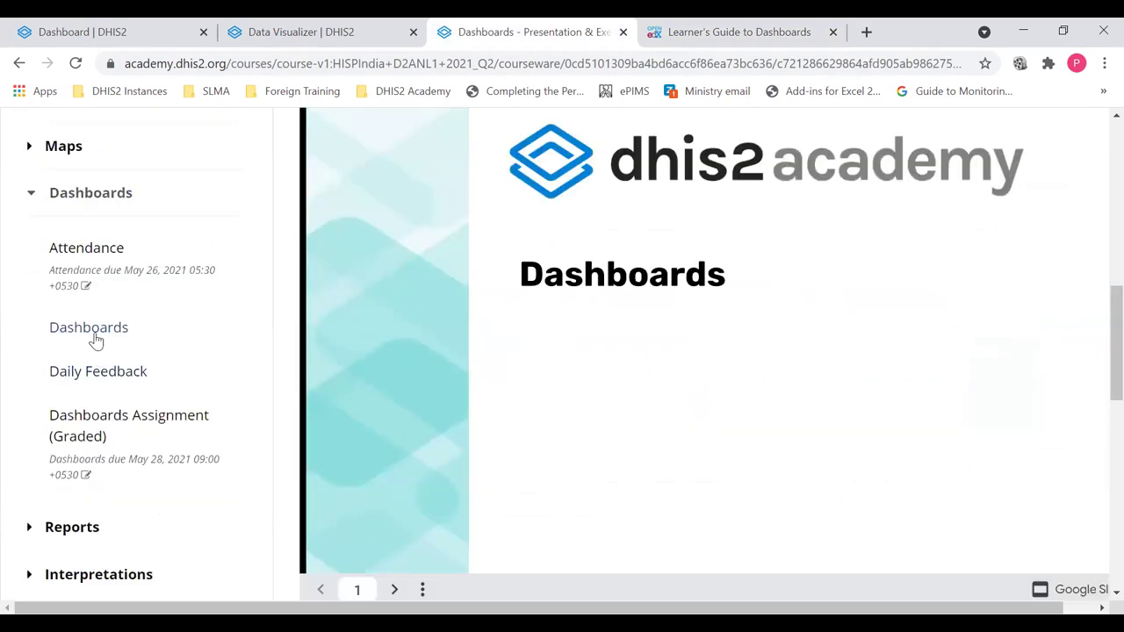